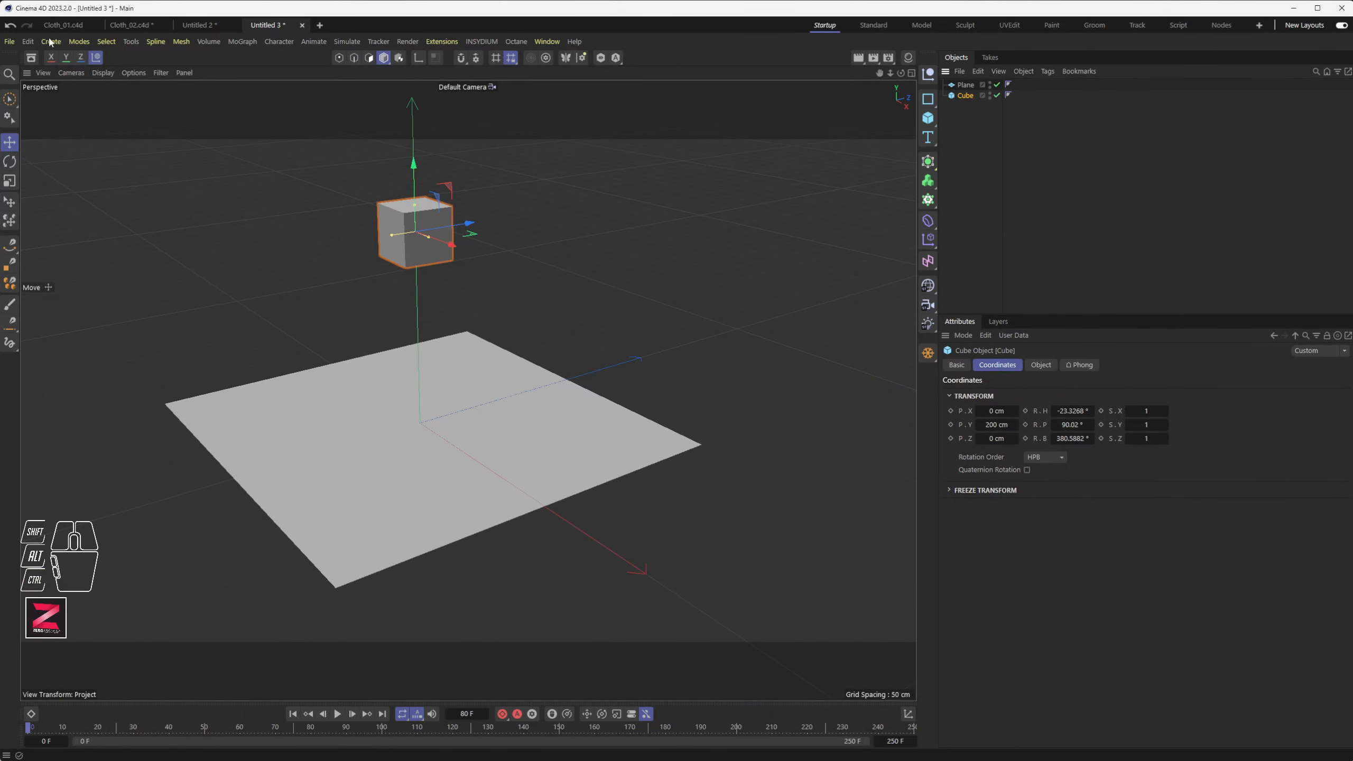
- Open the project settings and examine the gravity settings in the Bullet and Simulation sections
{"action": "left_click", "coordinate": [27, 42]}
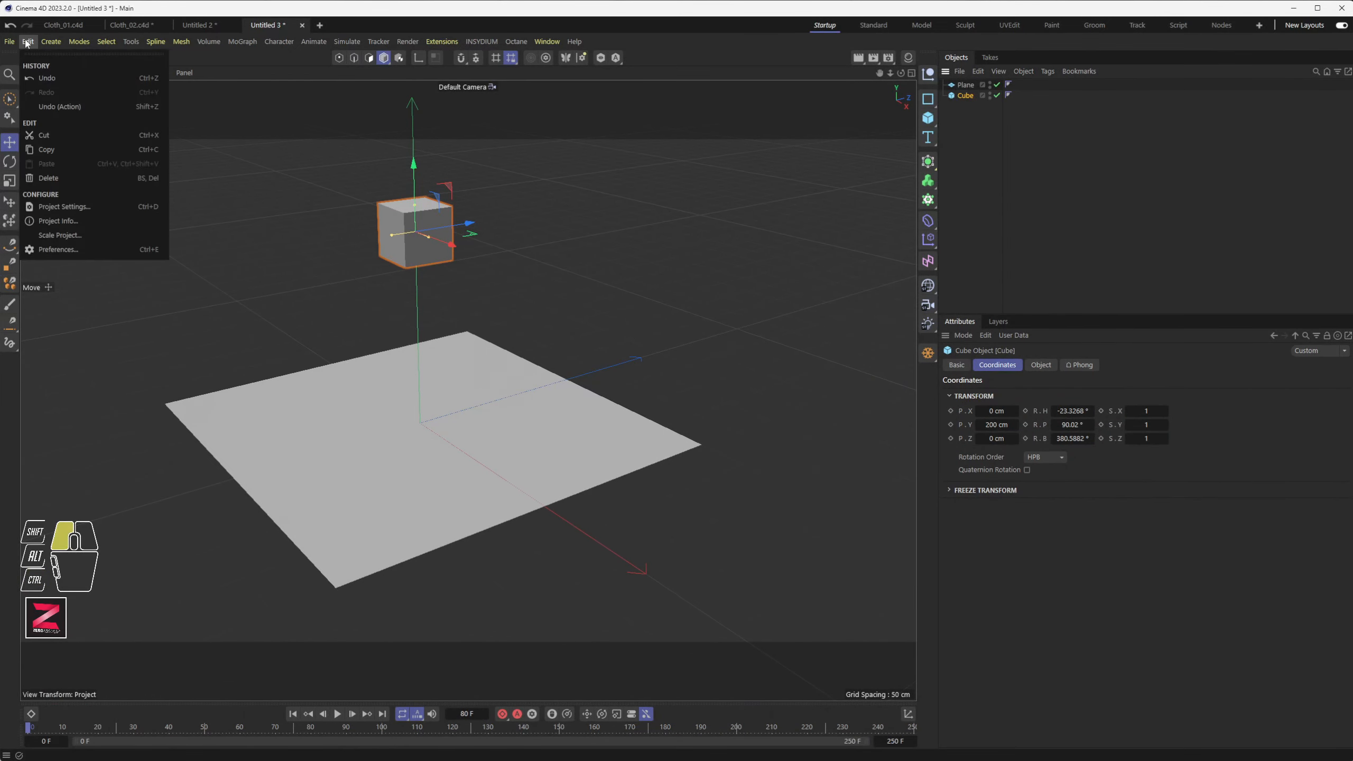
{"action": "left_click", "coordinate": [80, 207]}
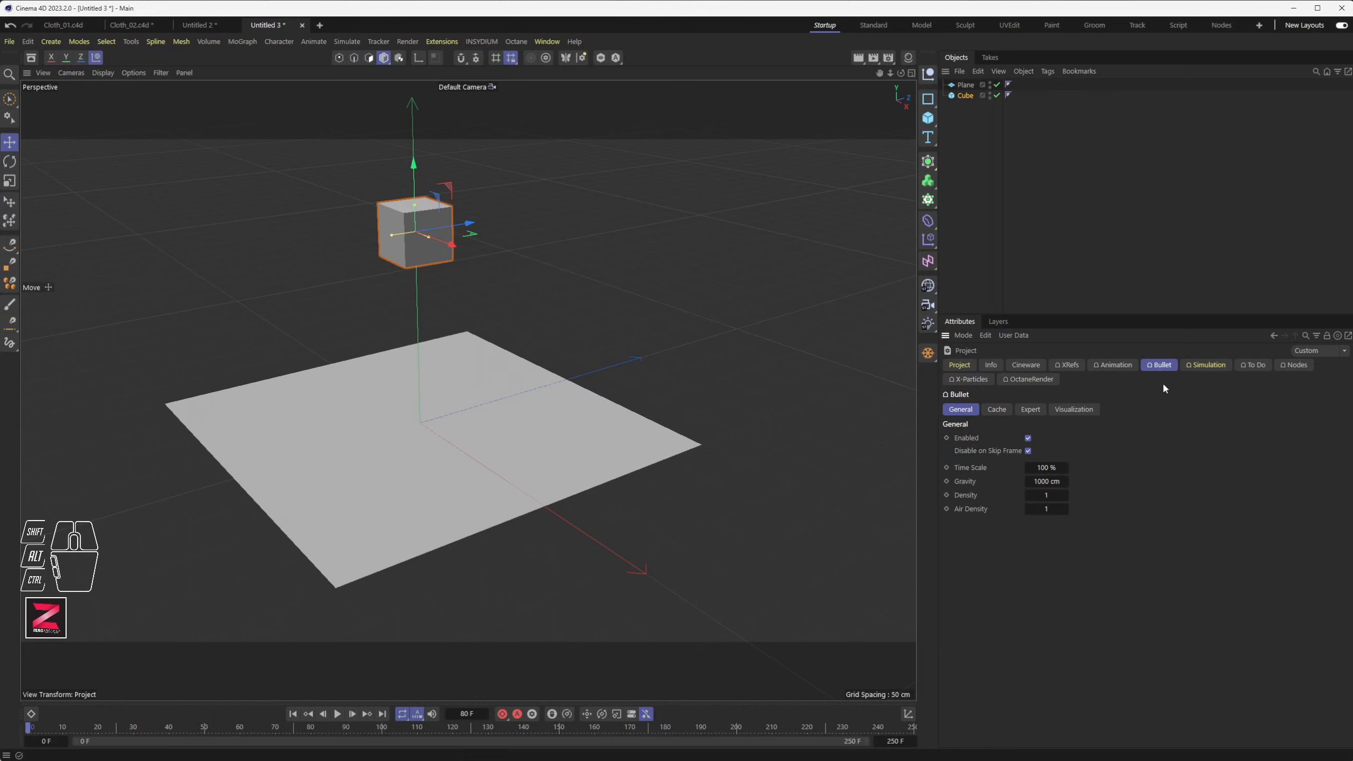
{"action": "left_click", "coordinate": [1190, 370]}
{"action": "left_click", "coordinate": [1171, 366]}
{"action": "left_click", "coordinate": [968, 481]}
{"action": "left_click", "coordinate": [1054, 482]}
{"action": "left_click_drag", "start_coordinate": [1054, 481], "coordinate": [1001, 482]}
{"action": "double_click", "coordinate": [1055, 482]}
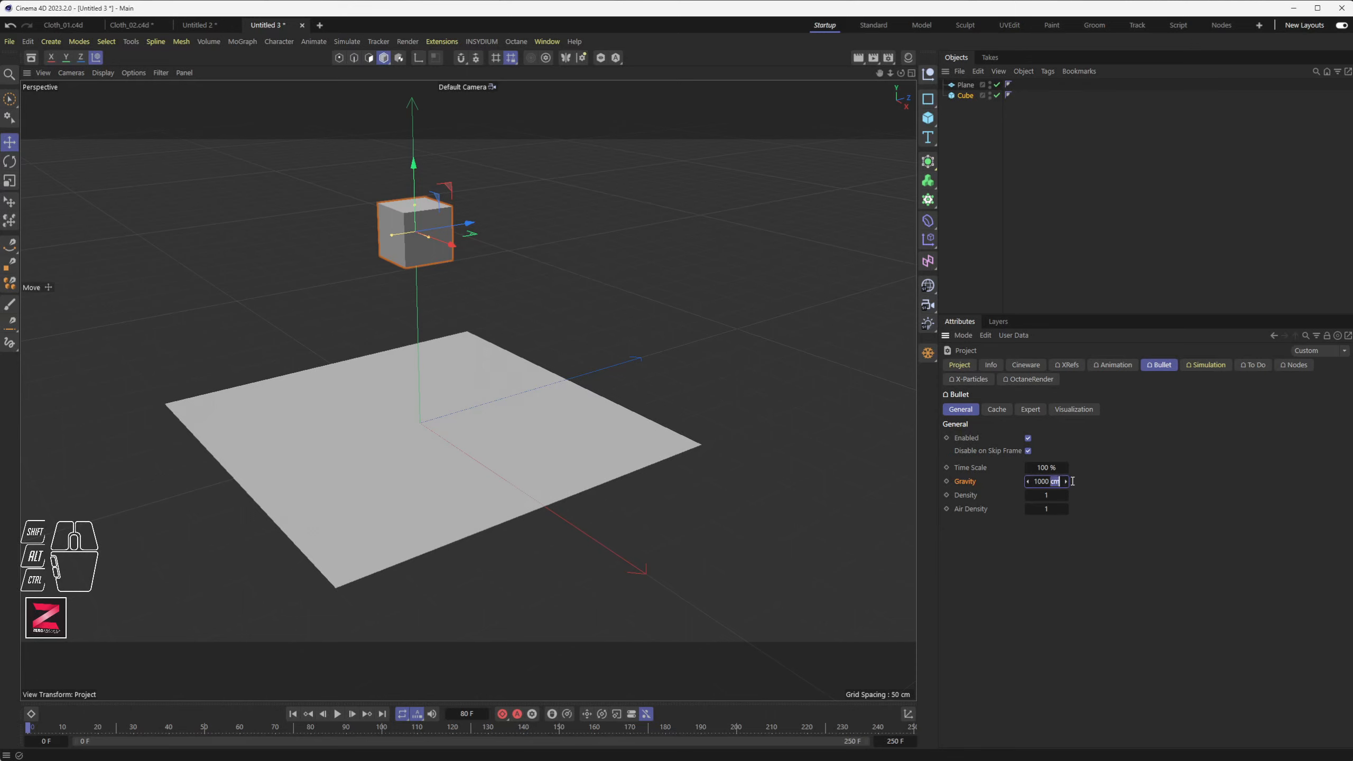
{"action": "left_click", "coordinate": [1142, 488]}
{"action": "left_click", "coordinate": [1212, 368]}
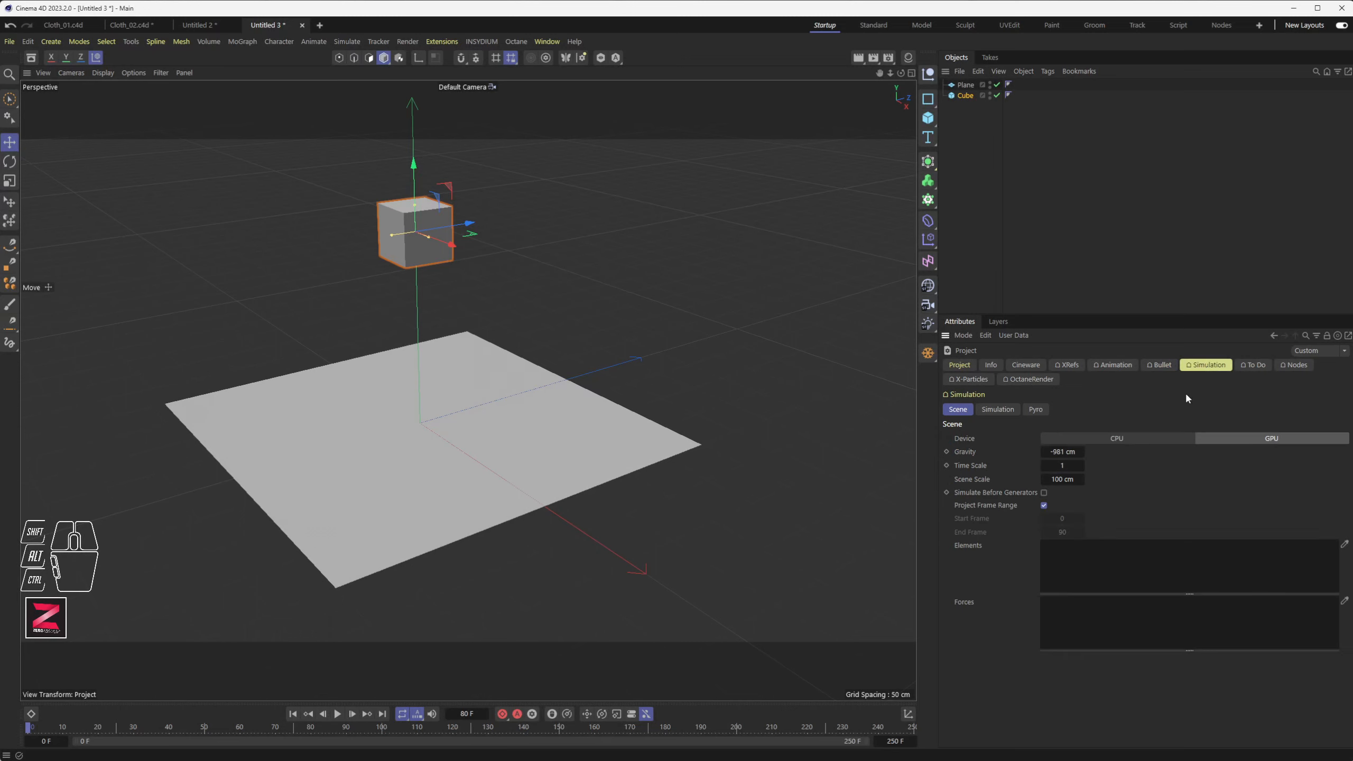
{"action": "left_click", "coordinate": [975, 456]}
{"action": "left_click", "coordinate": [258, 414]}
{"action": "left_click", "coordinate": [416, 256]}
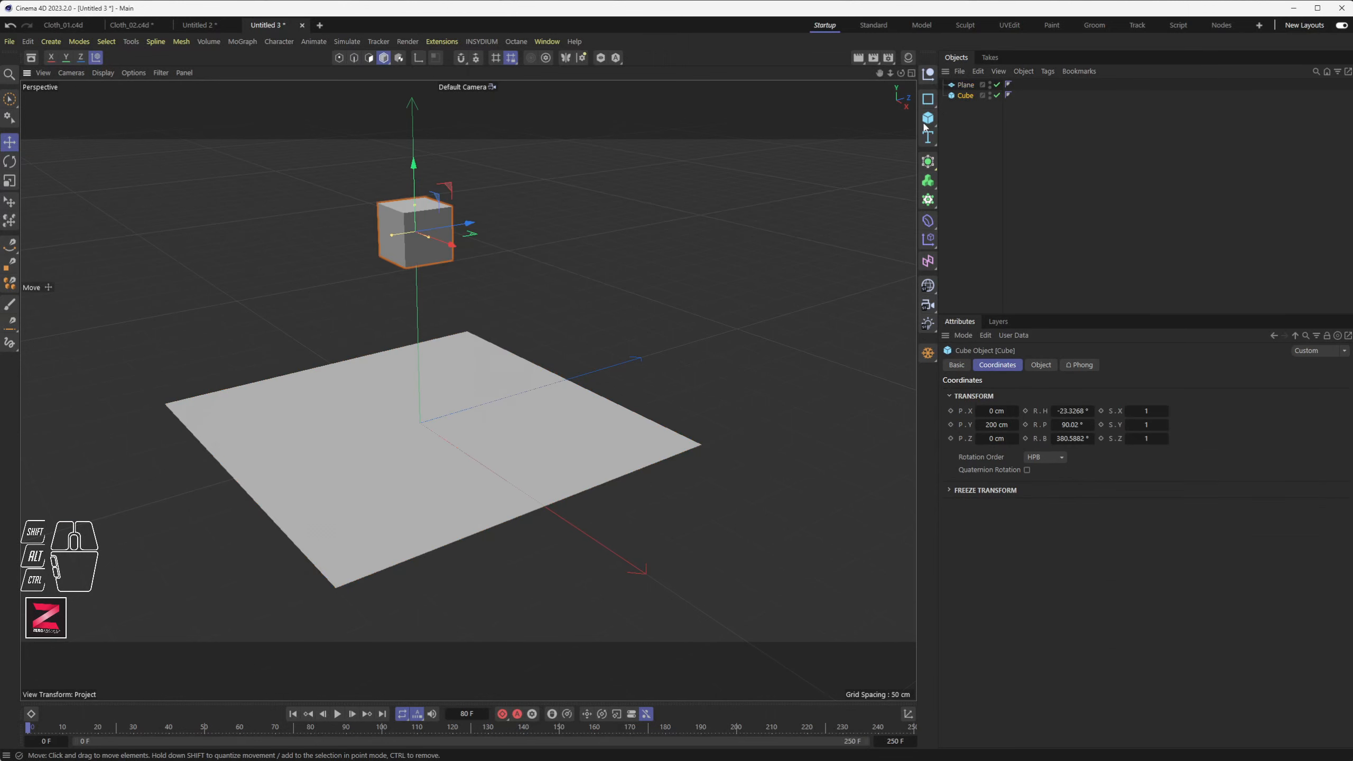
{"action": "left_click", "coordinate": [480, 378]}
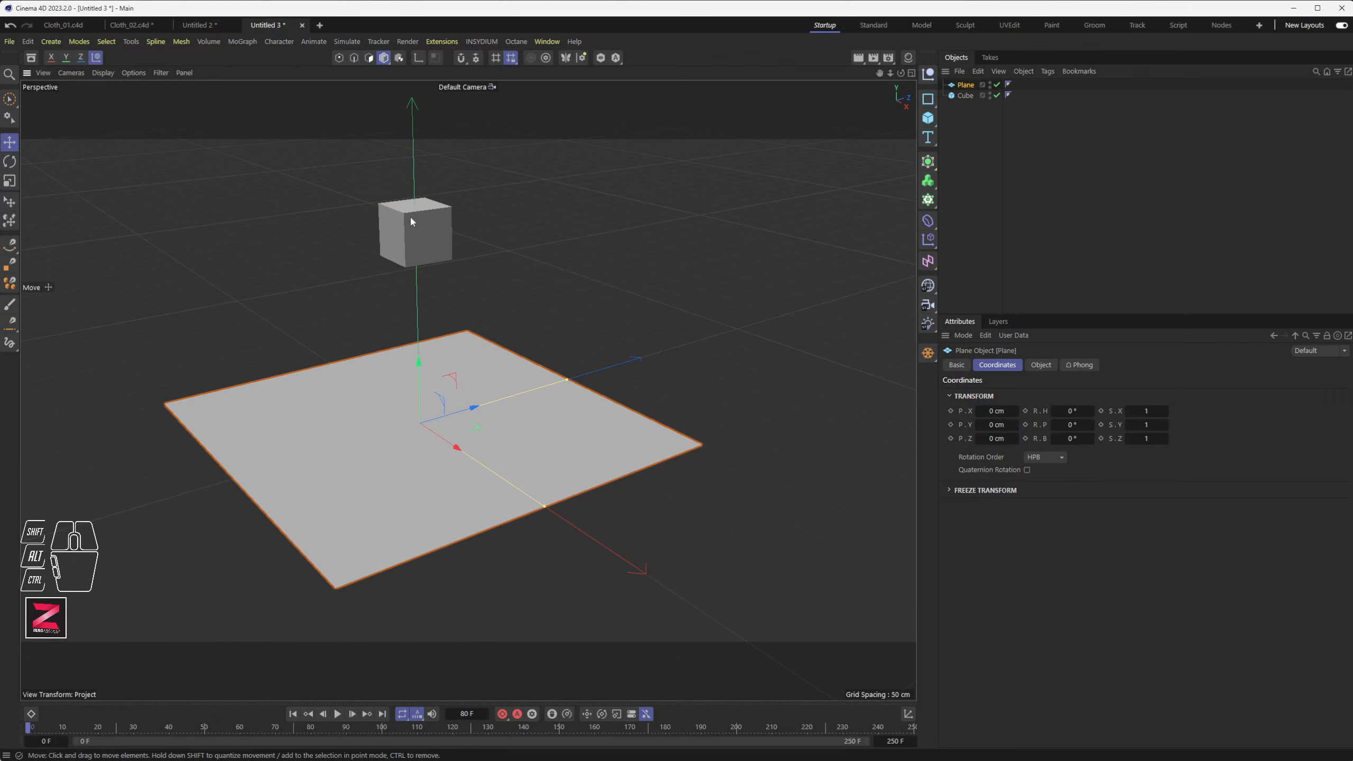
{"action": "left_click", "coordinate": [432, 213]}
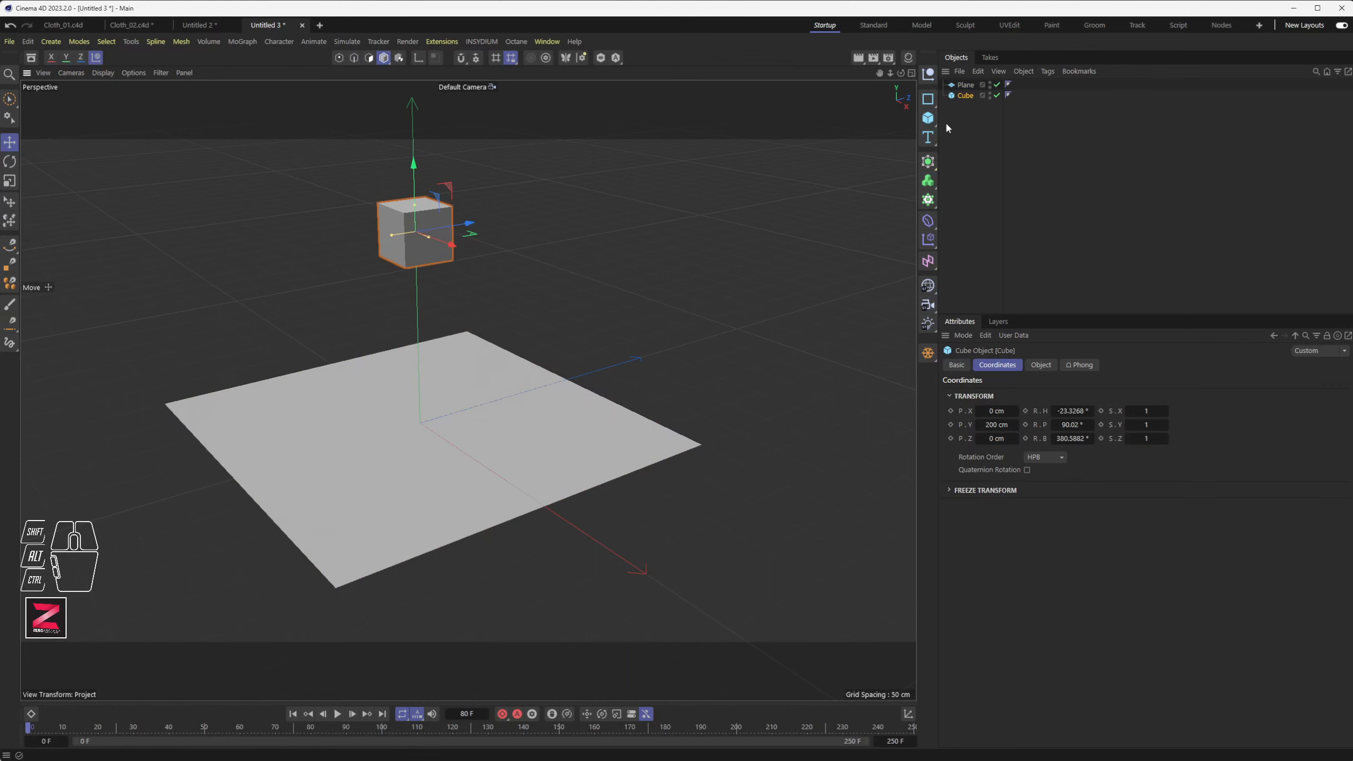
- Examine the Bullet tags and Simulation tags available for the plane without adding any
{"action": "left_click", "coordinate": [972, 86]}
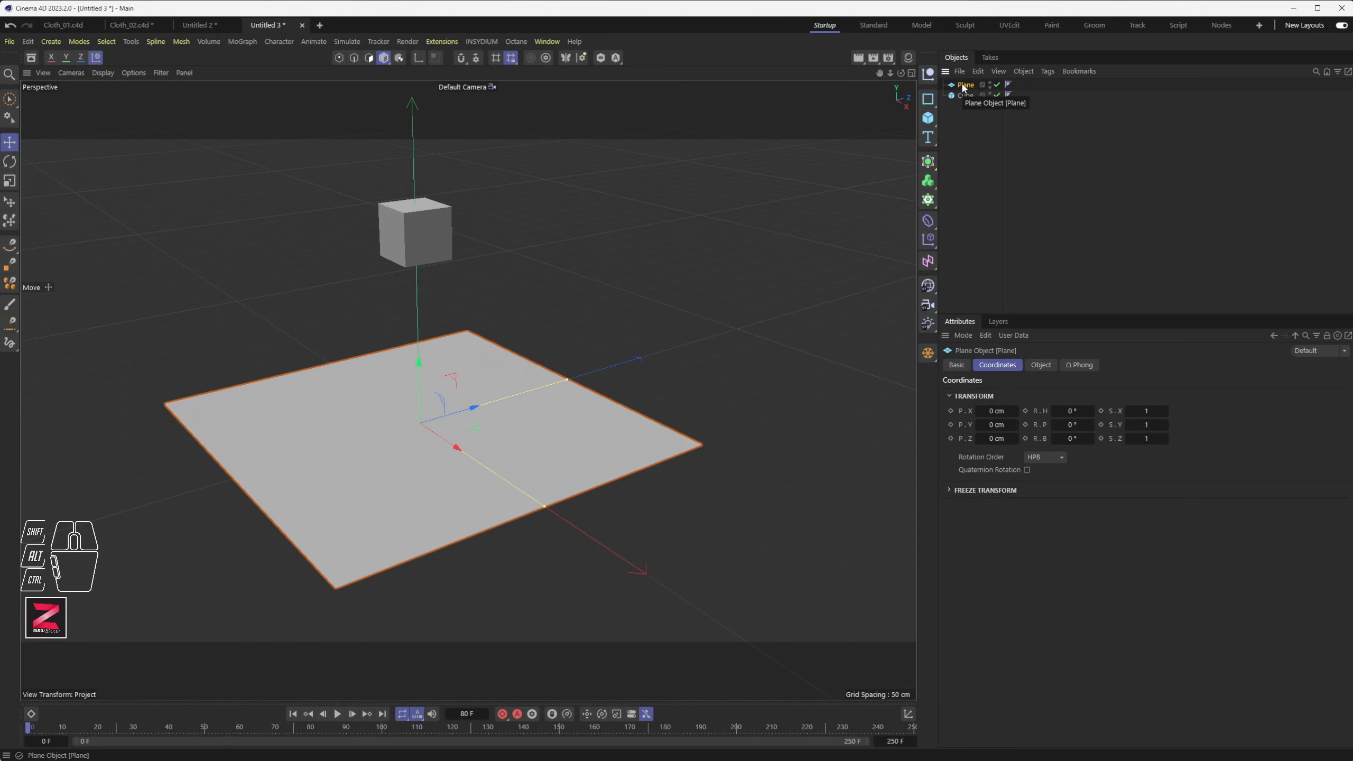
{"action": "right_click", "coordinate": [965, 88]}
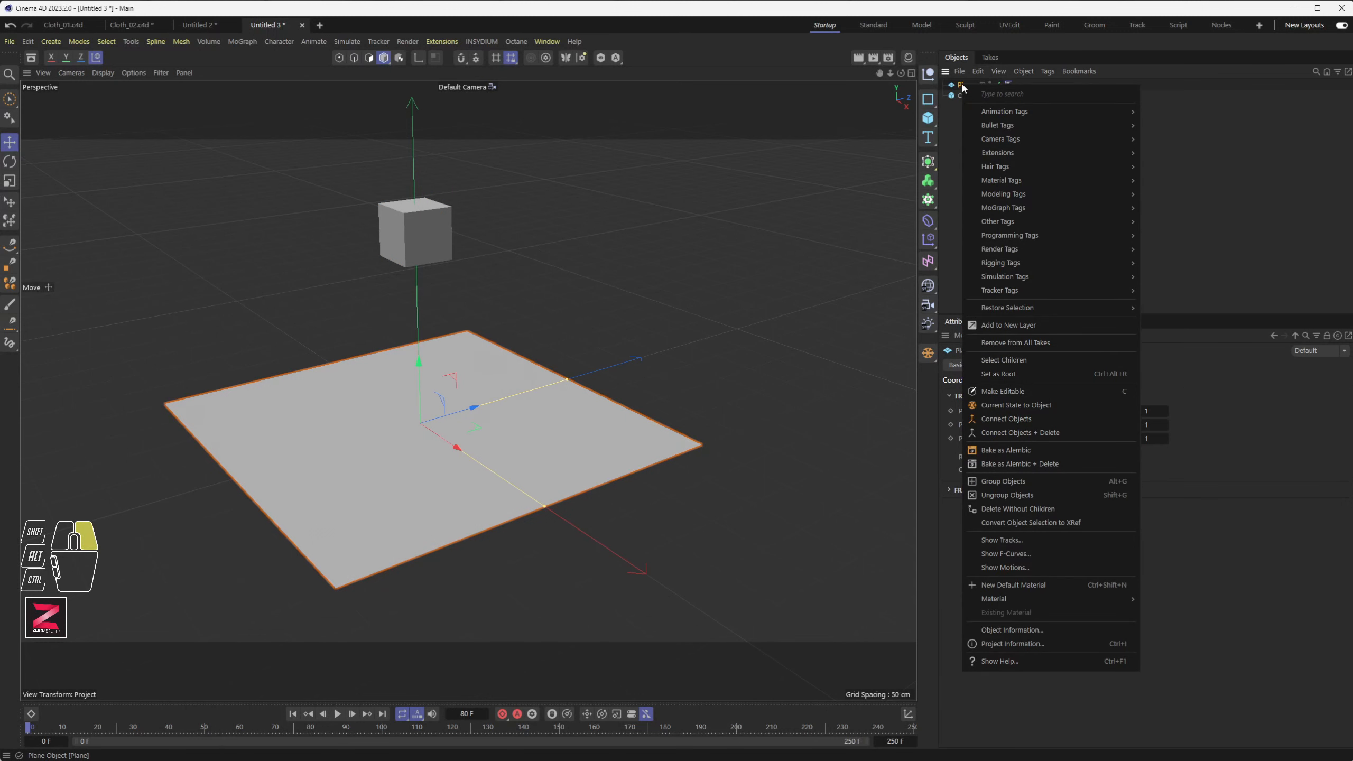
{"action": "mouse_move", "coordinate": [1024, 127]}
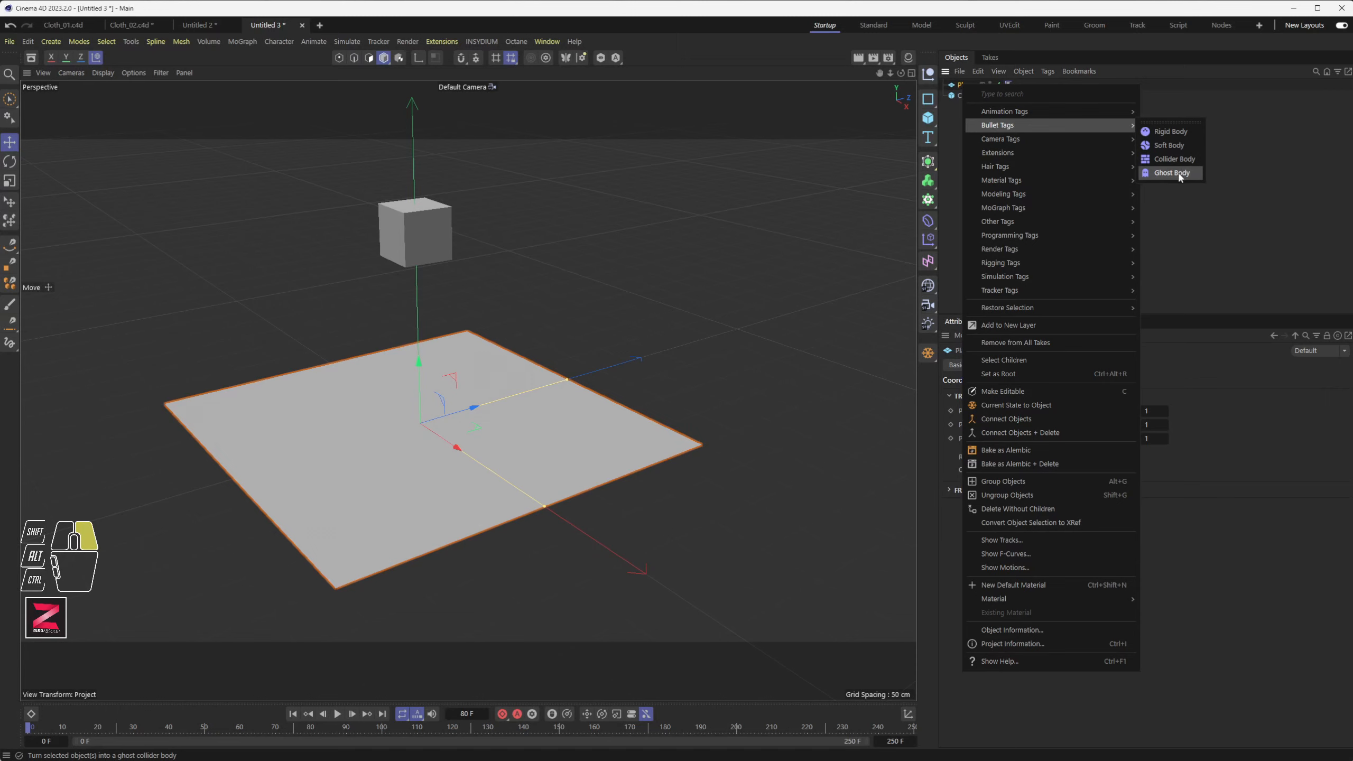
{"action": "mouse_move", "coordinate": [1065, 134]}
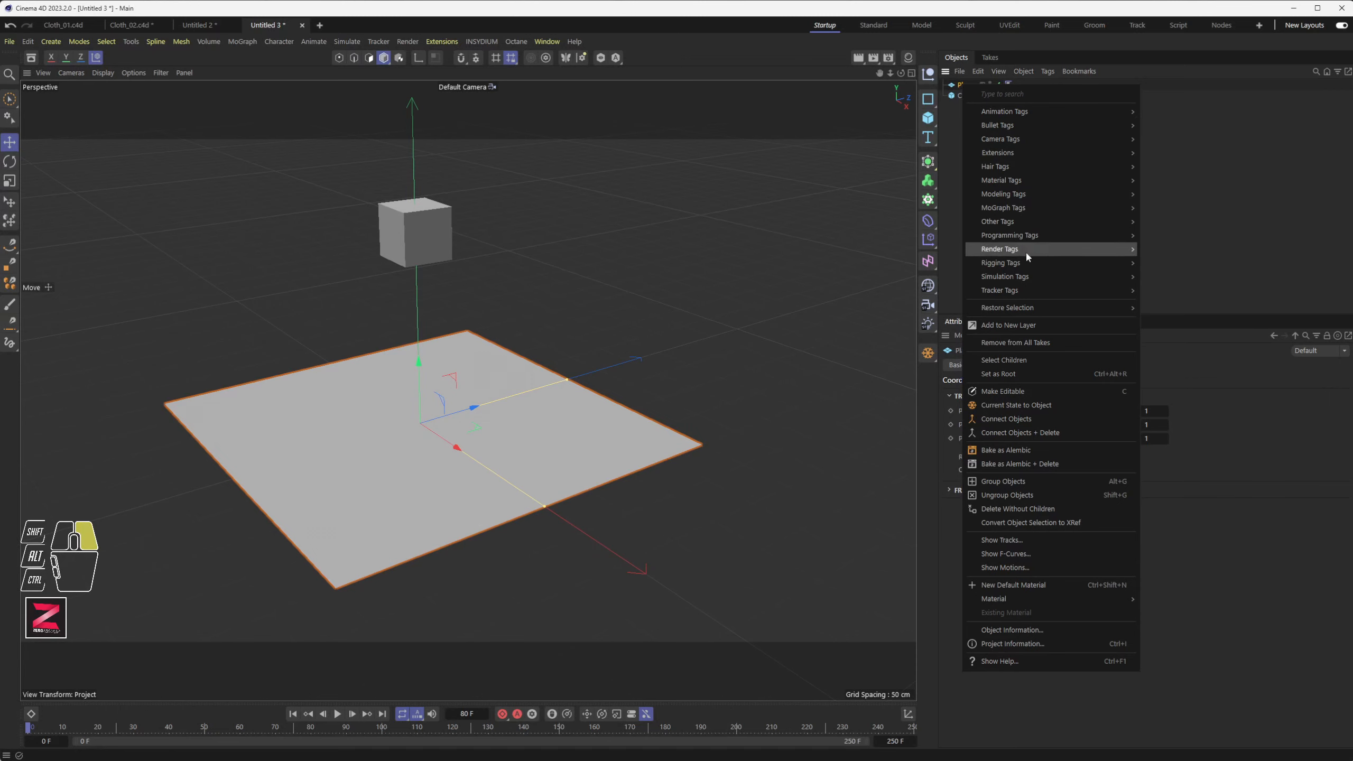
{"action": "mouse_move", "coordinate": [1031, 277]}
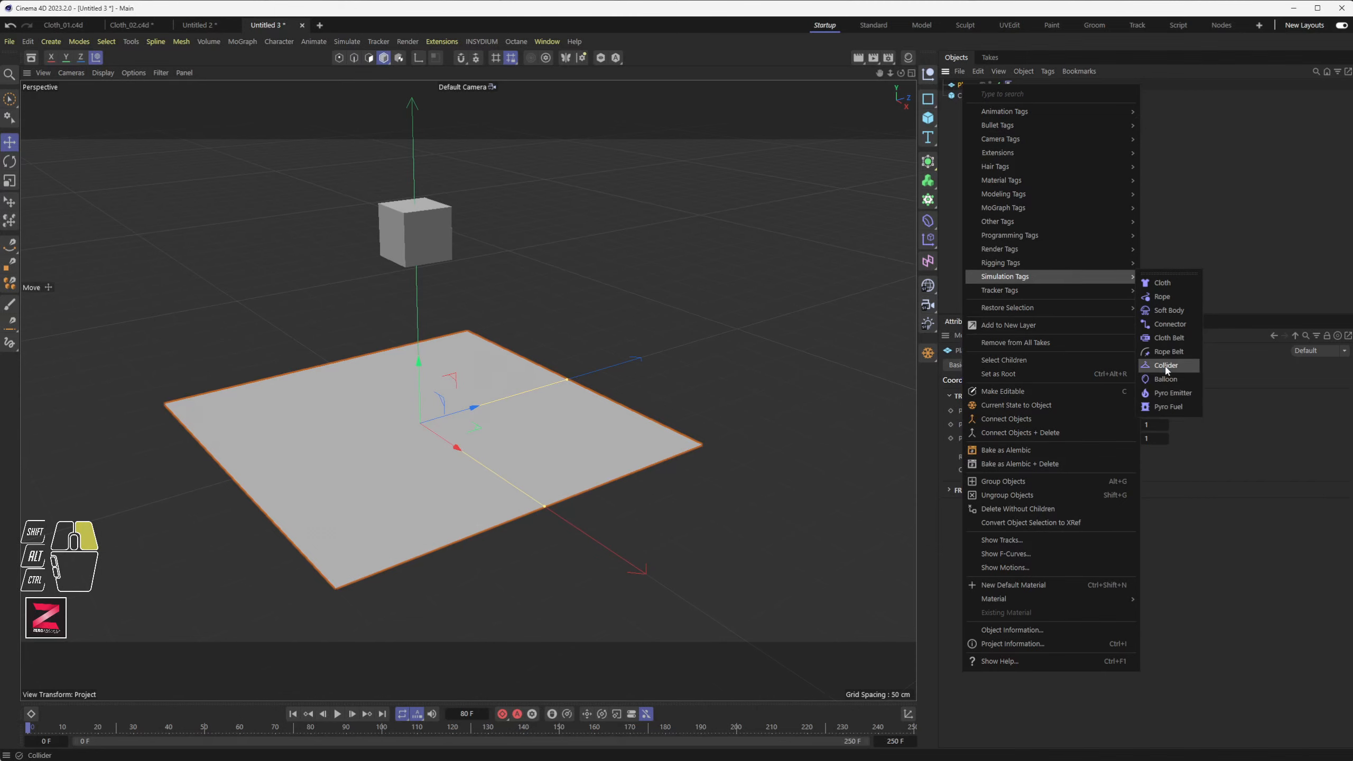
{"action": "left_click", "coordinate": [1237, 181]}
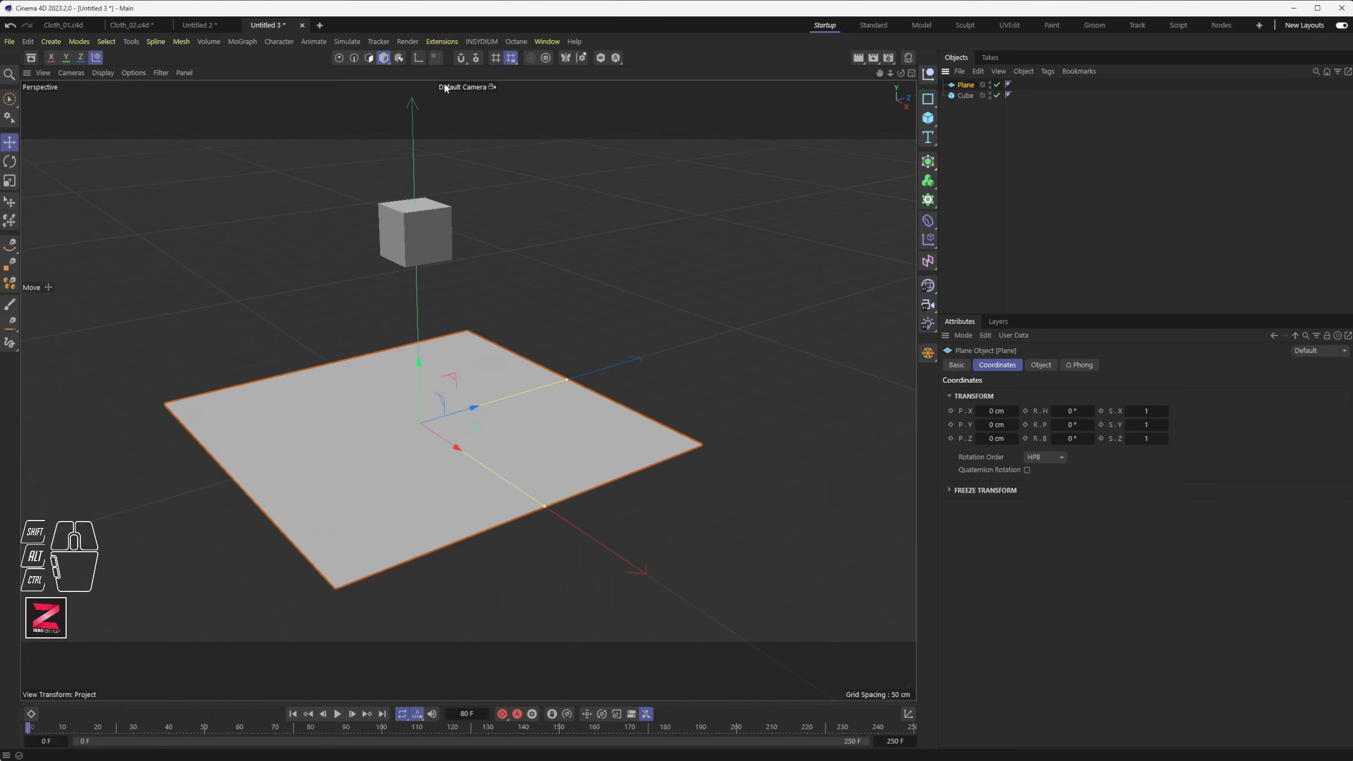
{"action": "left_click", "coordinate": [347, 42]}
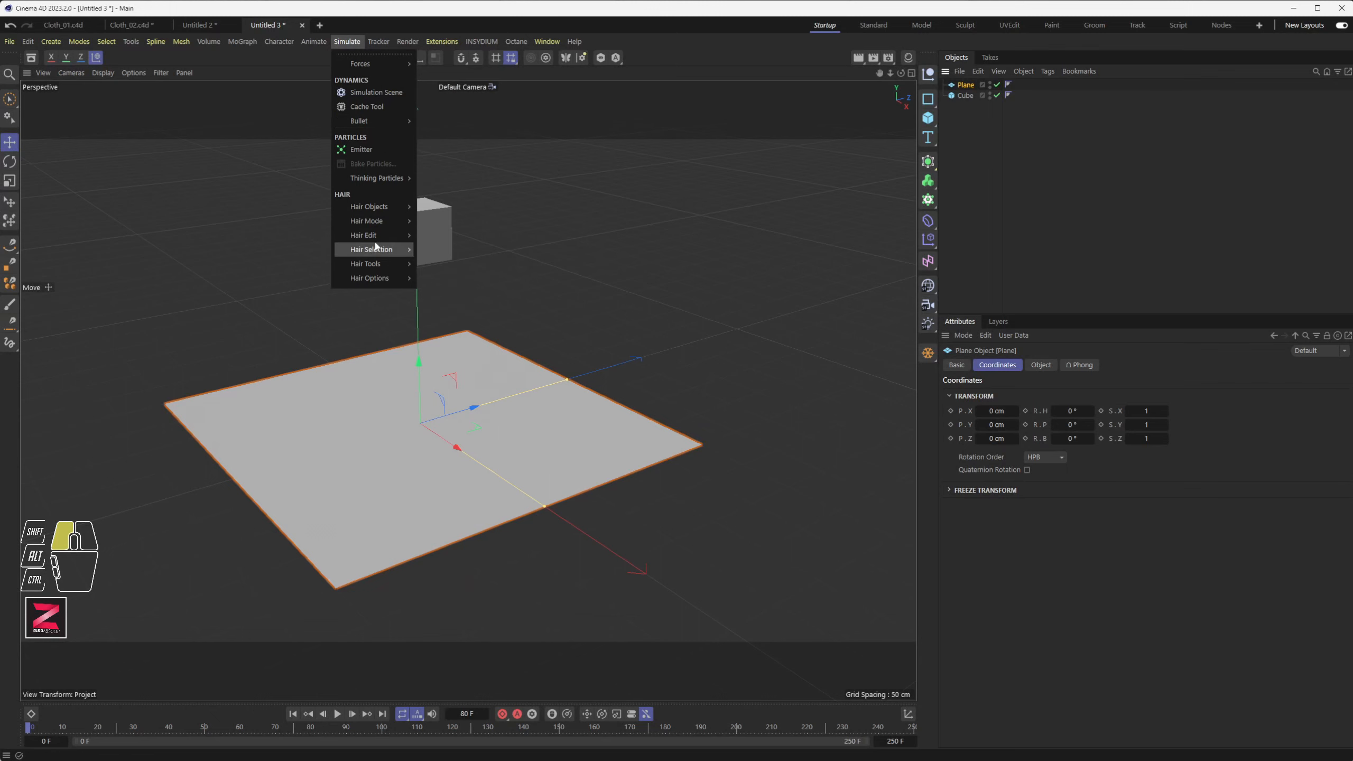
{"action": "mouse_move", "coordinate": [390, 209]}
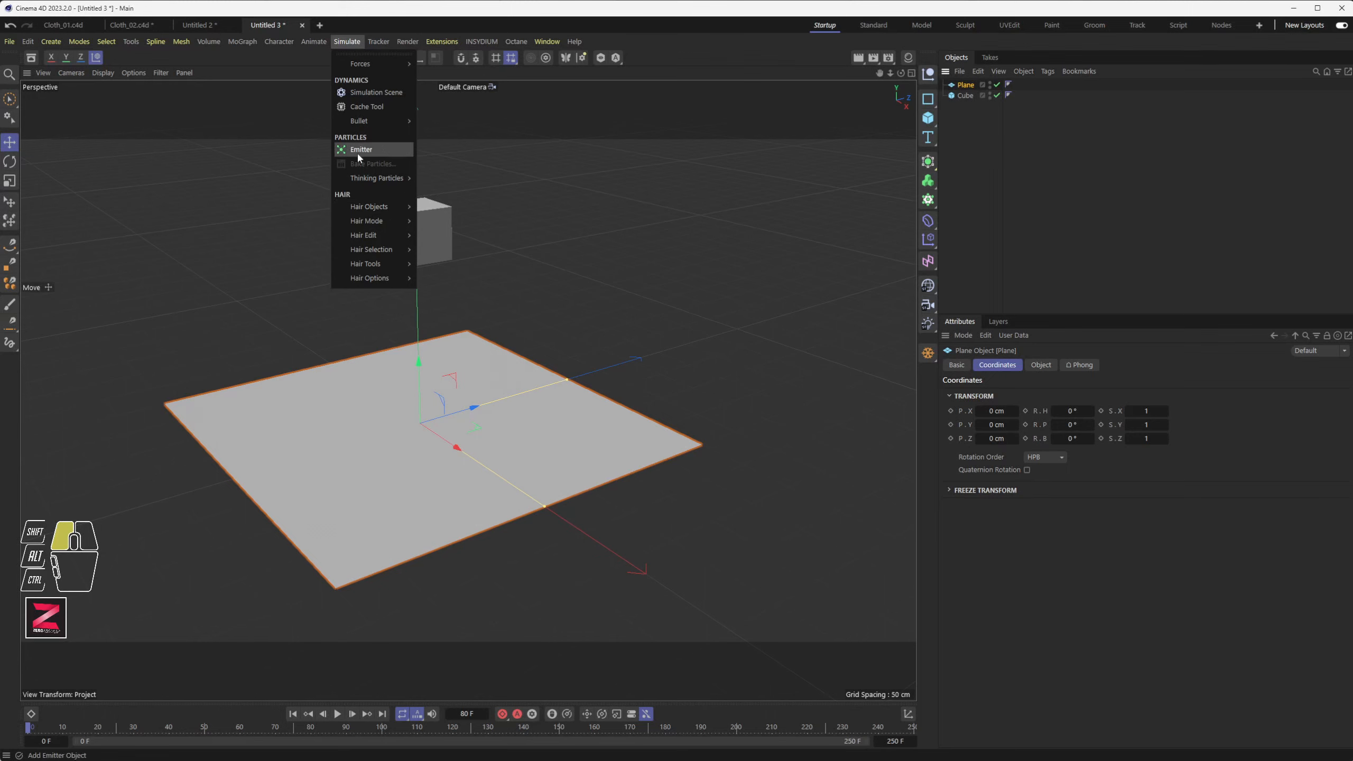
{"action": "mouse_move", "coordinate": [349, 64]}
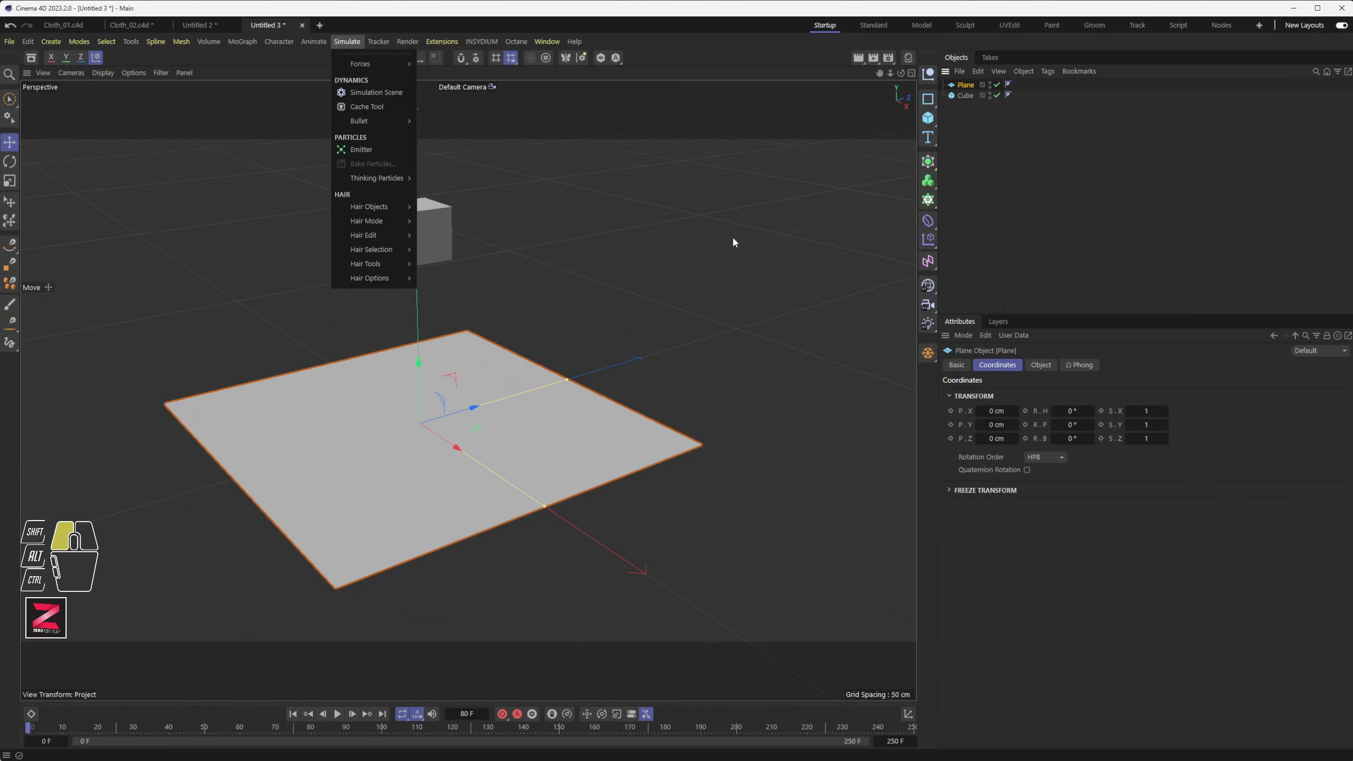
{"action": "left_click", "coordinate": [671, 243]}
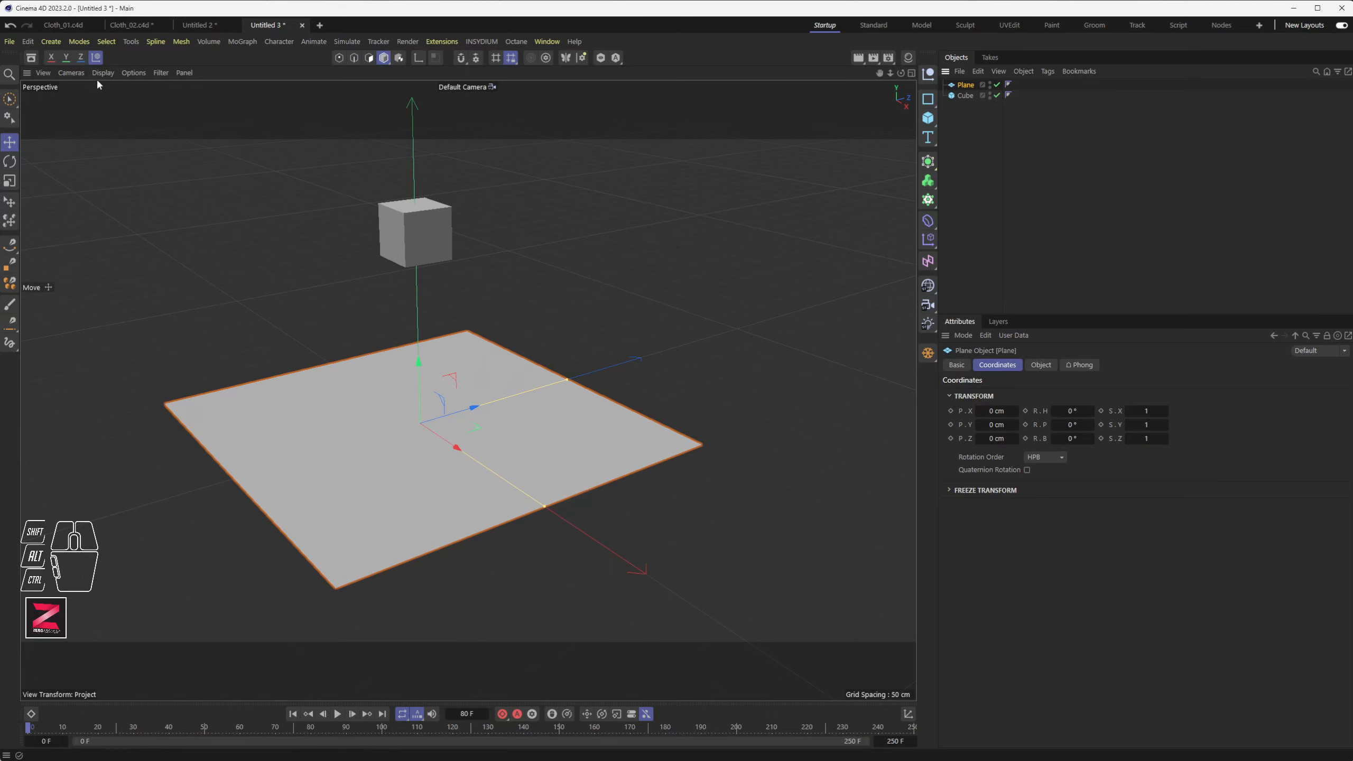
- Show the project's Bullet settings again and examine the Bullet tags available for the cube
{"action": "left_click", "coordinate": [929, 262]}
{"action": "left_click", "coordinate": [1159, 366]}
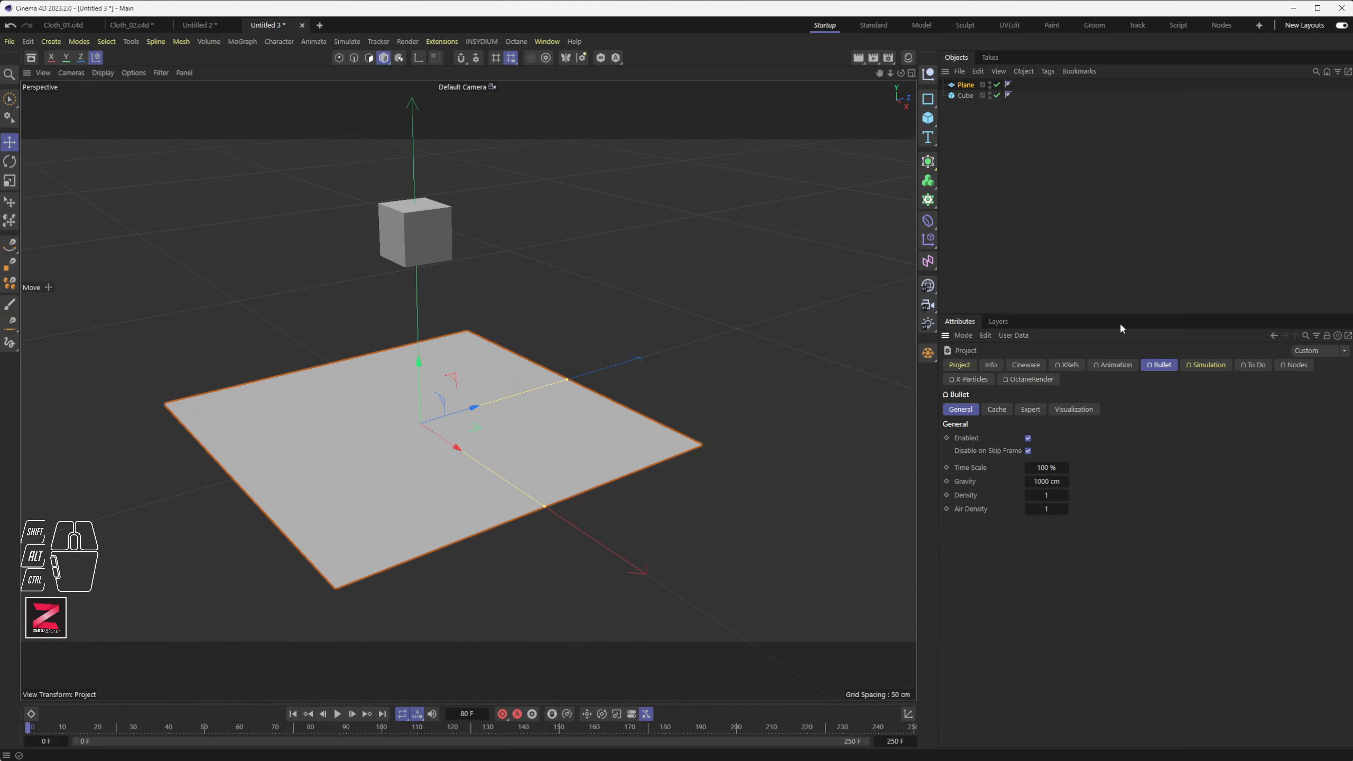
{"action": "right_click", "coordinate": [961, 97]}
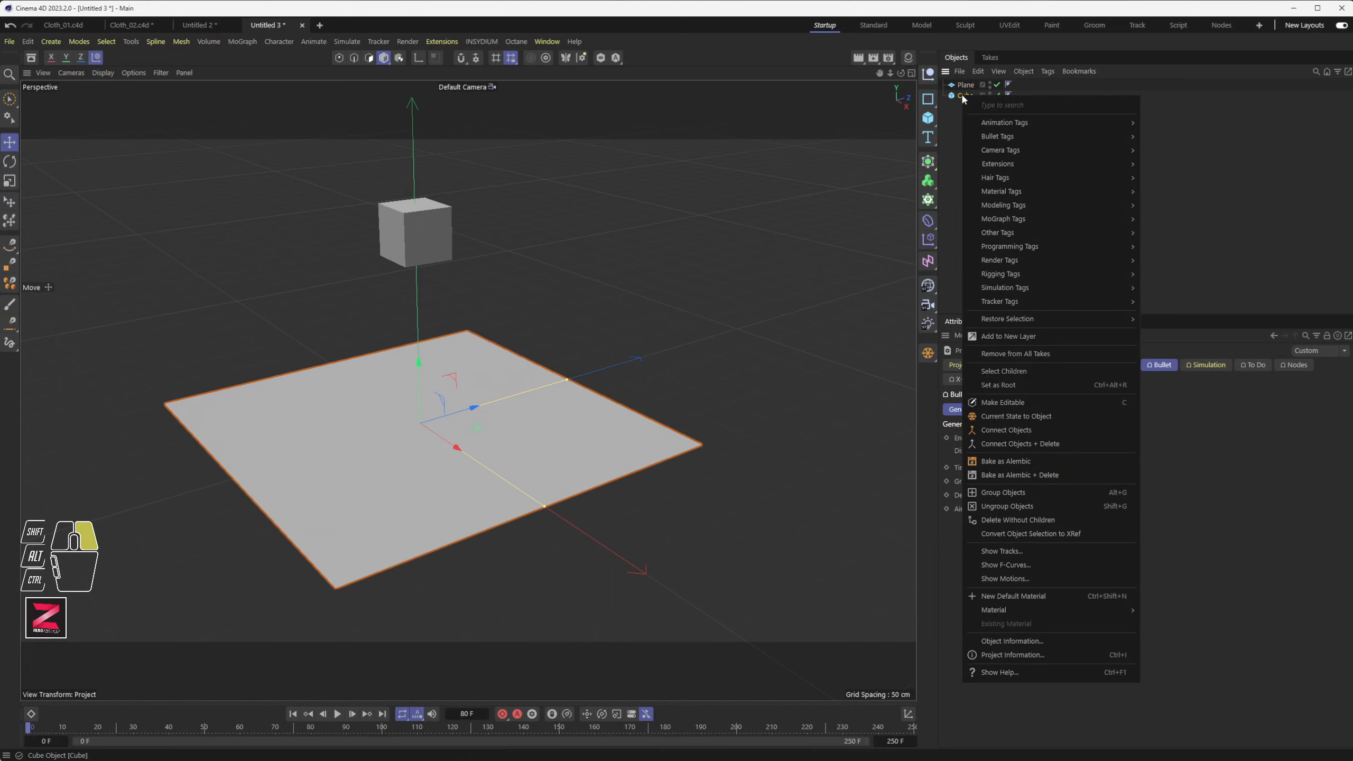
{"action": "mouse_move", "coordinate": [1038, 286]}
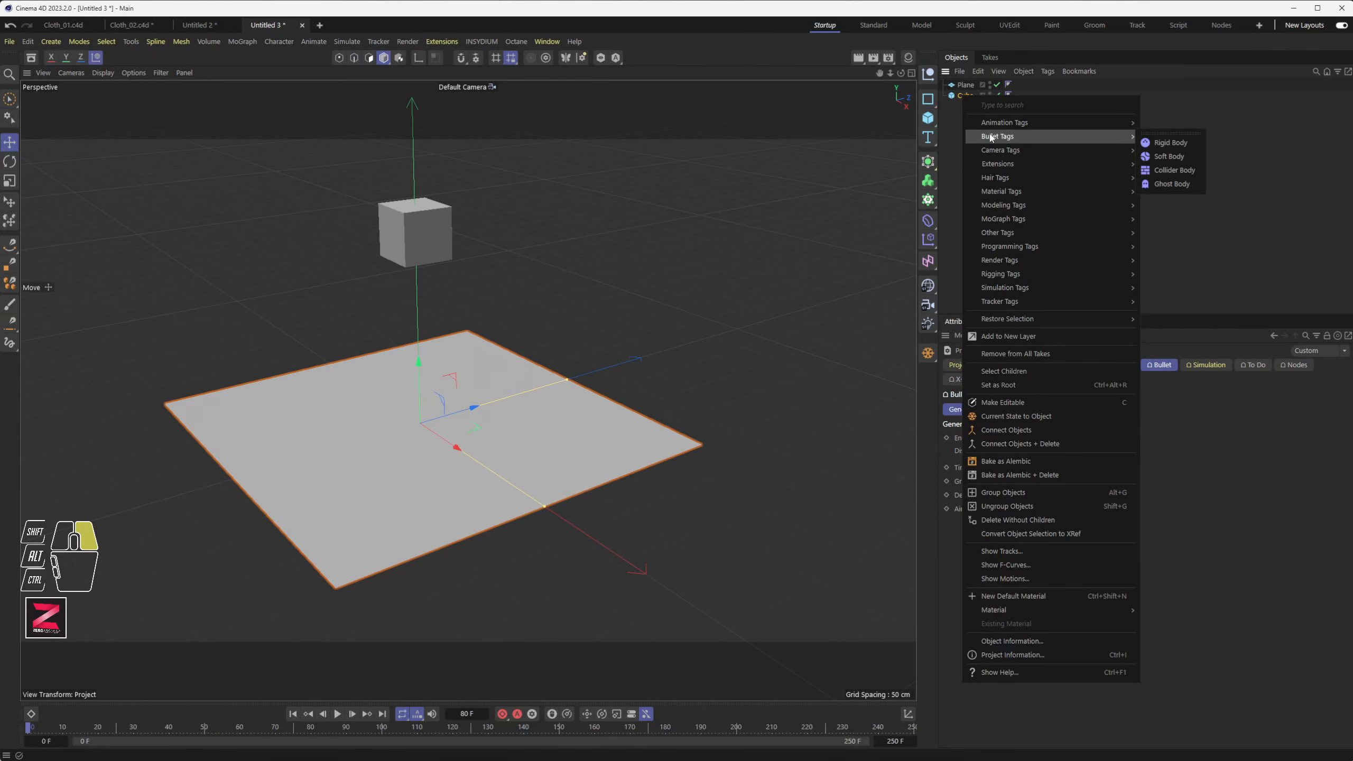
{"action": "mouse_move", "coordinate": [1125, 138]}
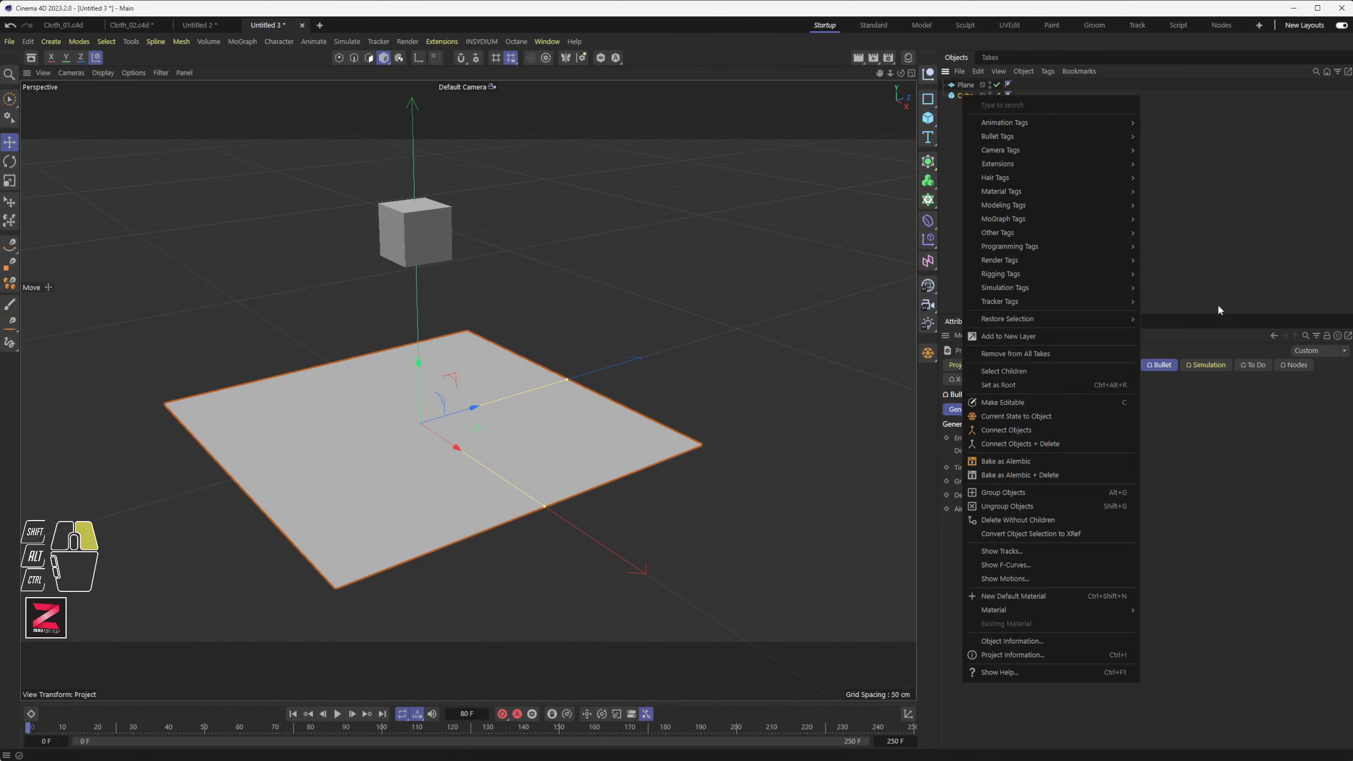
{"action": "left_click", "coordinate": [1217, 346]}
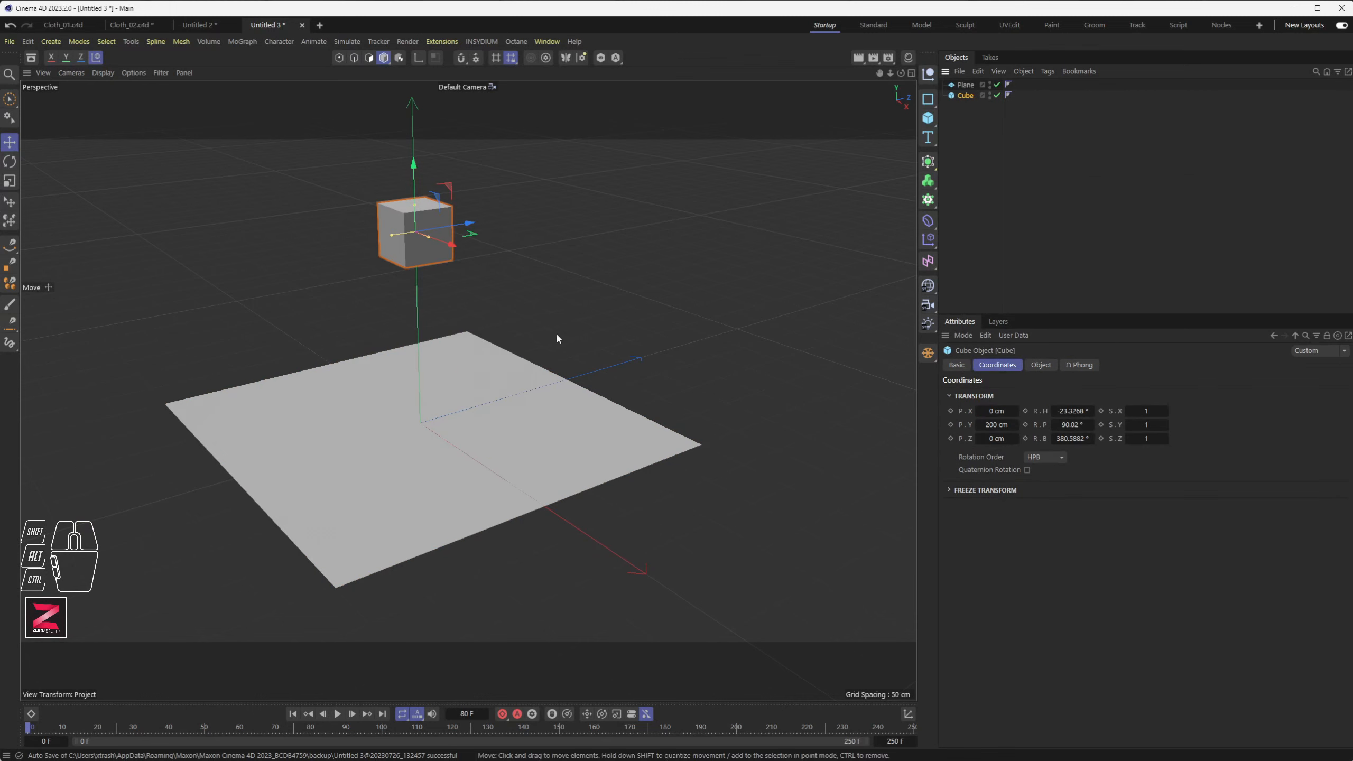
- In the project's Simulation scene settings, choose GPU as the calculation device
{"action": "key", "text": "ctrl+d"}
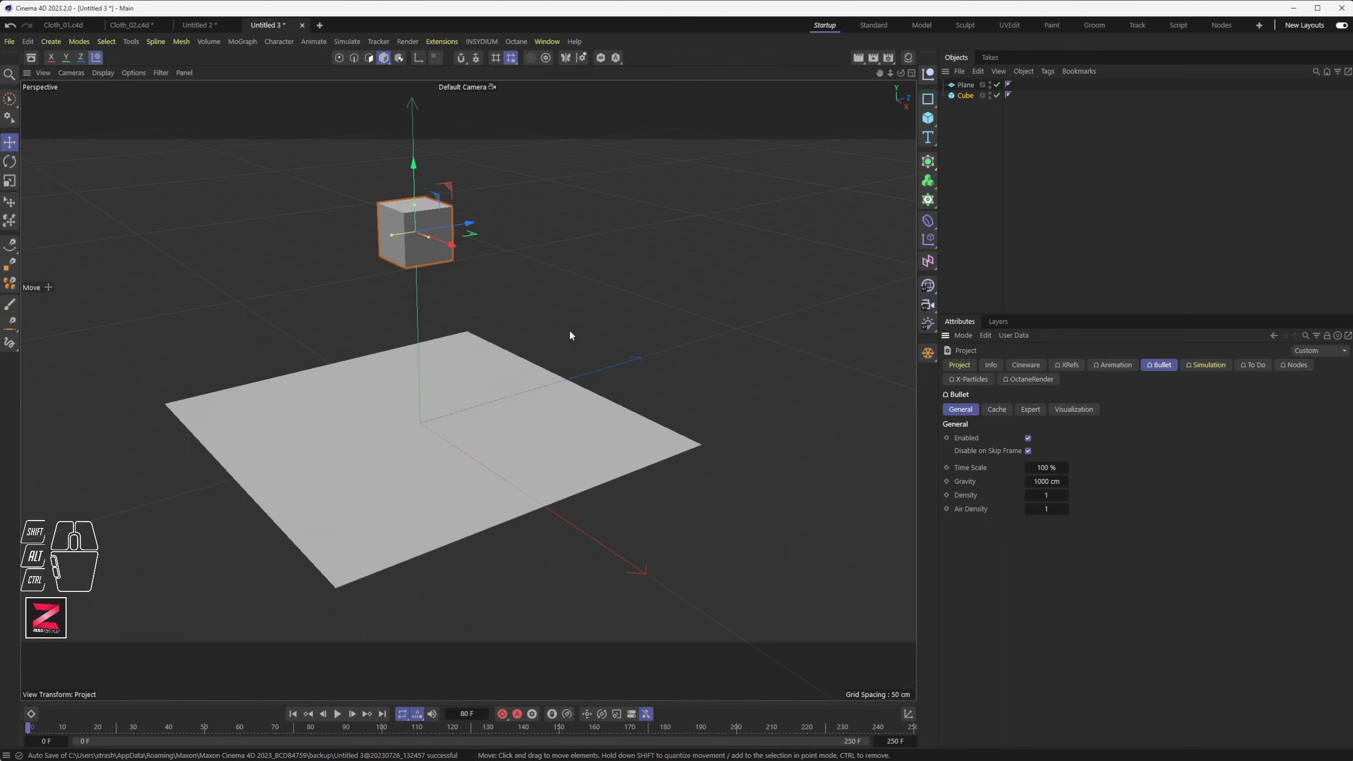
{"action": "left_click", "coordinate": [1208, 365]}
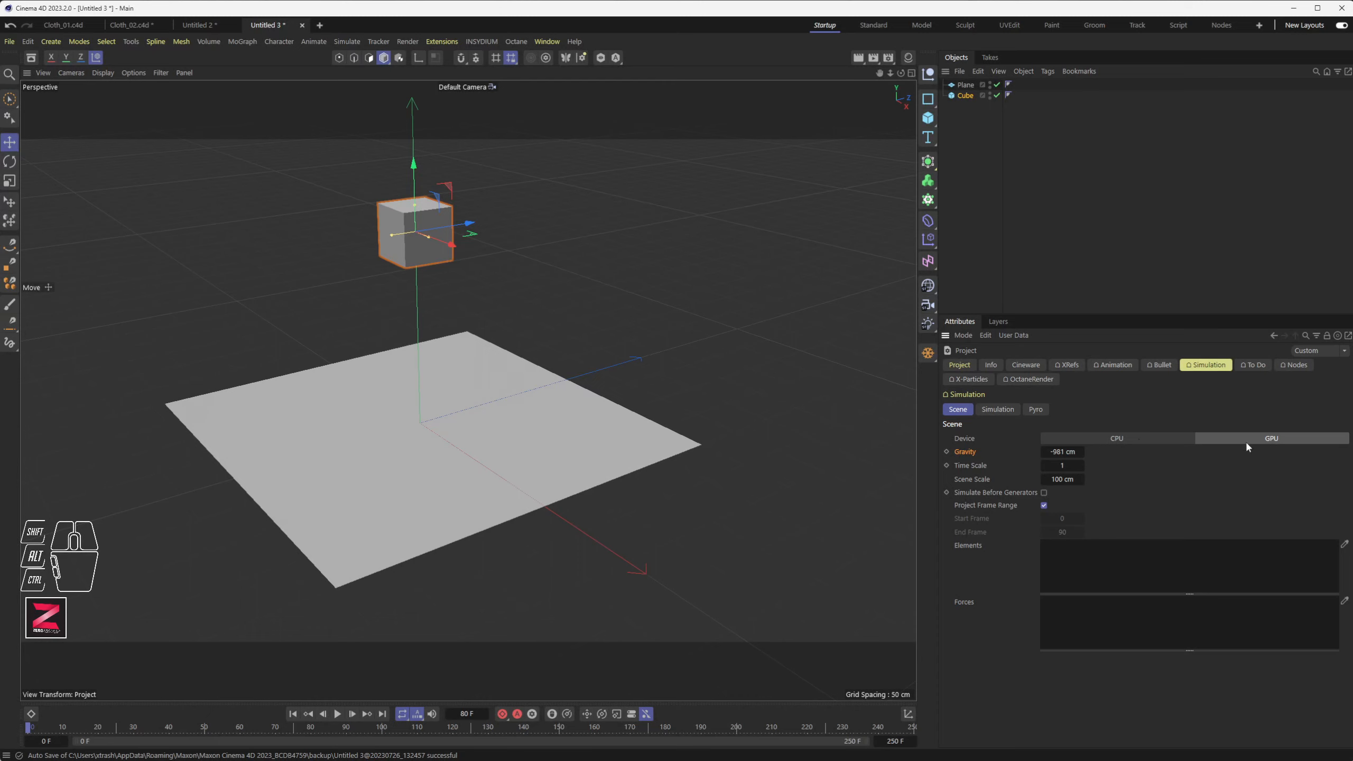
{"action": "left_click", "coordinate": [1272, 441]}
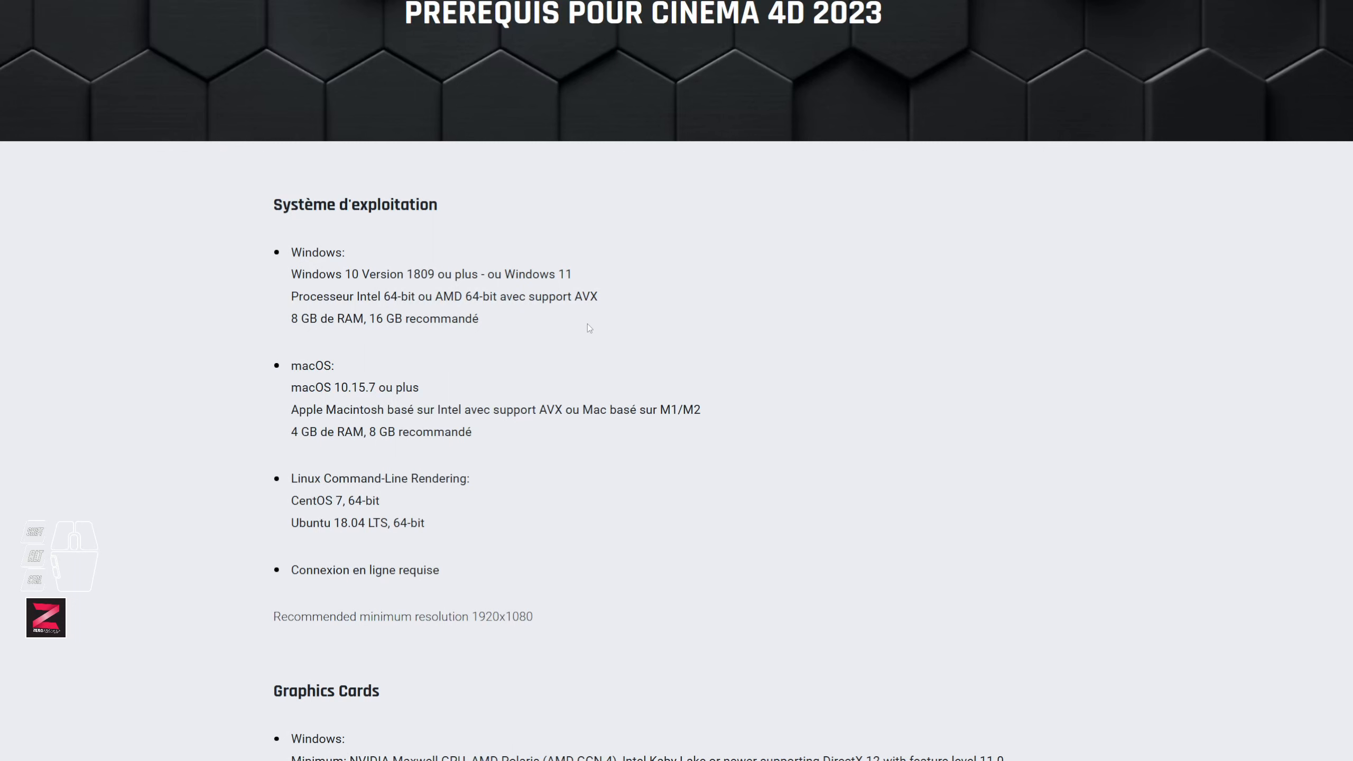
- Switch to the web browser and read the Cinema 4D 2023 graphics card requirements for Windows and macOS
{"action": "scroll", "coordinate": [487, 490], "scroll_direction": "down", "scroll_amount": 3}
{"action": "scroll", "coordinate": [487, 490], "scroll_direction": "down", "scroll_amount": 1}
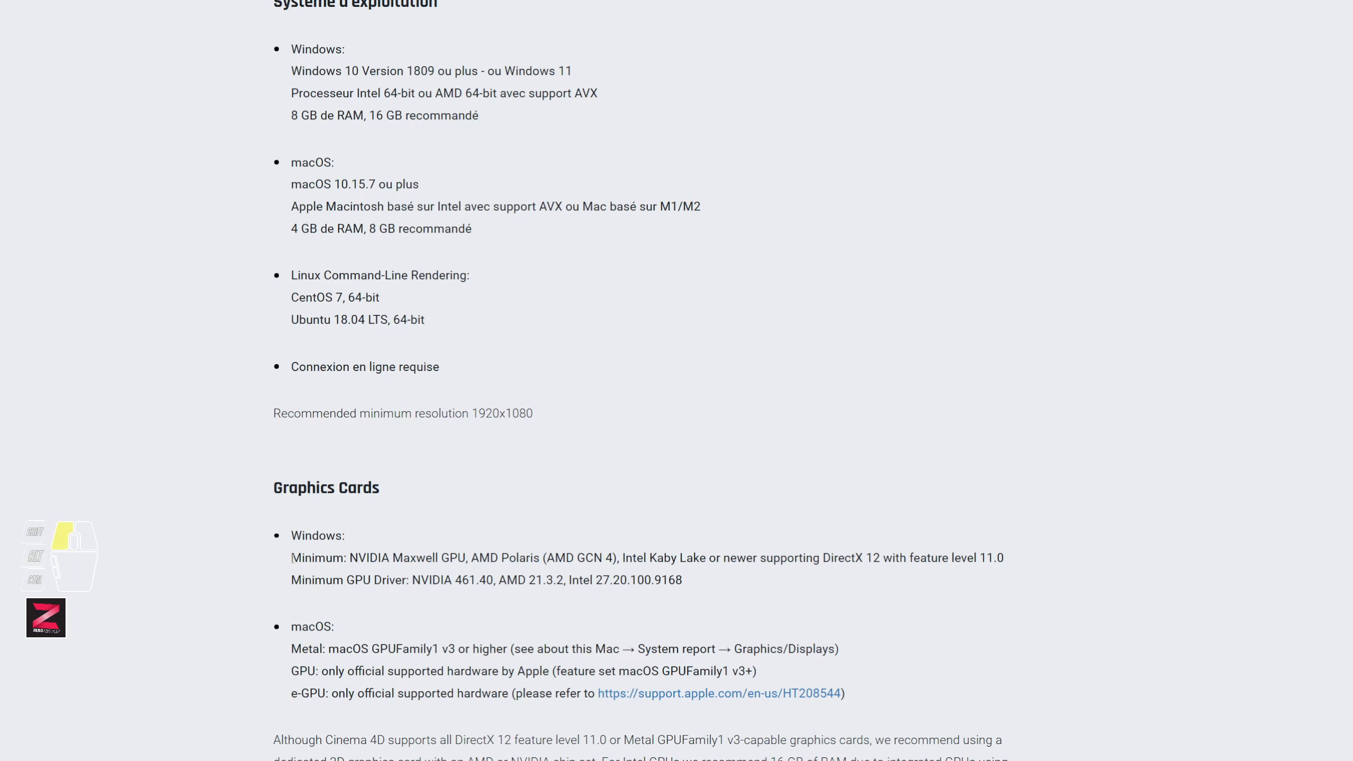
{"action": "left_click_drag", "start_coordinate": [292, 558], "coordinate": [713, 559]}
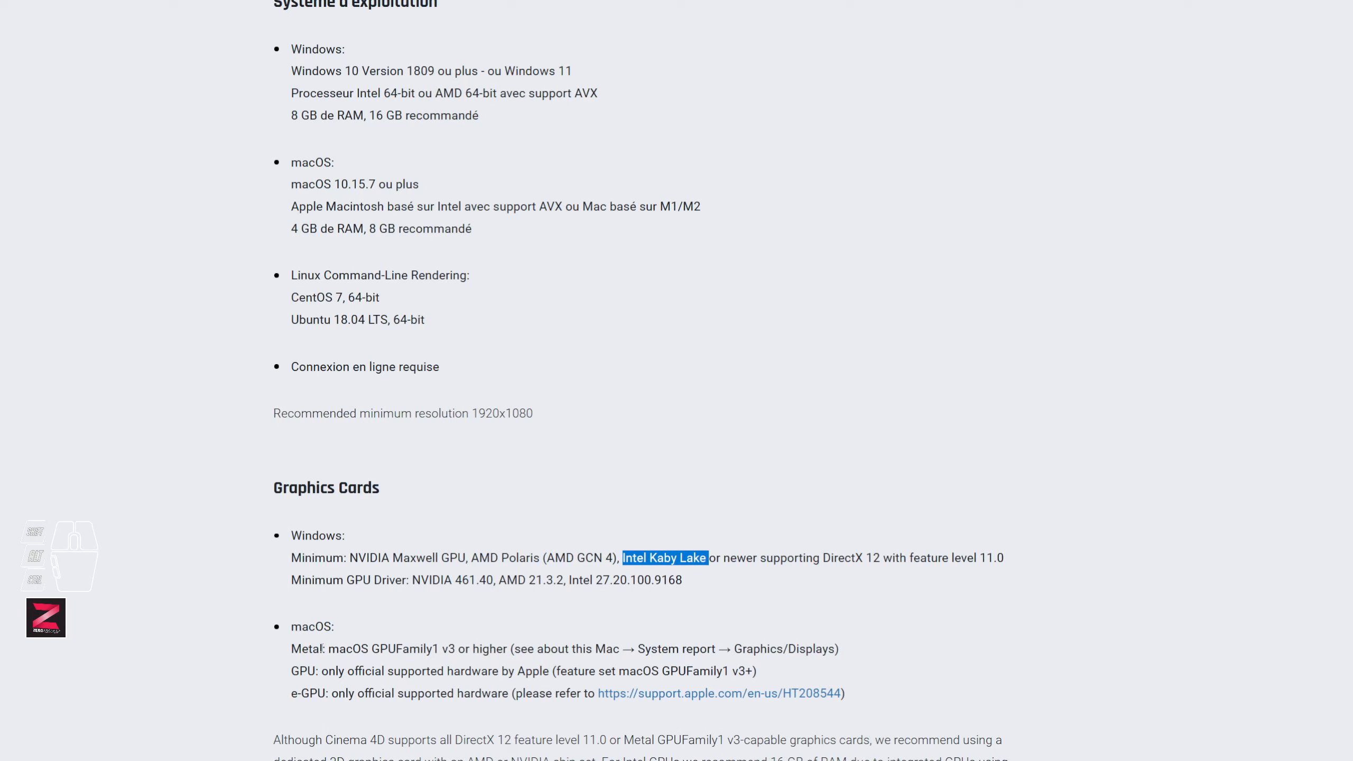
{"action": "left_click_drag", "start_coordinate": [292, 649], "coordinate": [326, 649]}
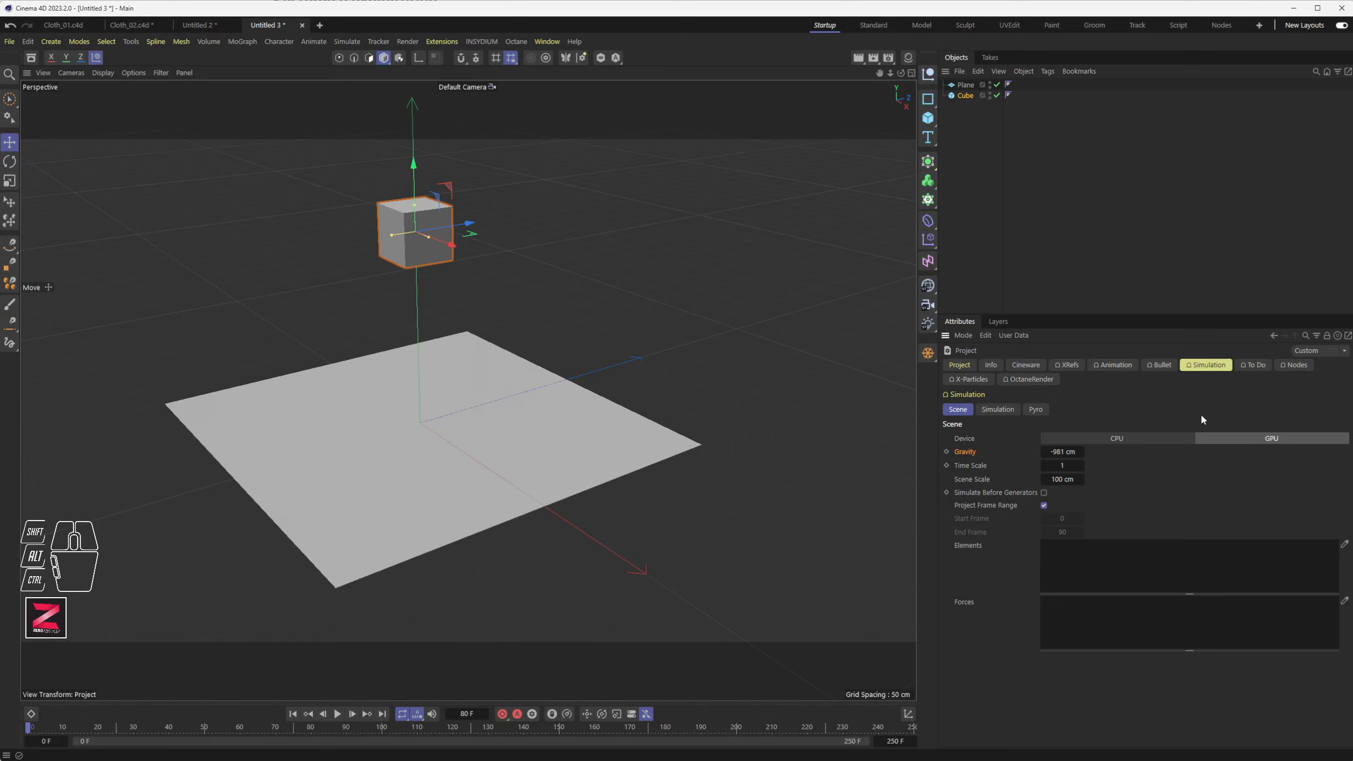
- Switch the Simulation device to CPU and back to GPU, then return to the project's Bullet settings
{"action": "left_click", "coordinate": [1118, 439]}
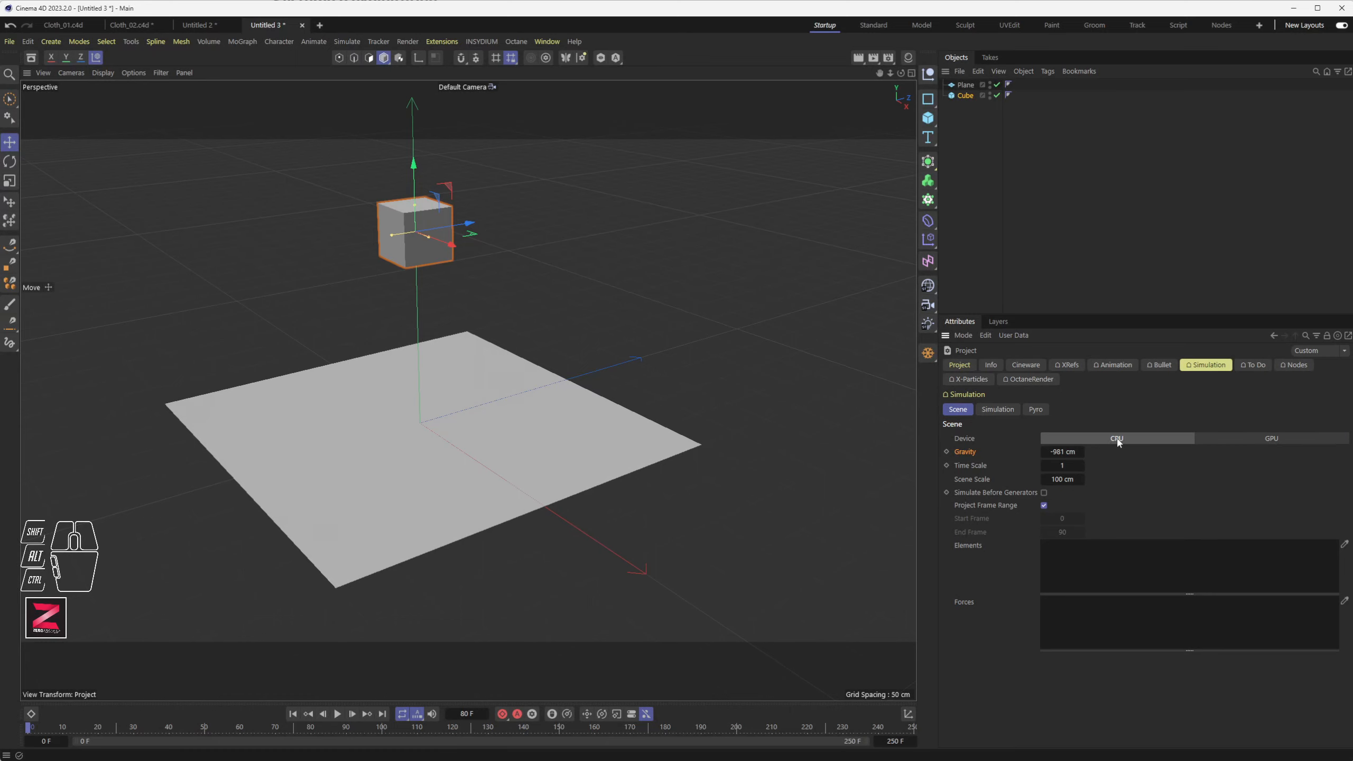
{"action": "left_click", "coordinate": [1271, 440]}
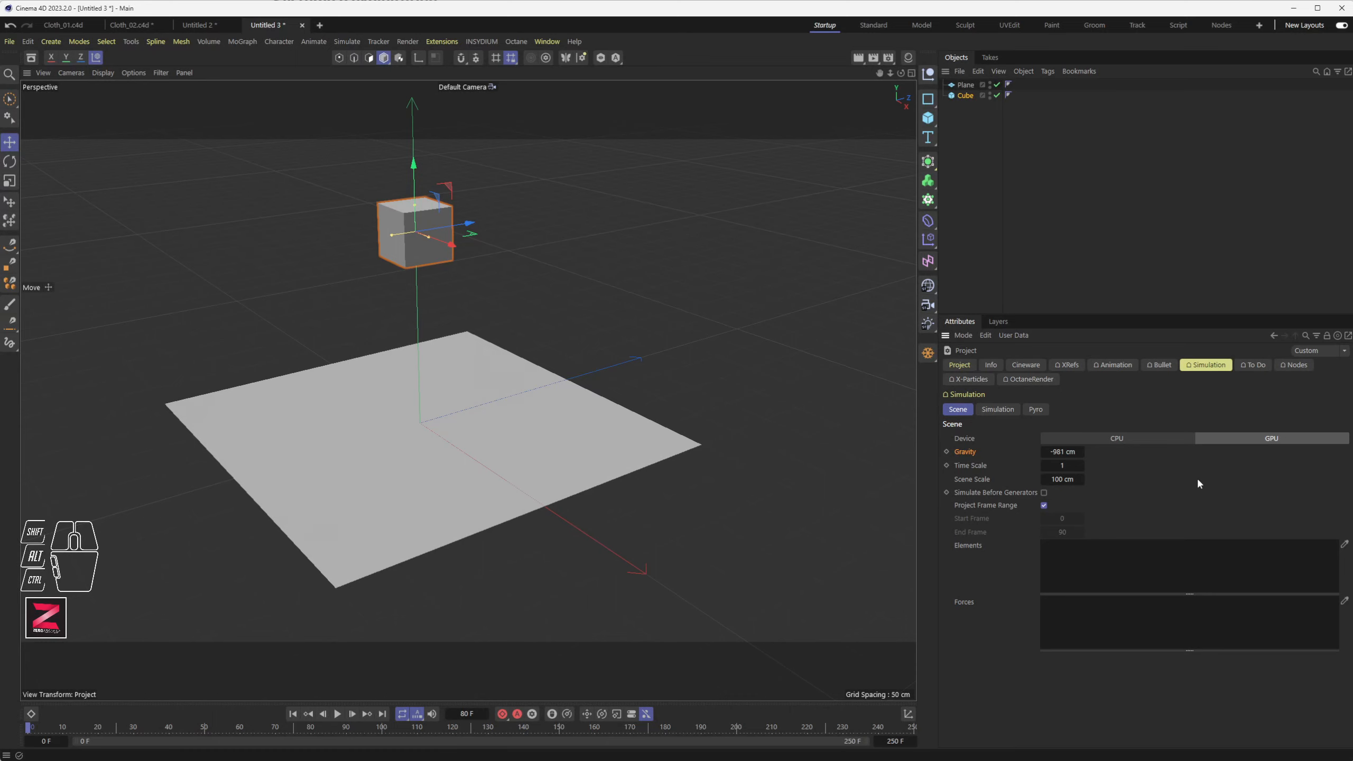
{"action": "left_click", "coordinate": [1167, 367]}
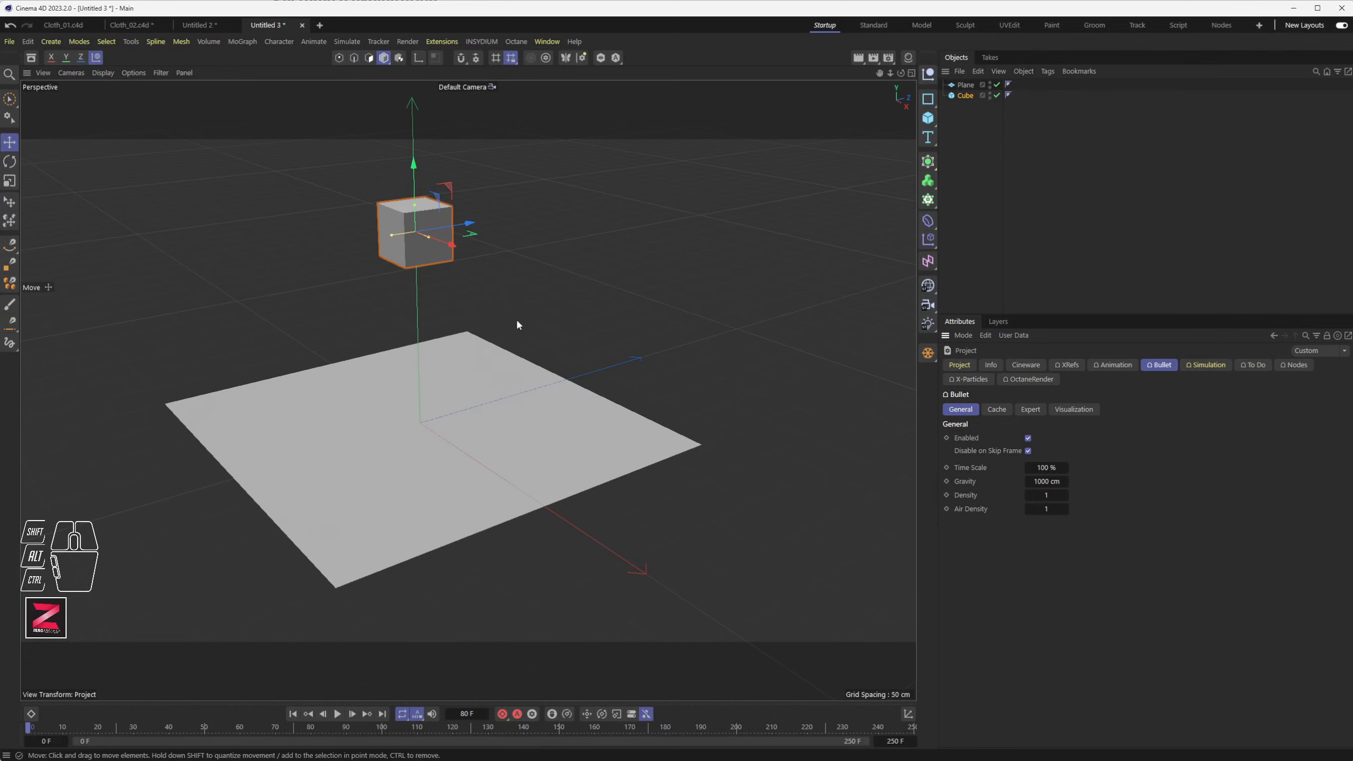
- Add a Bullet Collider Body tag to the plane
{"action": "middle_click_drag", "start_coordinate": [438, 421], "coordinate": [419, 429], "text": "alt"}
{"action": "mouse_move", "coordinate": [413, 427]}
{"action": "left_mouse_down", "text": "alt"}
{"action": "mouse_move", "coordinate": [401, 422]}
{"action": "mouse_move", "coordinate": [464, 453]}
{"action": "mouse_move", "coordinate": [444, 466]}
{"action": "mouse_move", "coordinate": [408, 452]}
{"action": "left_mouse_up", "text": "alt"}
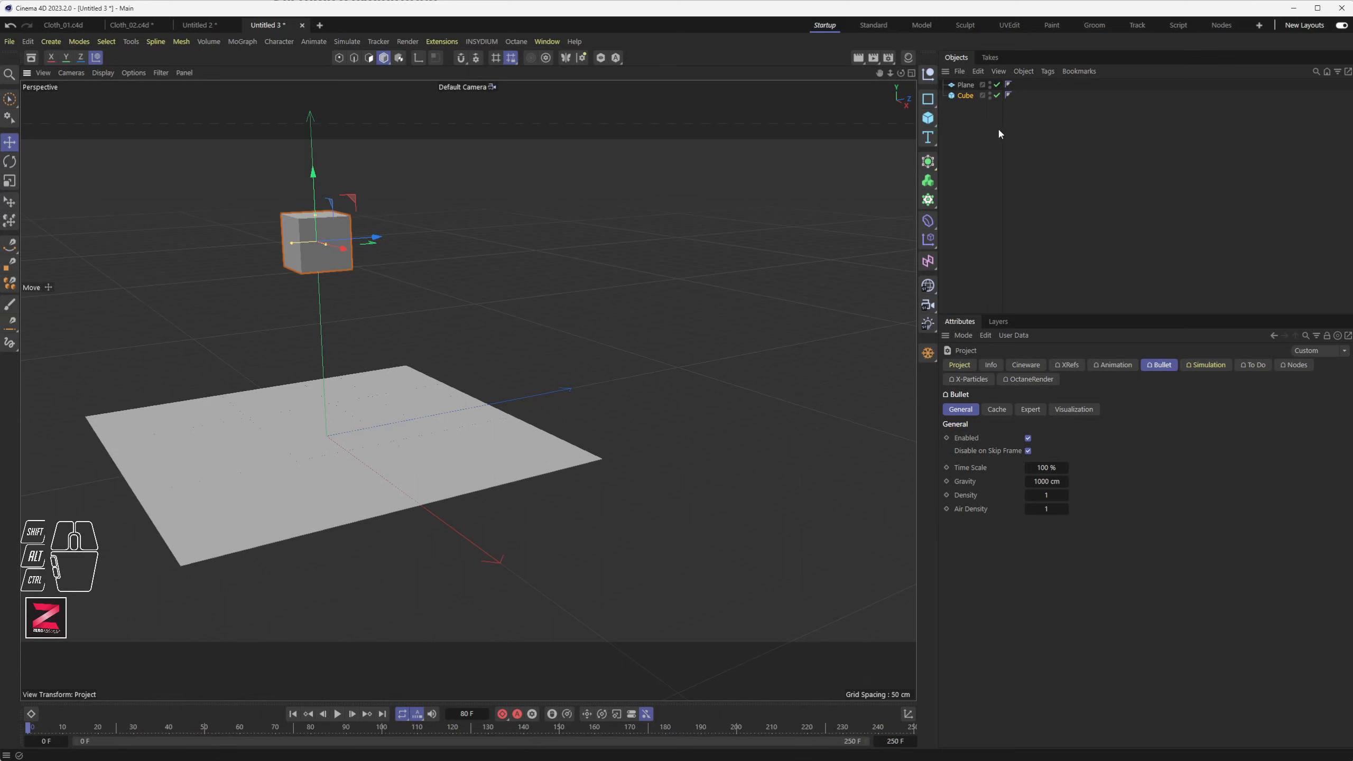
{"action": "left_click", "coordinate": [963, 85]}
{"action": "right_click", "coordinate": [963, 86]}
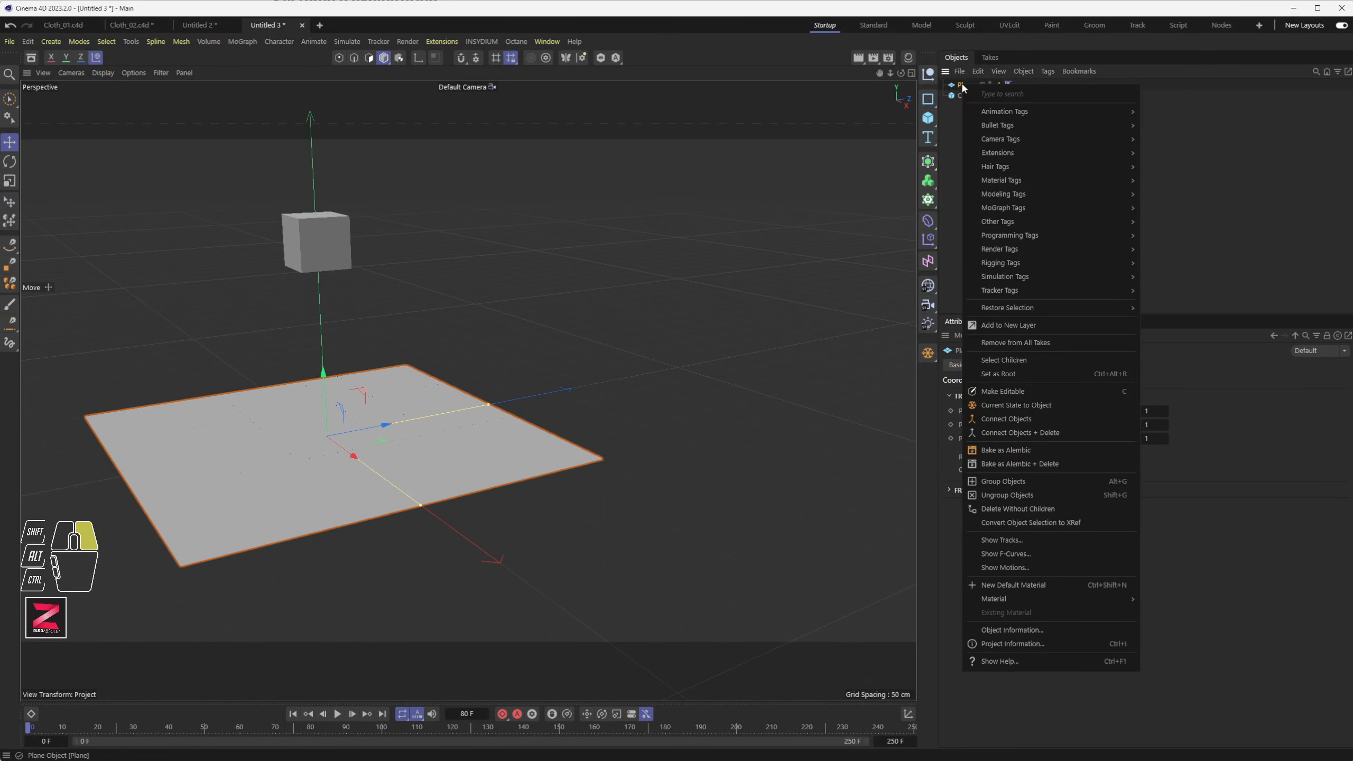
{"action": "mouse_move", "coordinate": [1023, 125]}
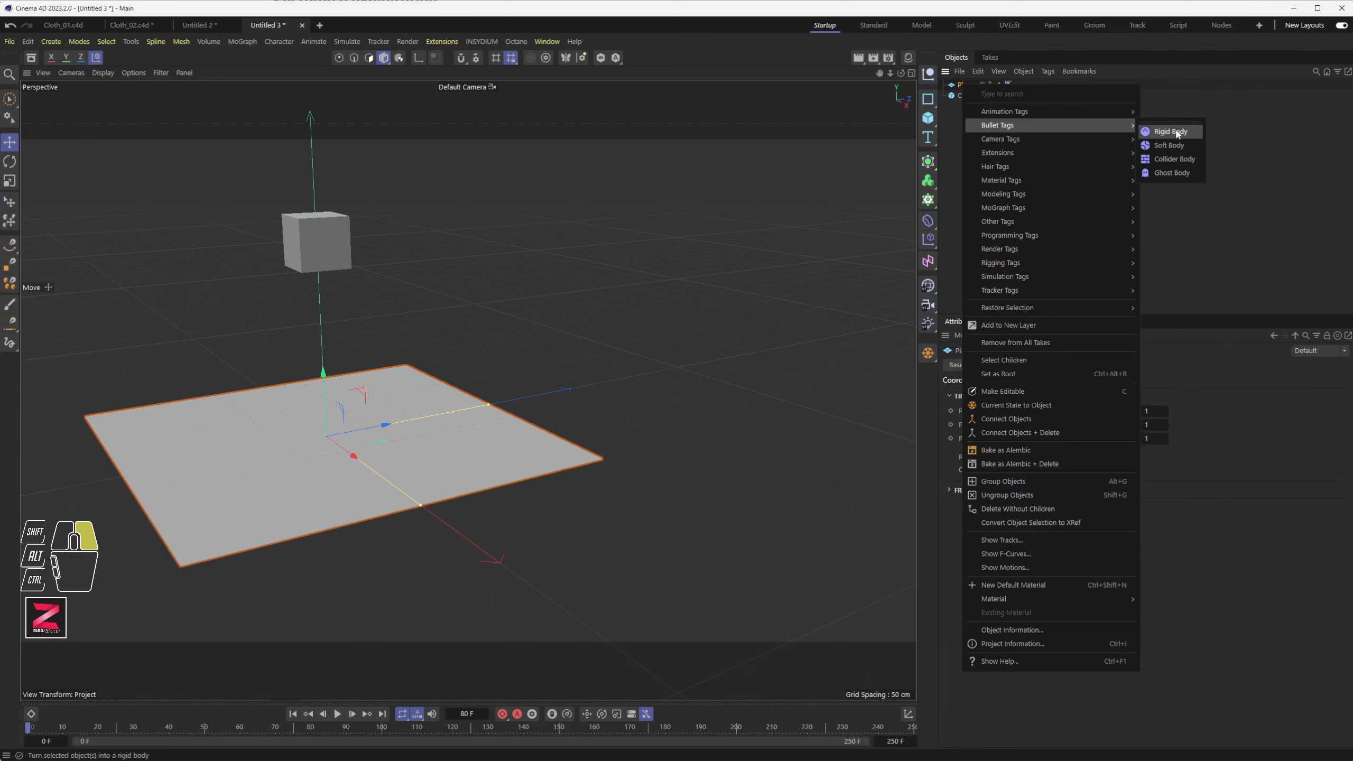
{"action": "left_click", "coordinate": [1179, 159]}
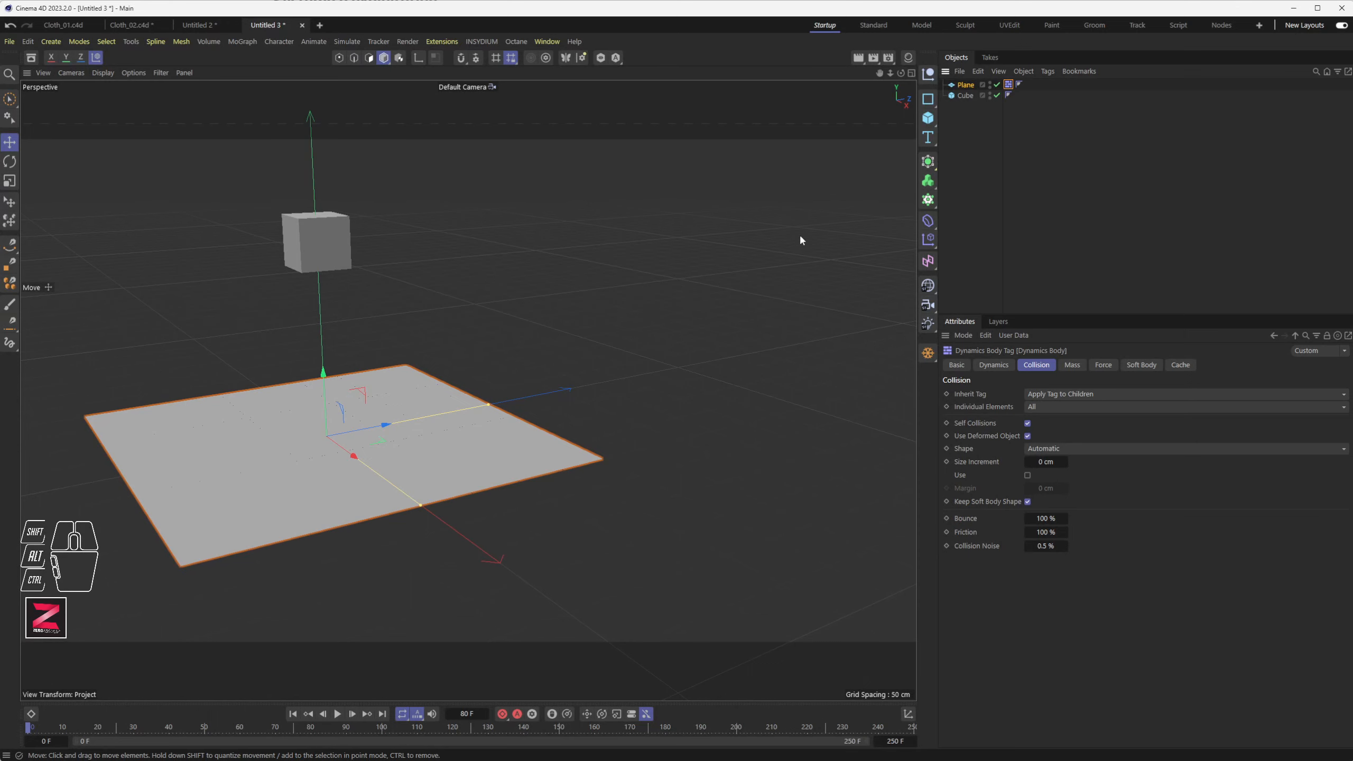
- Add a Bullet Rigid Body tag to the cube above the plane
{"action": "left_click", "coordinate": [966, 96]}
{"action": "right_click", "coordinate": [967, 98]}
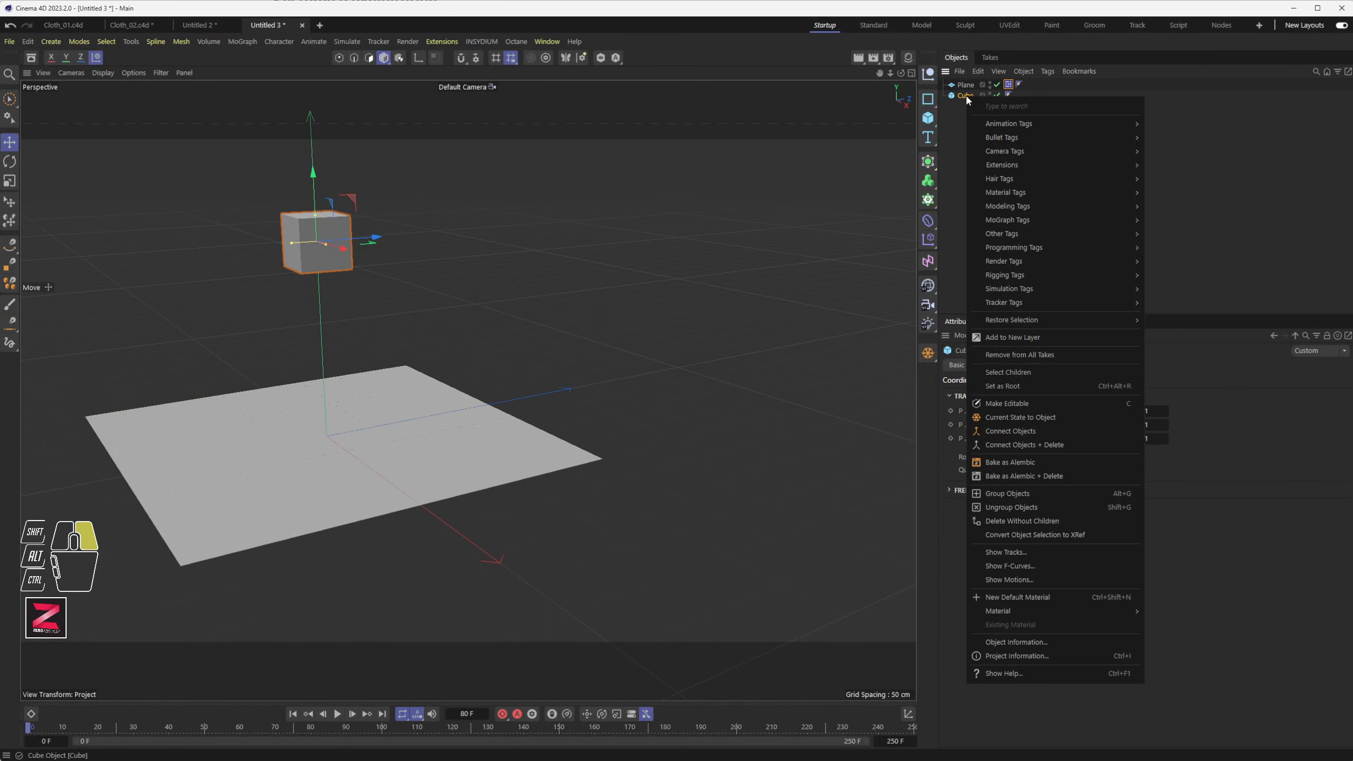
{"action": "mouse_move", "coordinate": [1032, 137]}
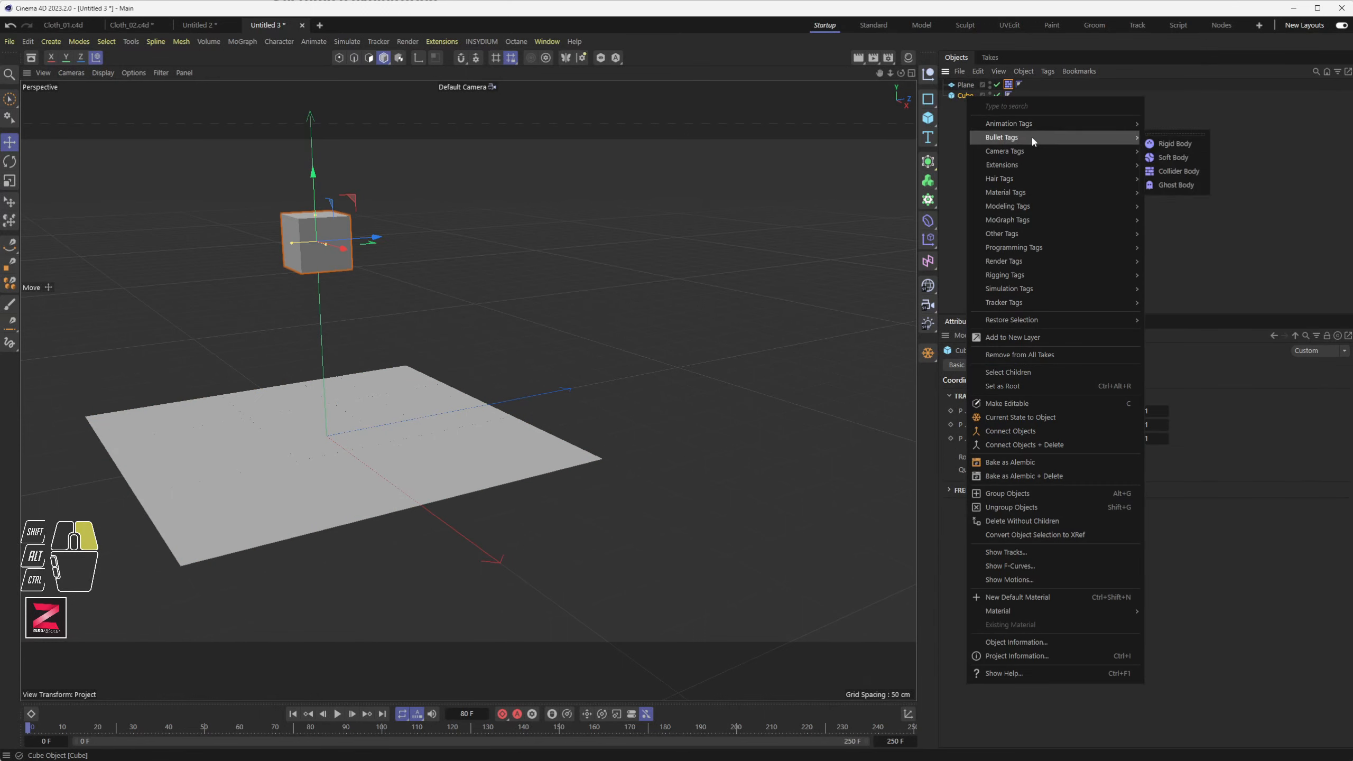
{"action": "left_click", "coordinate": [1176, 144]}
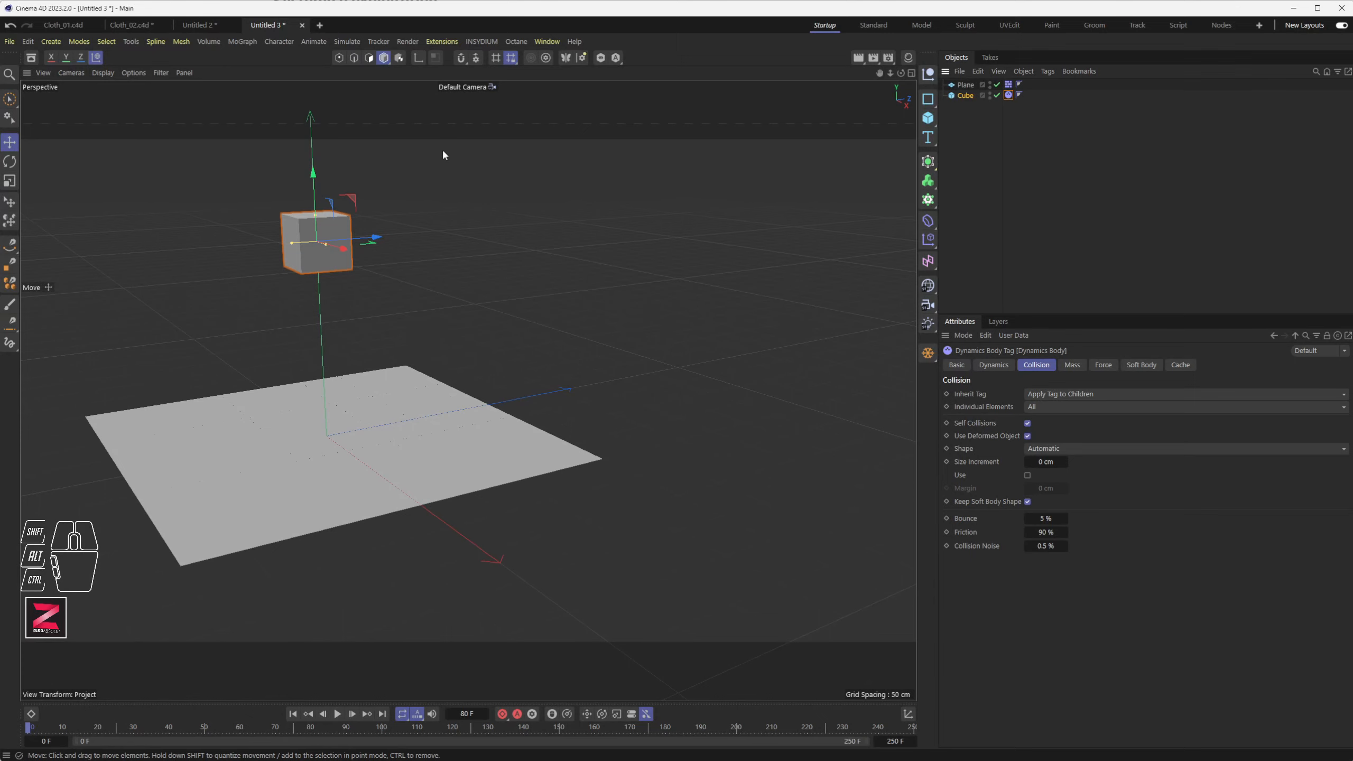
- Examine the gravity in the project's general Bullet settings and look through the available MoGraph effectors and simulation forces
{"action": "key", "text": "ctrl+d"}
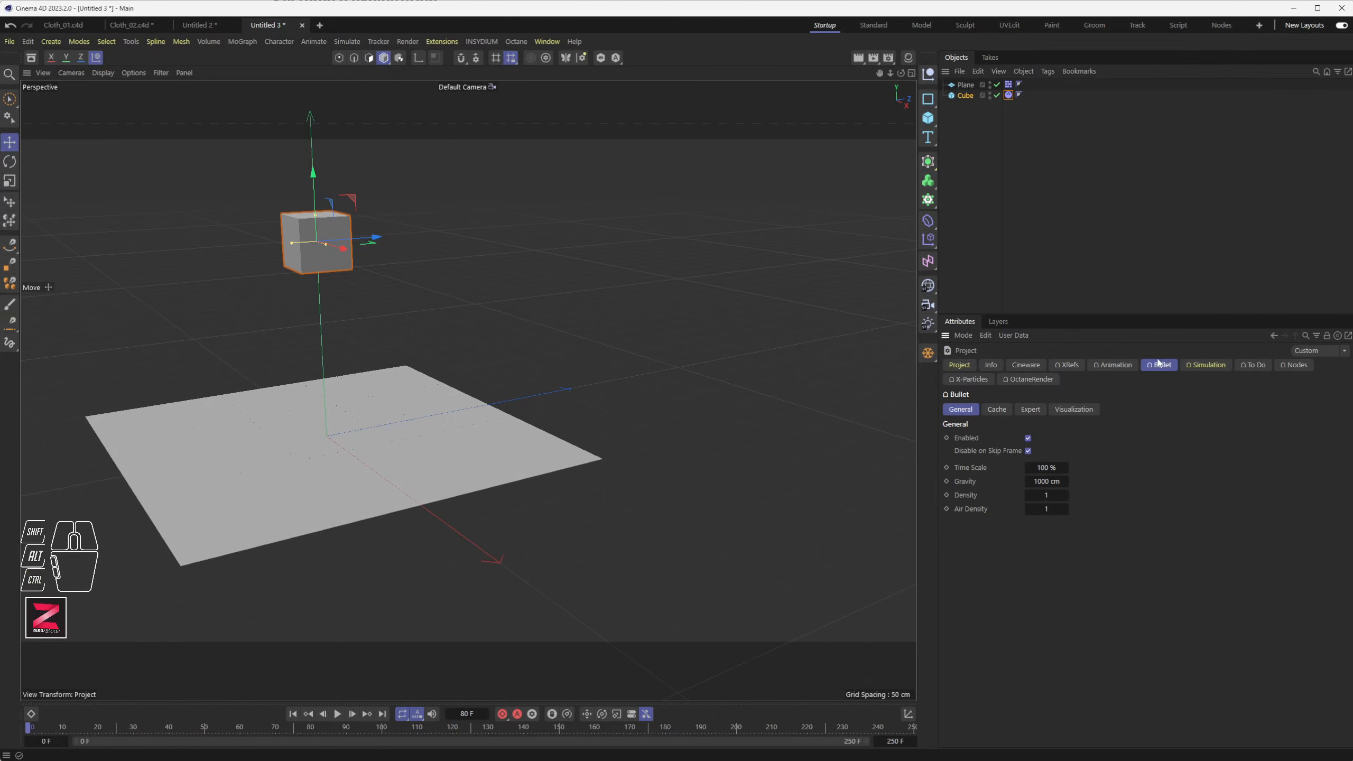
{"action": "left_click", "coordinate": [969, 408]}
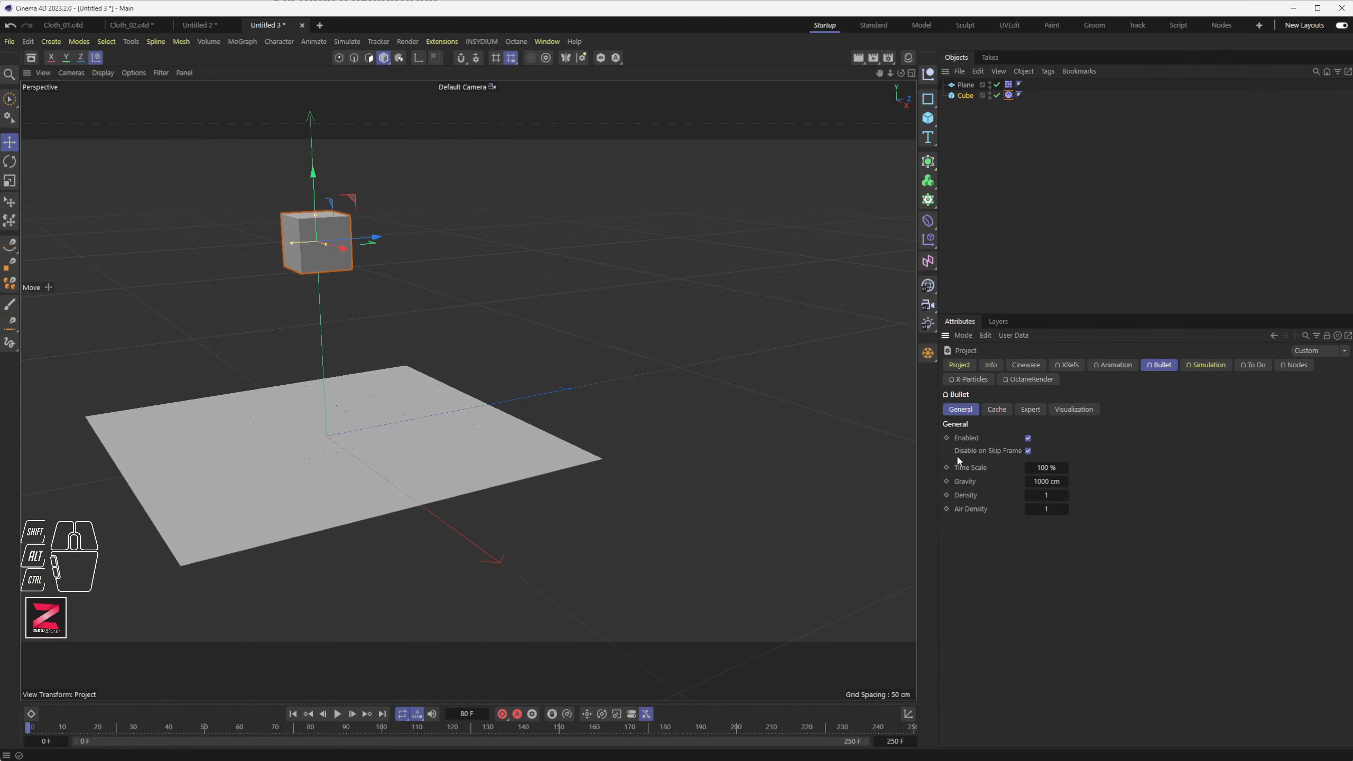
{"action": "left_click", "coordinate": [1031, 481]}
{"action": "left_click", "coordinate": [243, 43]}
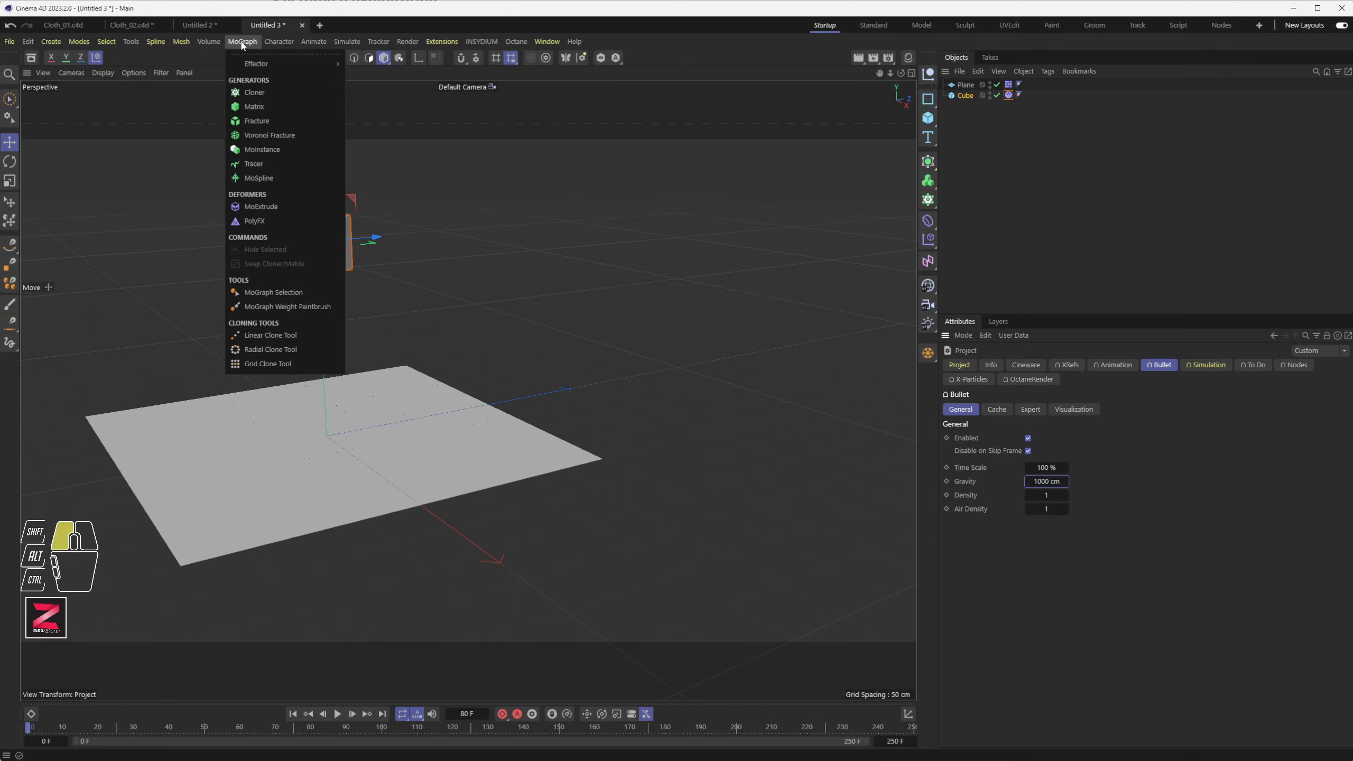
{"action": "mouse_move", "coordinate": [252, 66]}
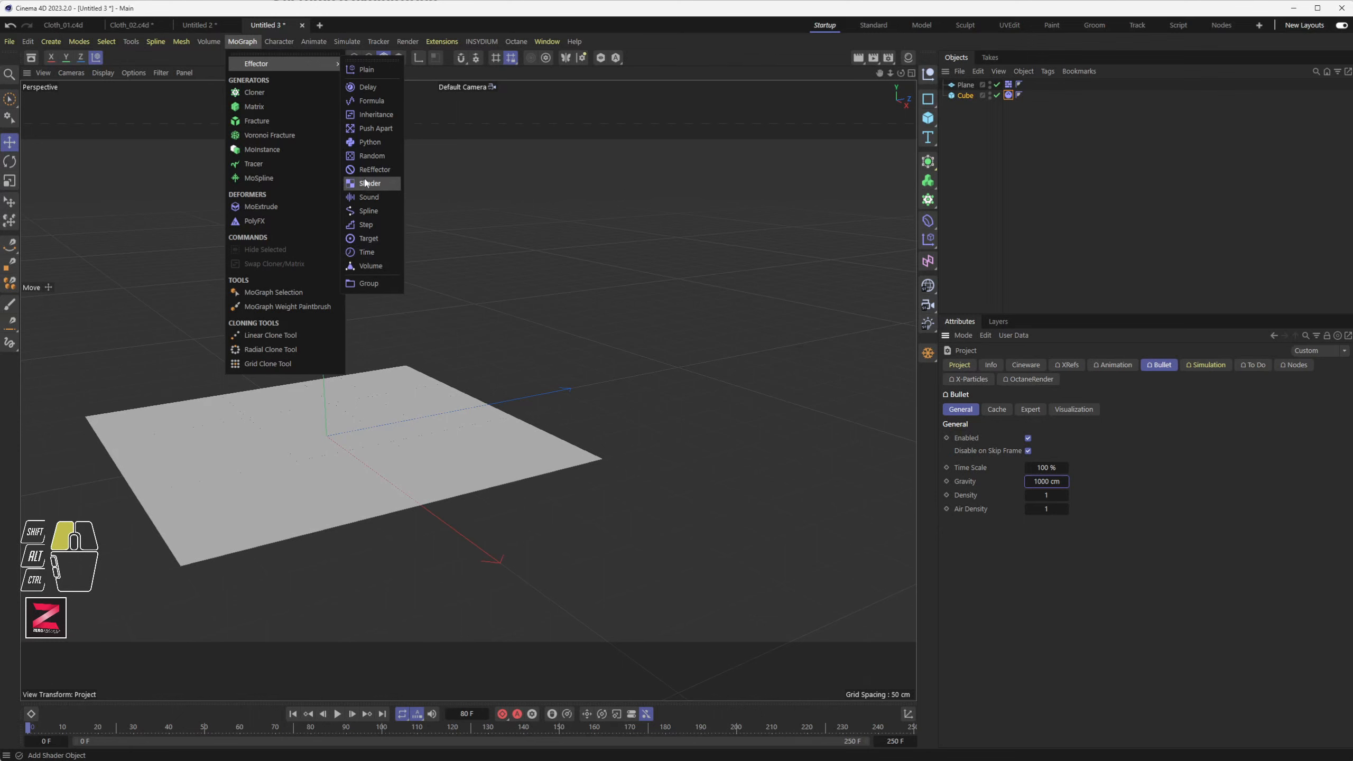
{"action": "mouse_move", "coordinate": [355, 42]}
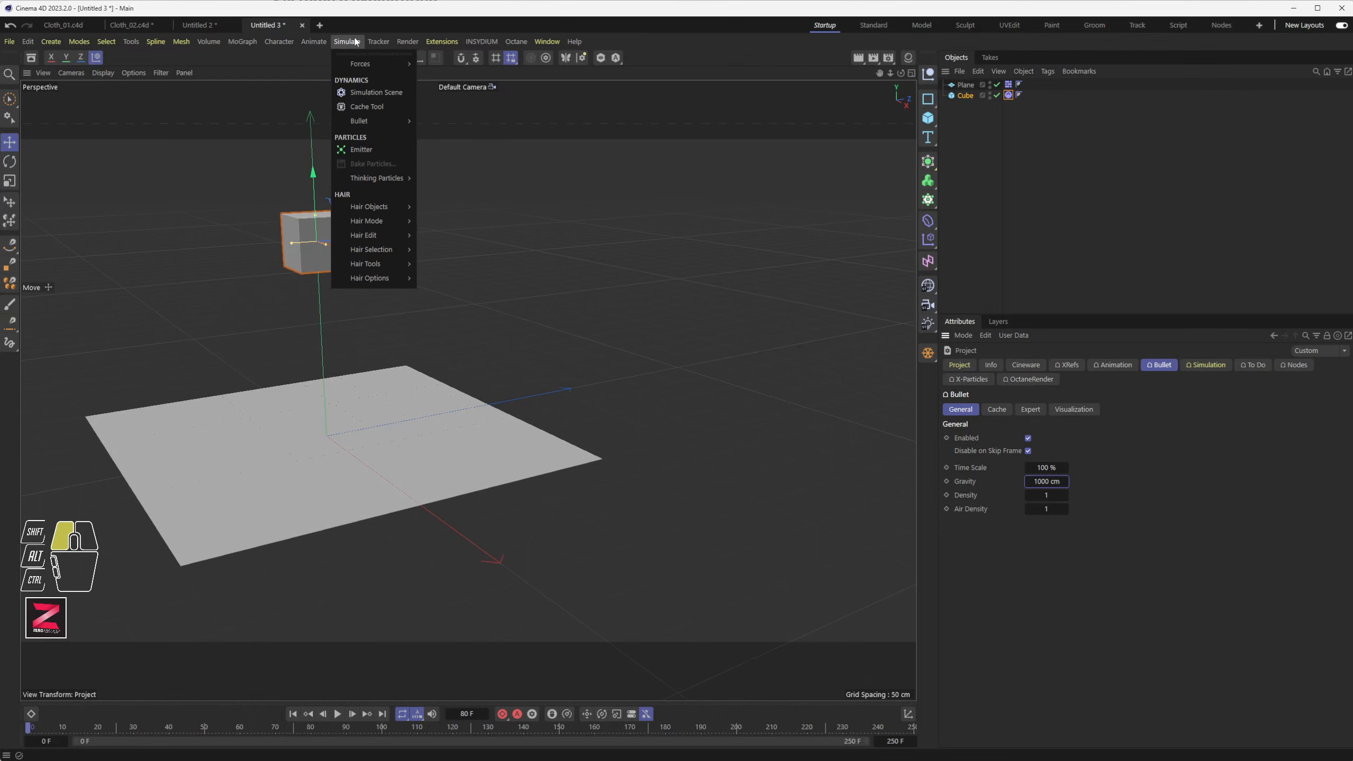
{"action": "mouse_move", "coordinate": [374, 64]}
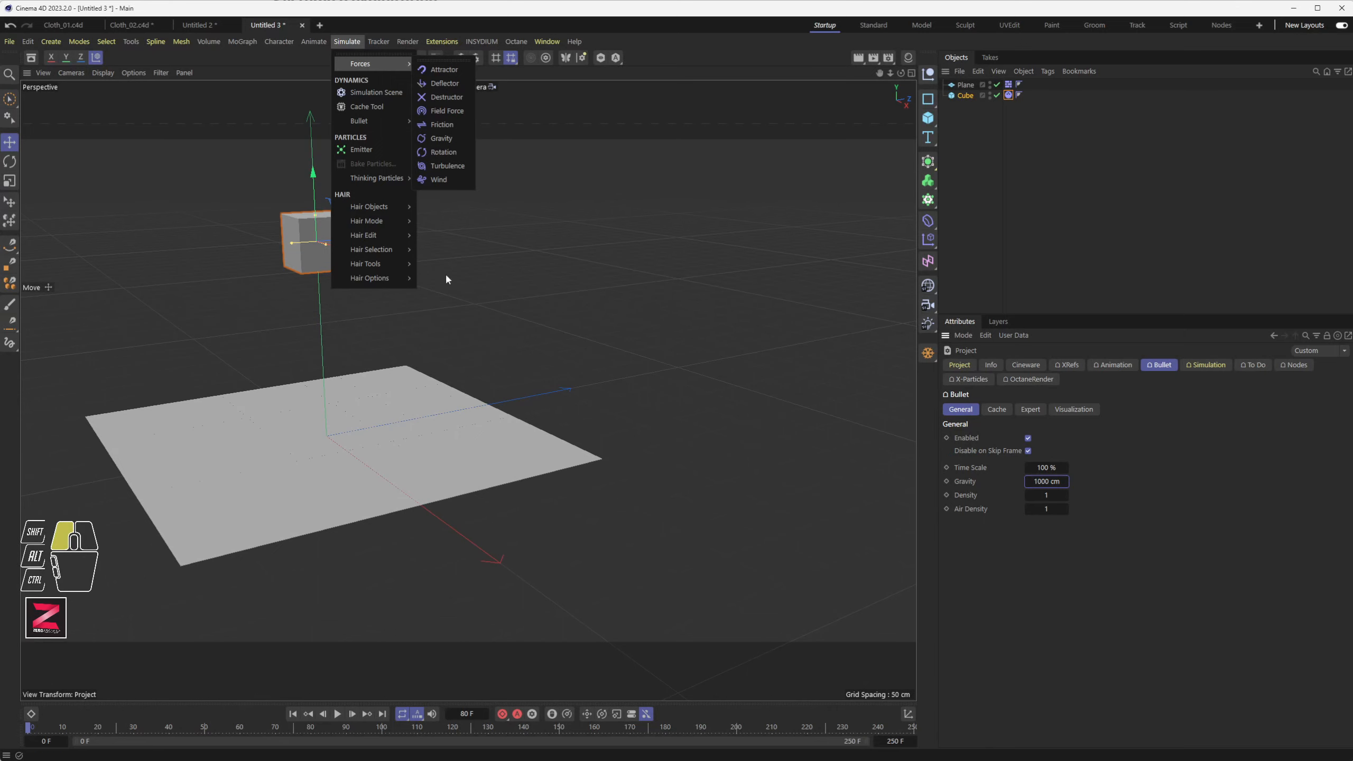
{"action": "left_click", "coordinate": [509, 286]}
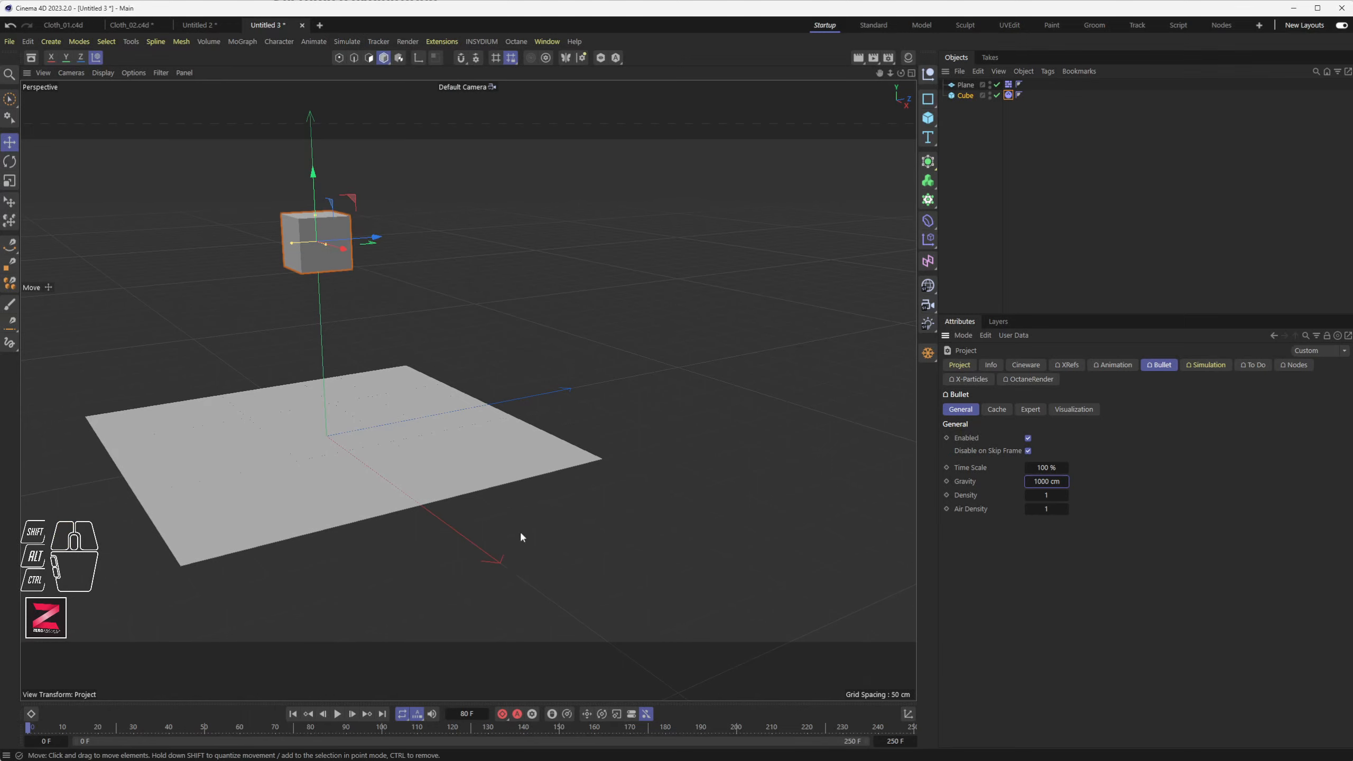
- Play the Bullet simulation from the first frame and stop it once the cube has landed on the plane
{"action": "left_click", "coordinate": [292, 714]}
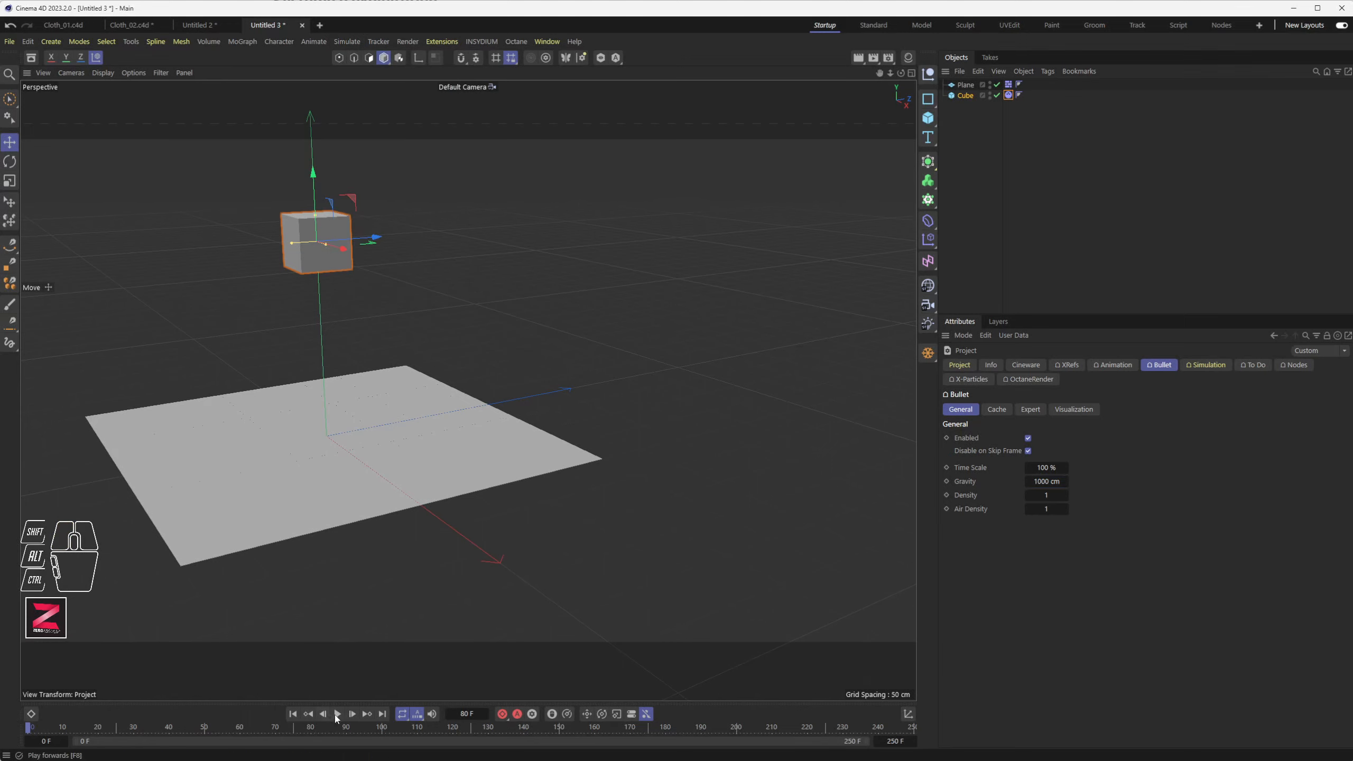
{"action": "left_click", "coordinate": [337, 714]}
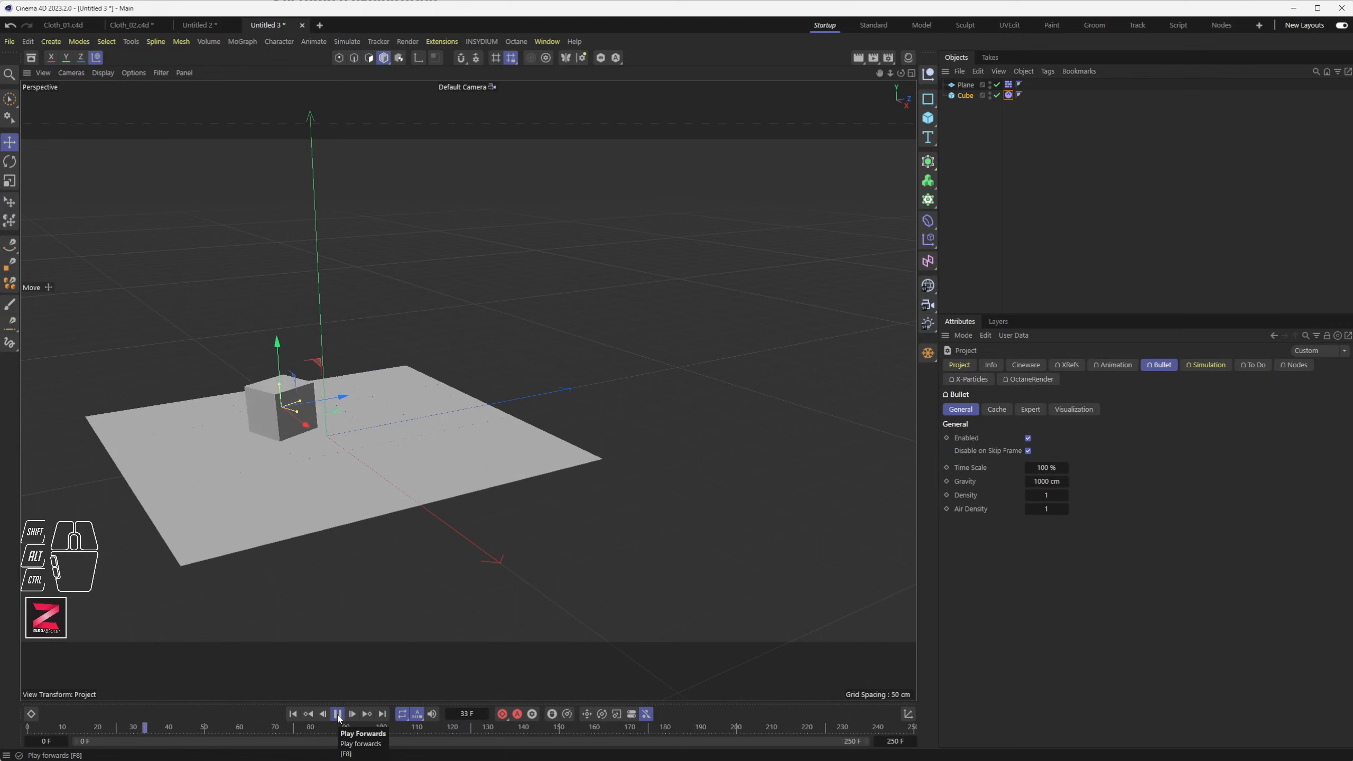
{"action": "left_click", "coordinate": [337, 714]}
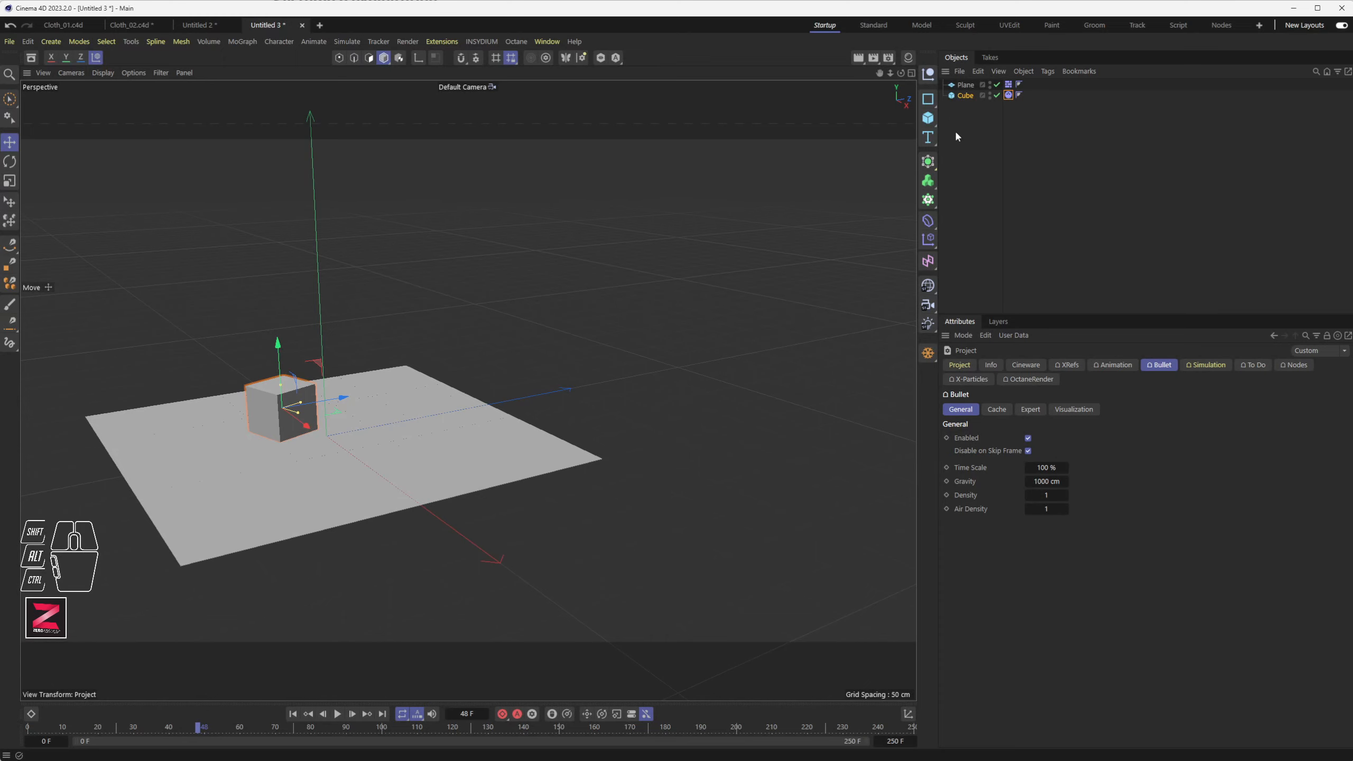
- Review the project's Simulation scene settings and the Pyro settings
{"action": "left_click", "coordinate": [1199, 369]}
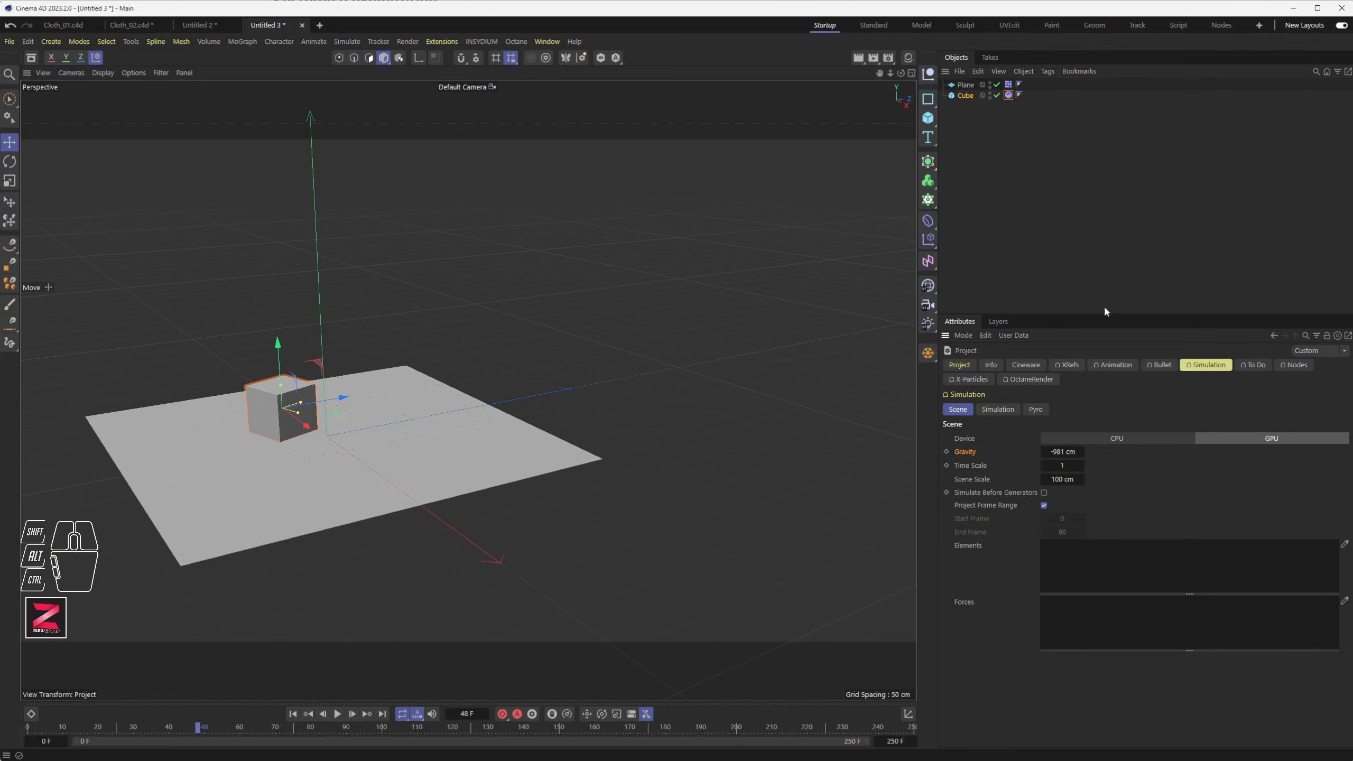
{"action": "left_click", "coordinate": [1037, 410]}
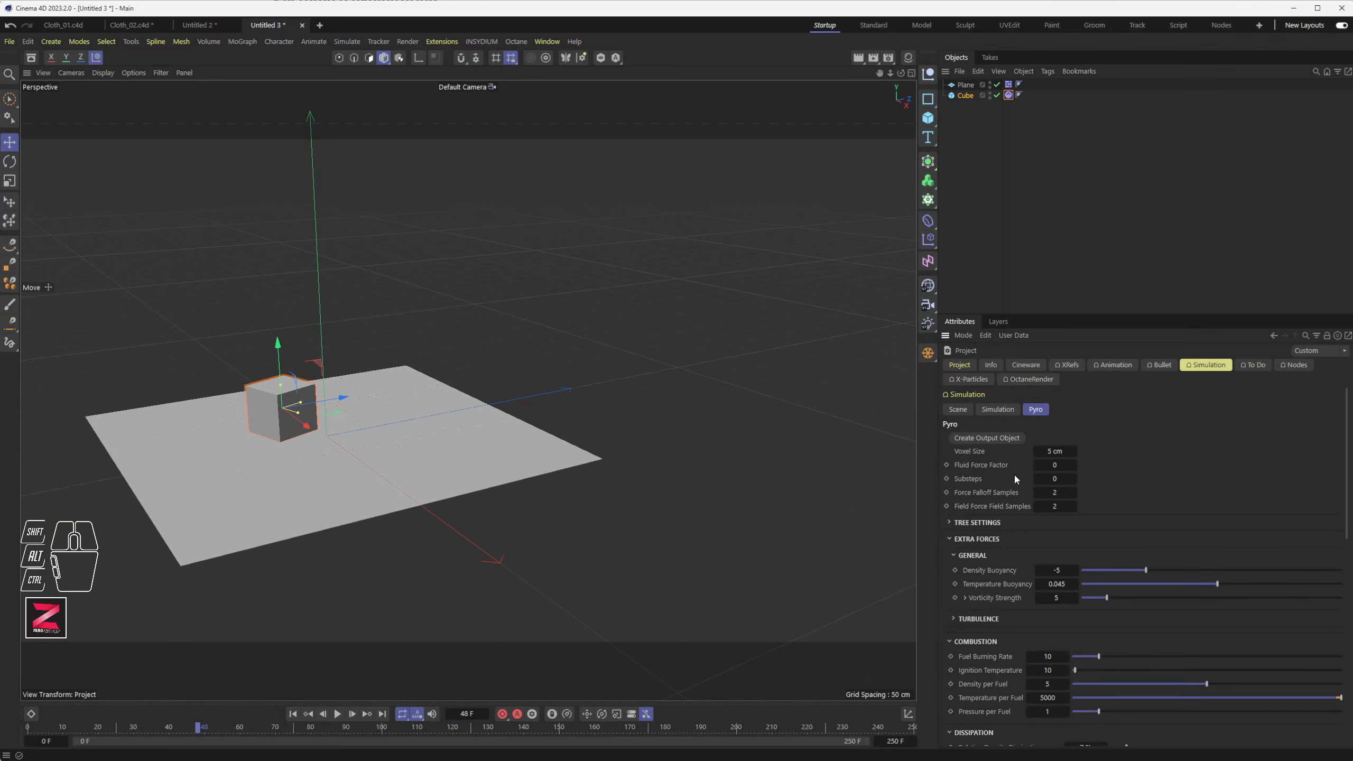
{"action": "scroll", "coordinate": [1014, 480], "scroll_direction": "down", "scroll_amount": 5}
{"action": "scroll", "coordinate": [1015, 529], "scroll_direction": "up", "scroll_amount": 5}
- Duplicate the plane and the cube together below the originals in the object list
{"action": "left_click", "coordinate": [974, 121]}
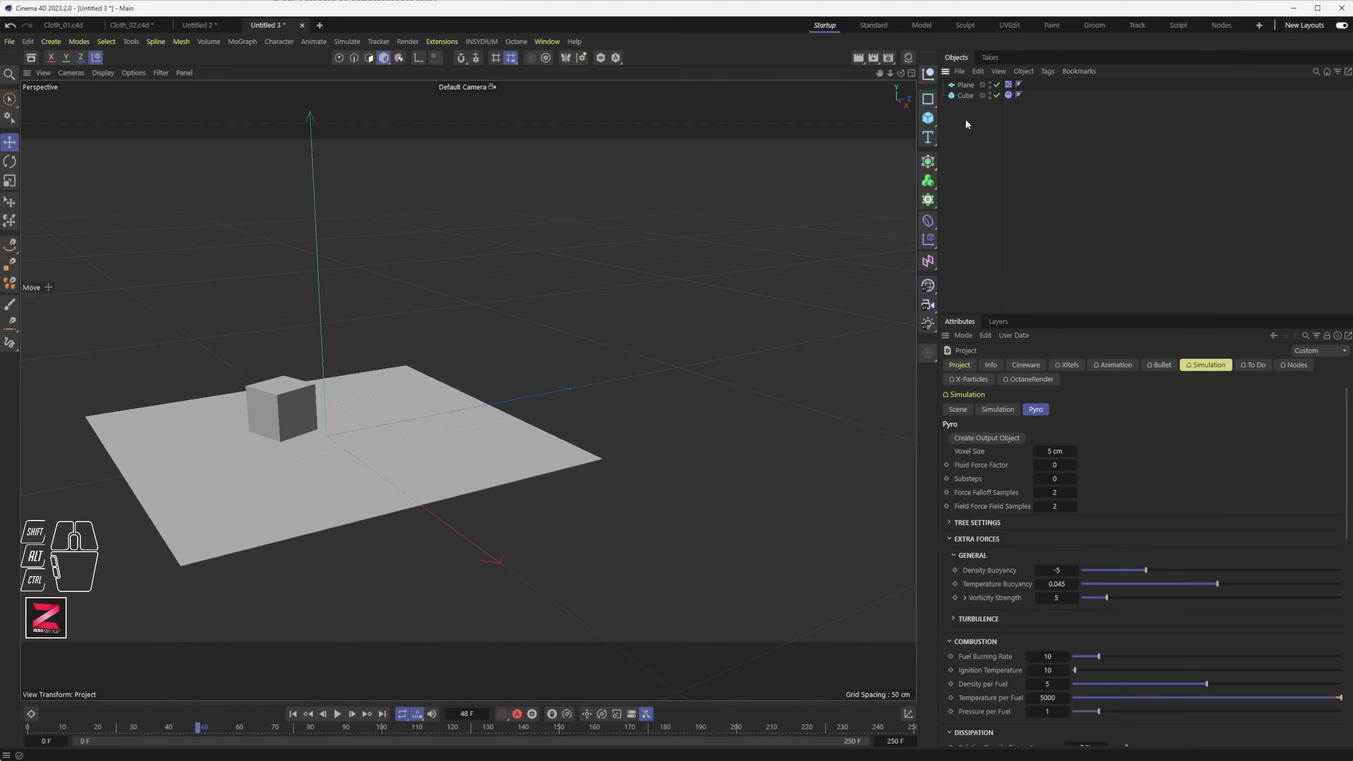
{"action": "left_click", "coordinate": [965, 85]}
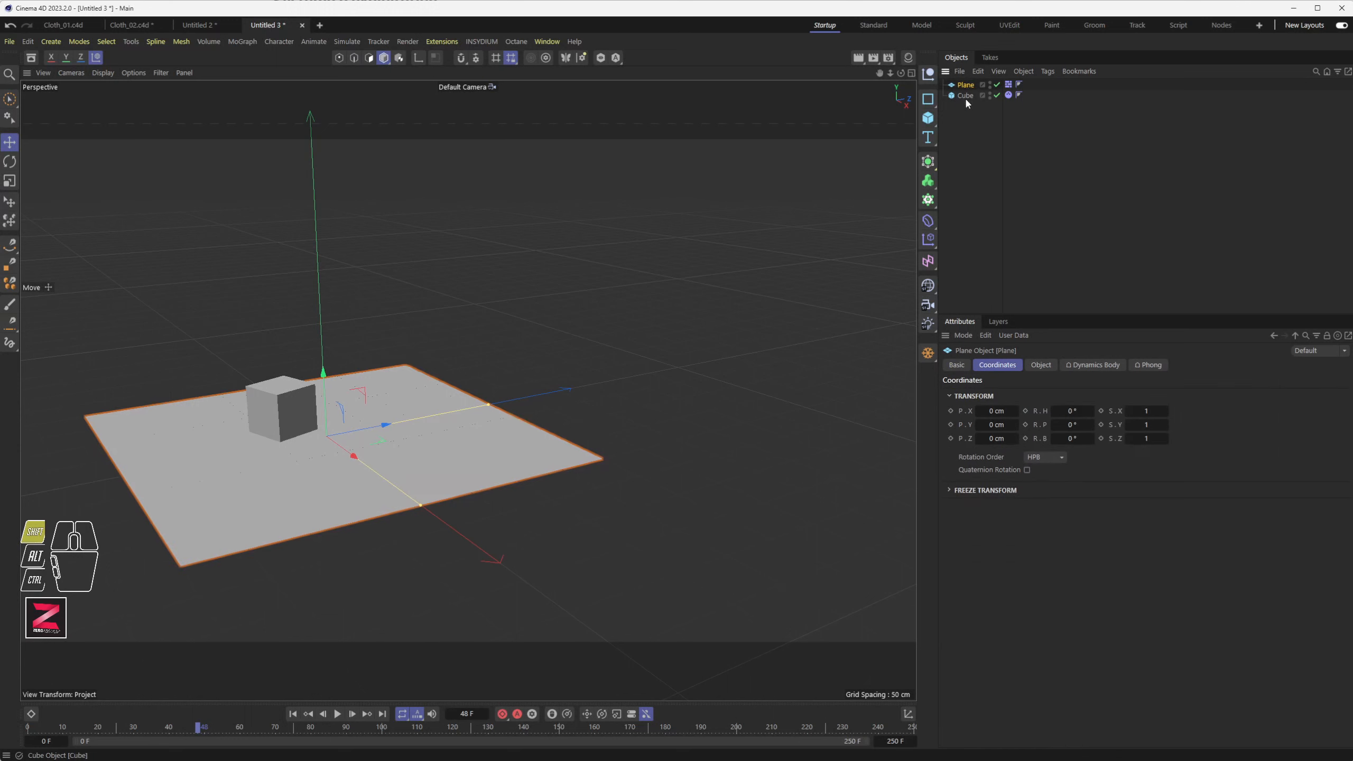
{"action": "left_click", "coordinate": [964, 96], "text": "shift"}
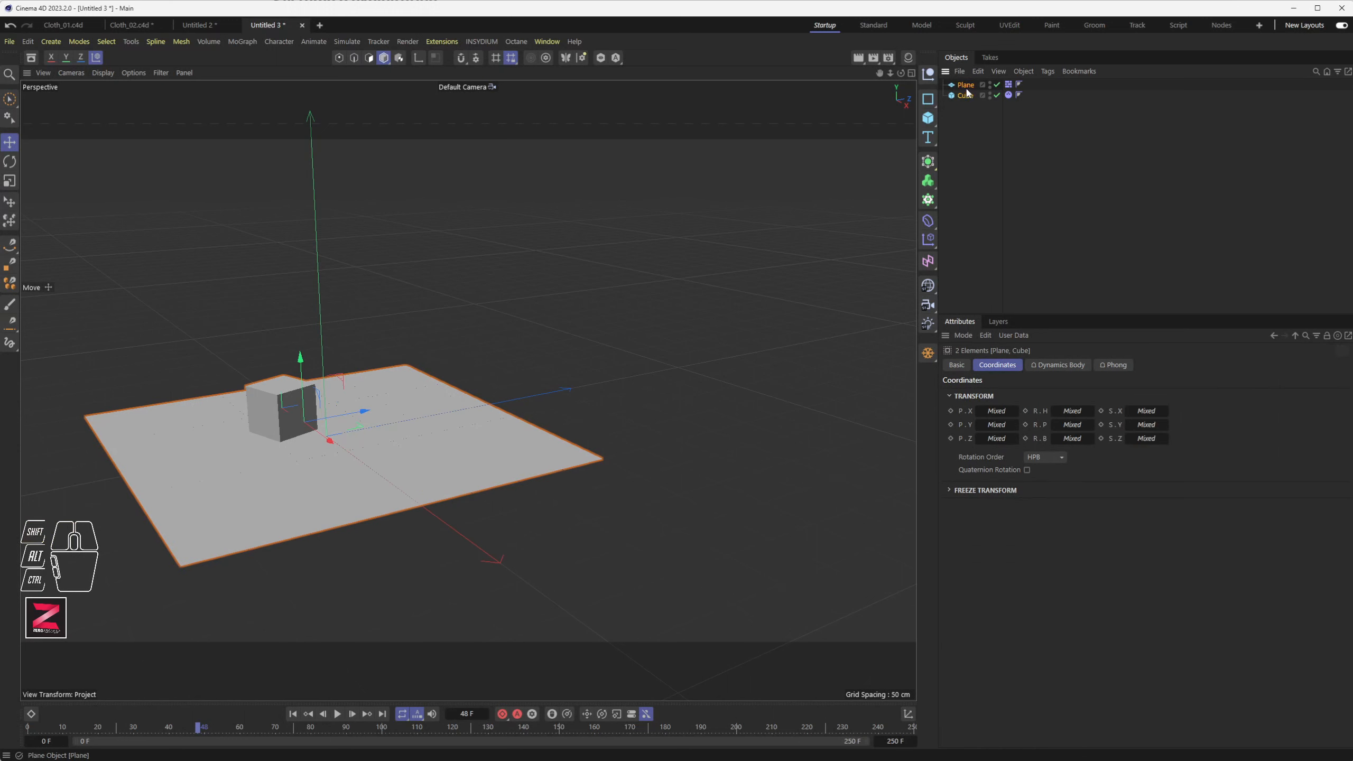
{"action": "left_click_drag", "start_coordinate": [970, 89], "coordinate": [978, 140], "text": "ctrl"}
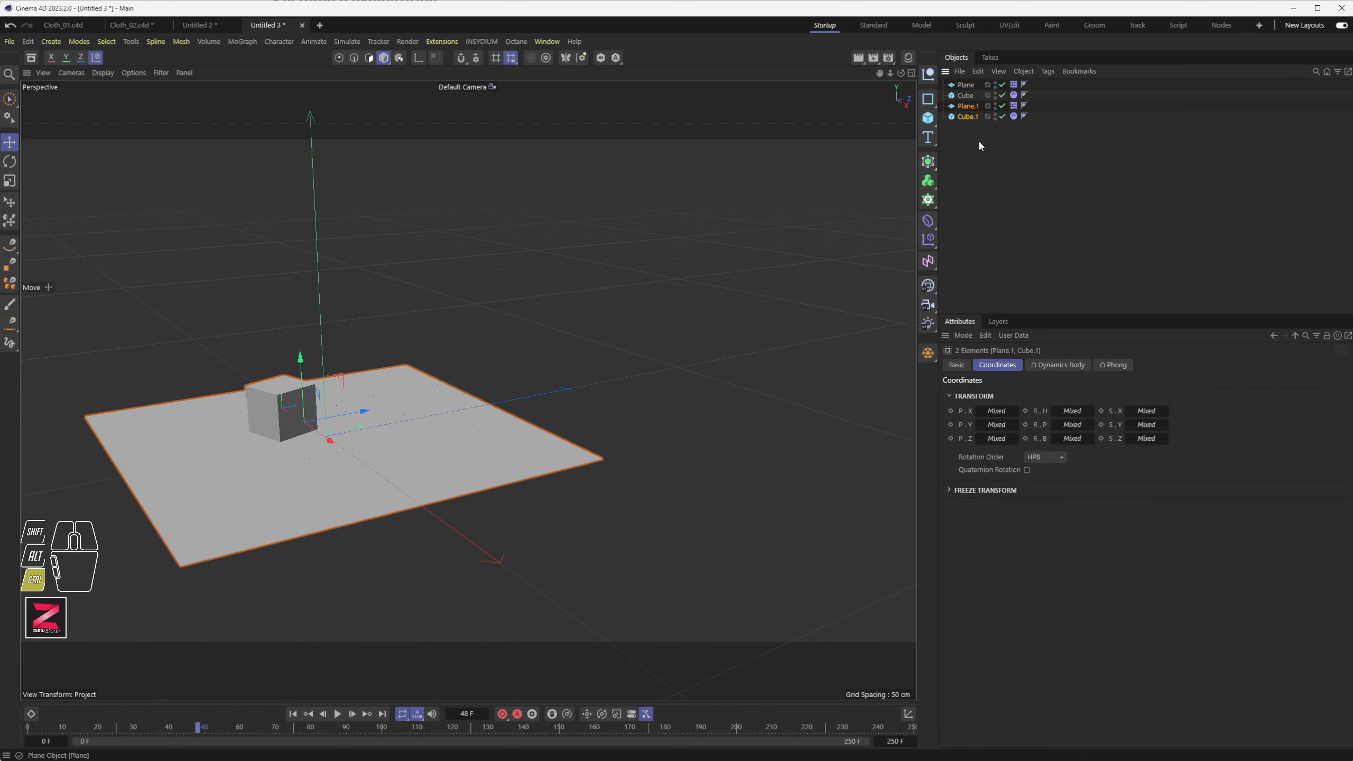
- Delete the Bullet dynamics tags from the duplicated plane and cube, and disable the original plane and cube
{"action": "left_click", "coordinate": [1014, 106]}
{"action": "left_click", "coordinate": [1010, 118], "text": "shift"}
{"action": "left_click", "coordinate": [1013, 116], "text": "shift"}
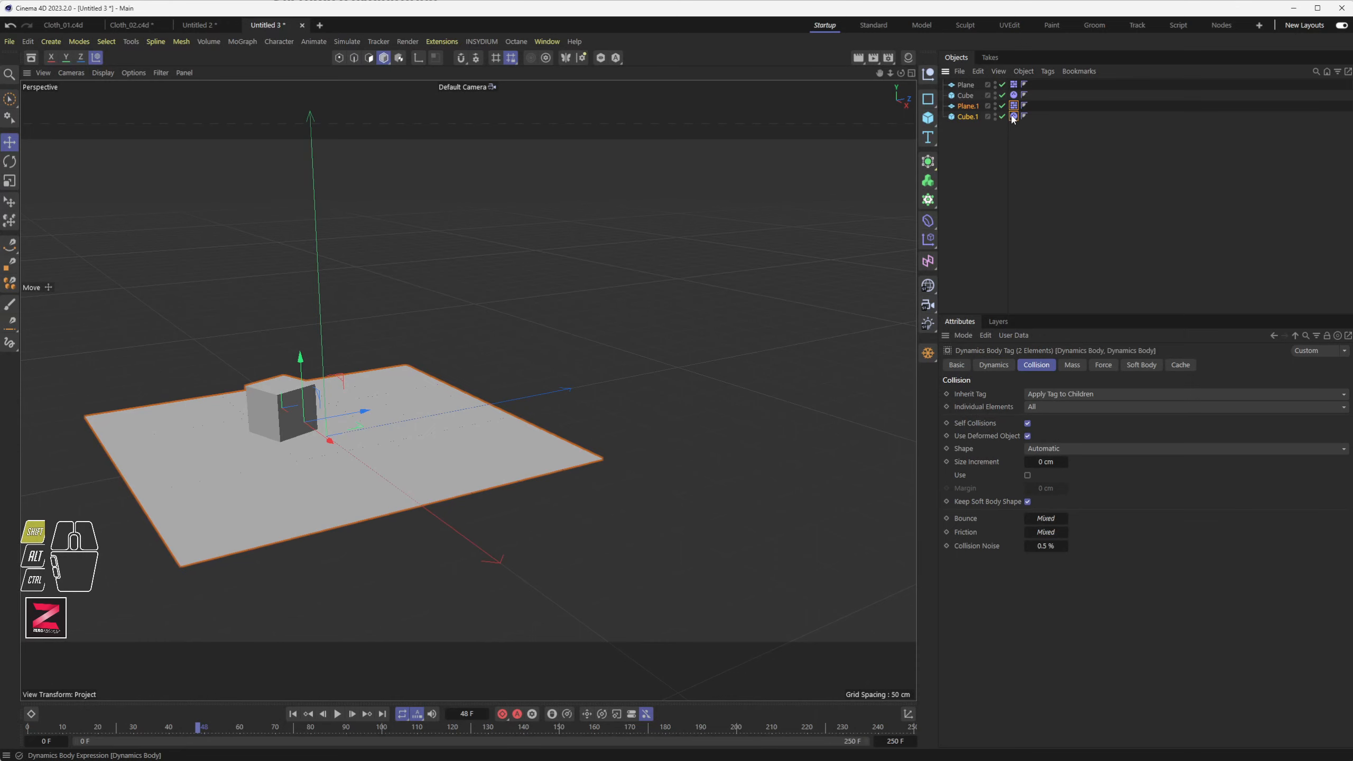
{"action": "key", "text": "Delete"}
{"action": "left_click_drag", "start_coordinate": [1003, 85], "coordinate": [1002, 96]}
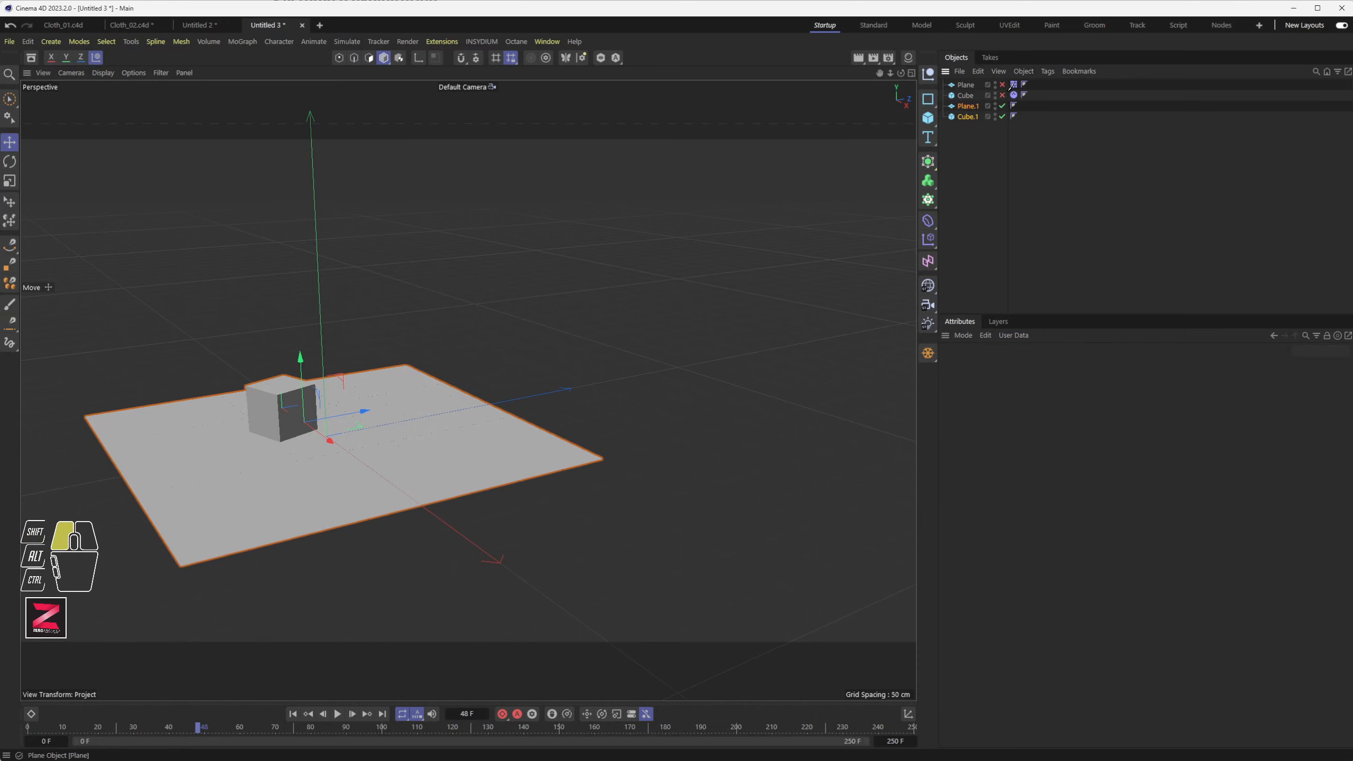
{"action": "left_click", "coordinate": [958, 152]}
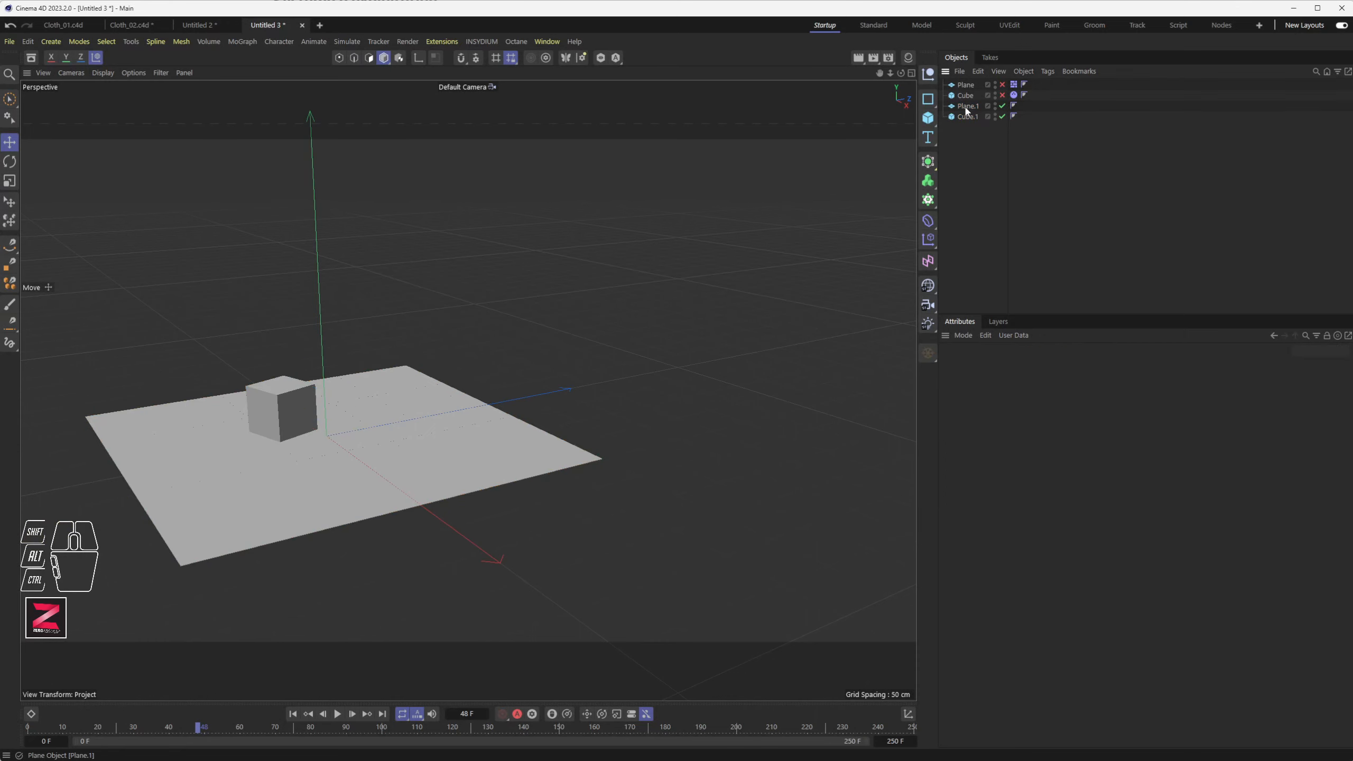
- Add a Collider simulation tag to the duplicated plane, Plane.1
{"action": "left_click", "coordinate": [968, 107]}
{"action": "right_click", "coordinate": [968, 110]}
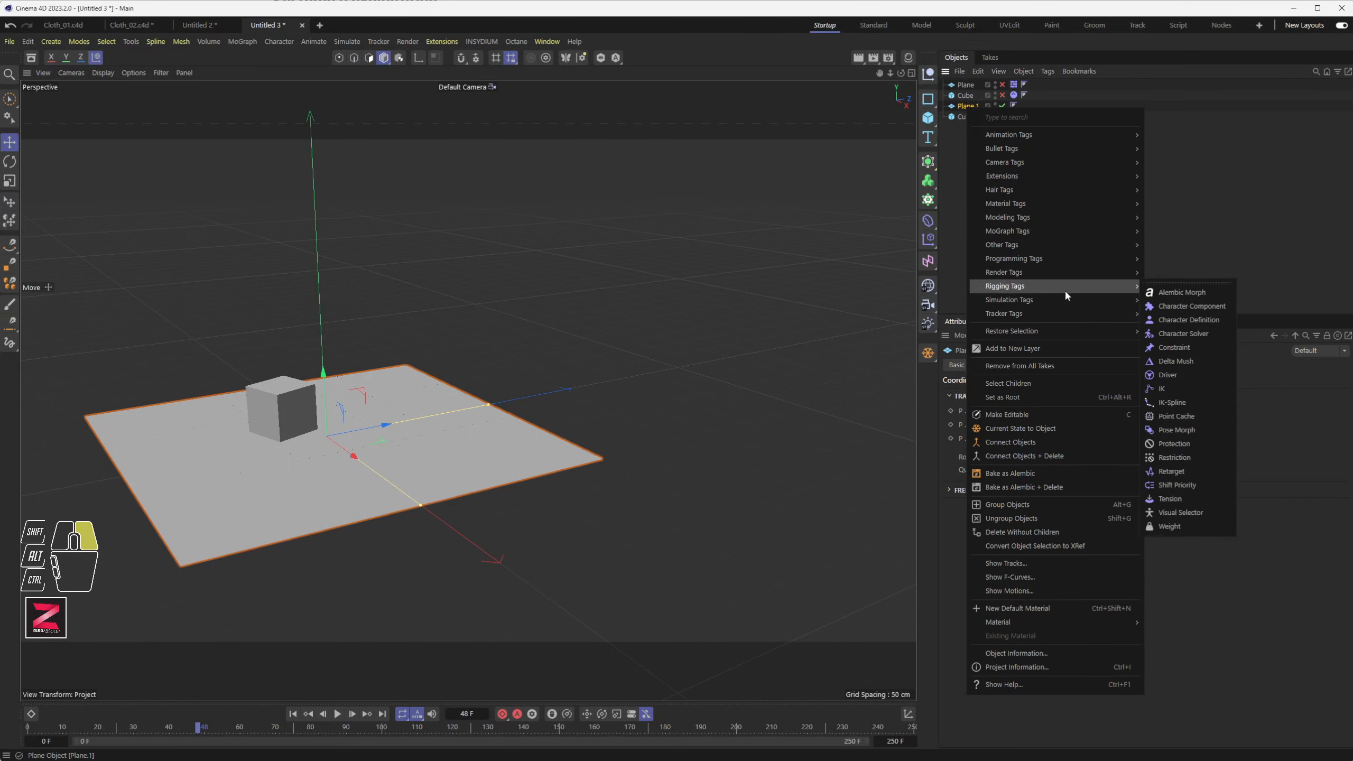
{"action": "mouse_move", "coordinate": [1066, 299]}
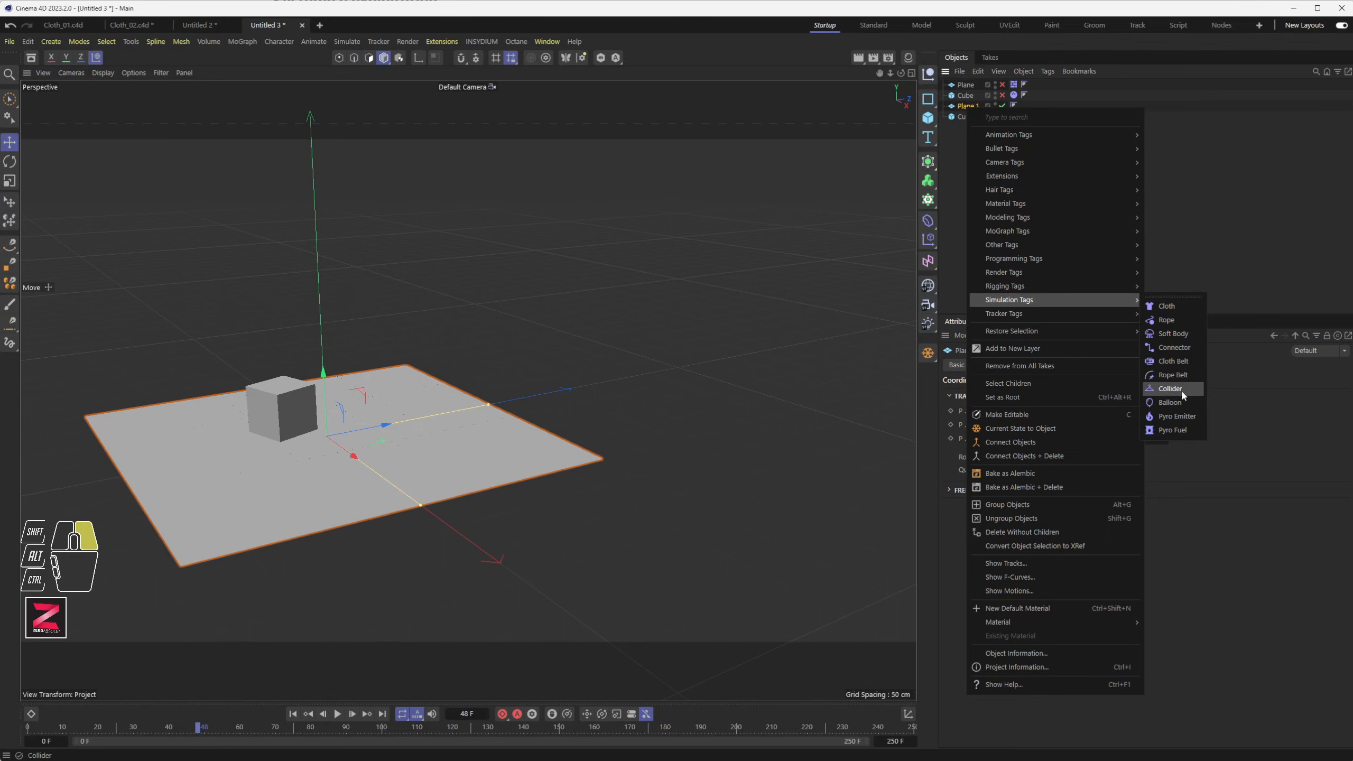
{"action": "mouse_move", "coordinate": [1044, 143]}
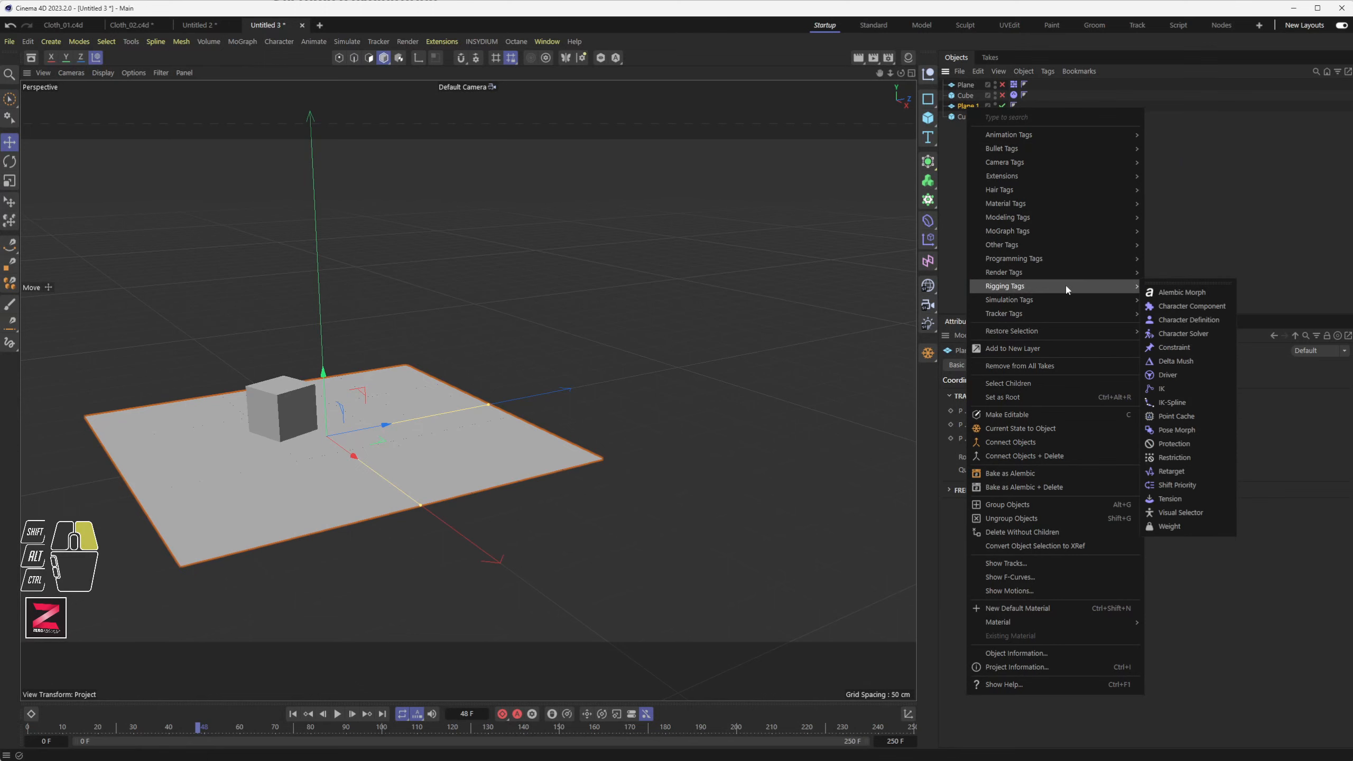
{"action": "mouse_move", "coordinate": [1078, 300]}
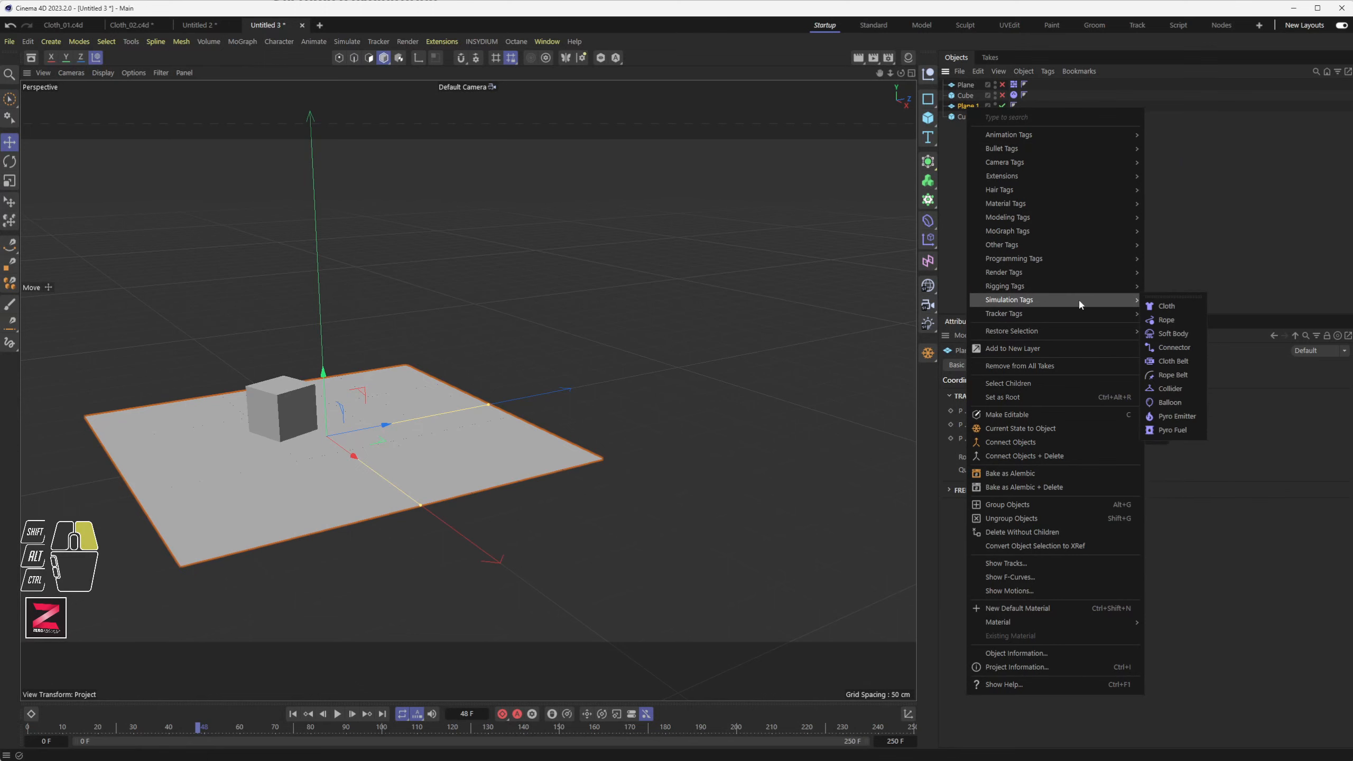
{"action": "left_click", "coordinate": [1170, 388]}
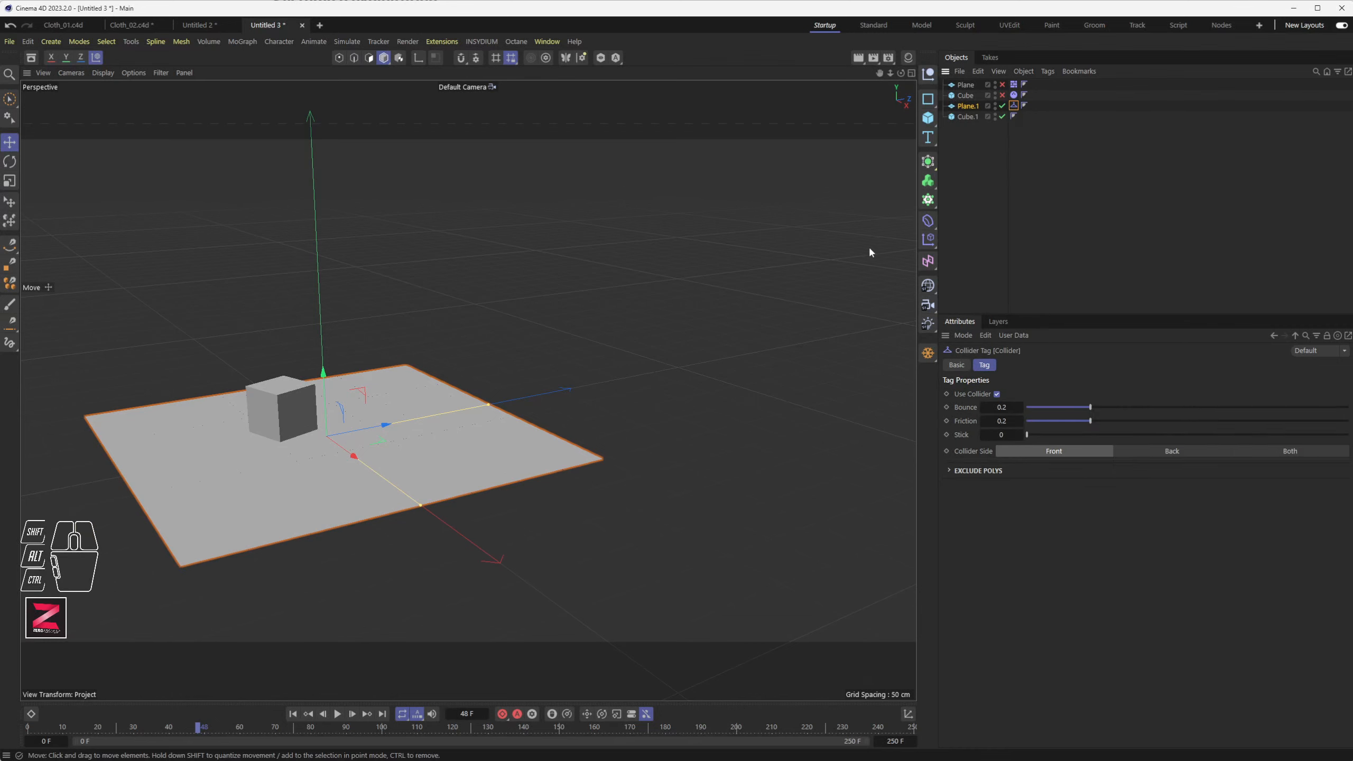
- Return to the first frame and raise the duplicated cube above the plane to a height of about 211 cm
{"action": "left_click", "coordinate": [971, 118]}
{"action": "right_click", "coordinate": [969, 118]}
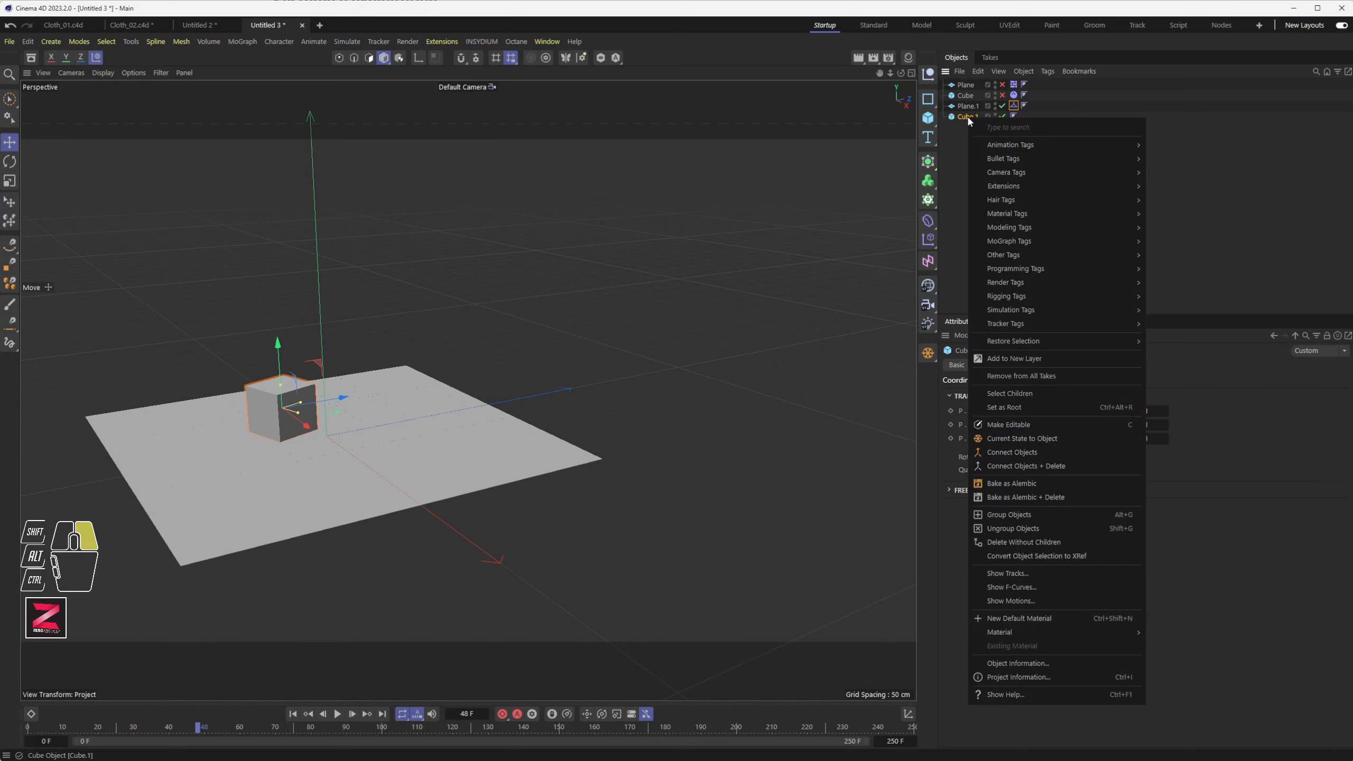
{"action": "left_click", "coordinate": [293, 713]}
{"action": "left_click", "coordinate": [292, 714]}
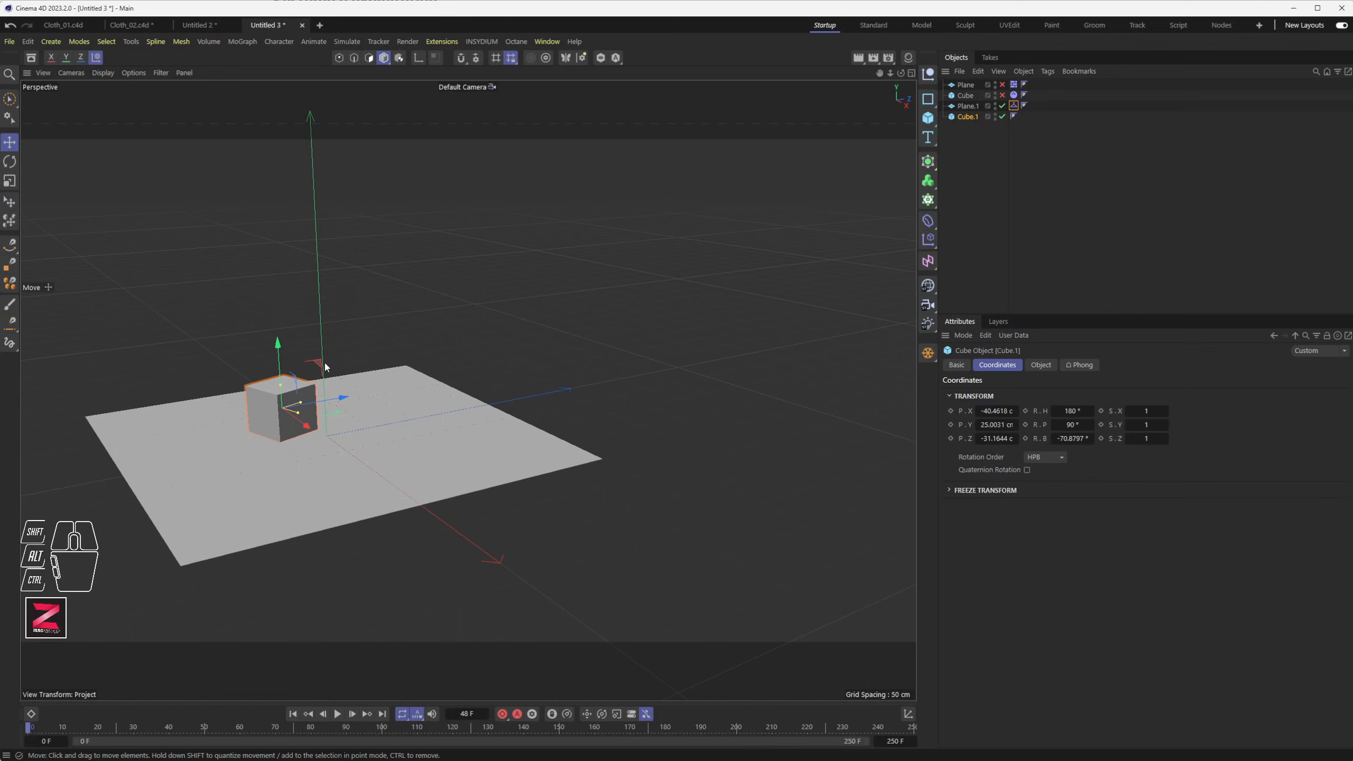
{"action": "left_click_drag", "start_coordinate": [322, 366], "coordinate": [362, 218]}
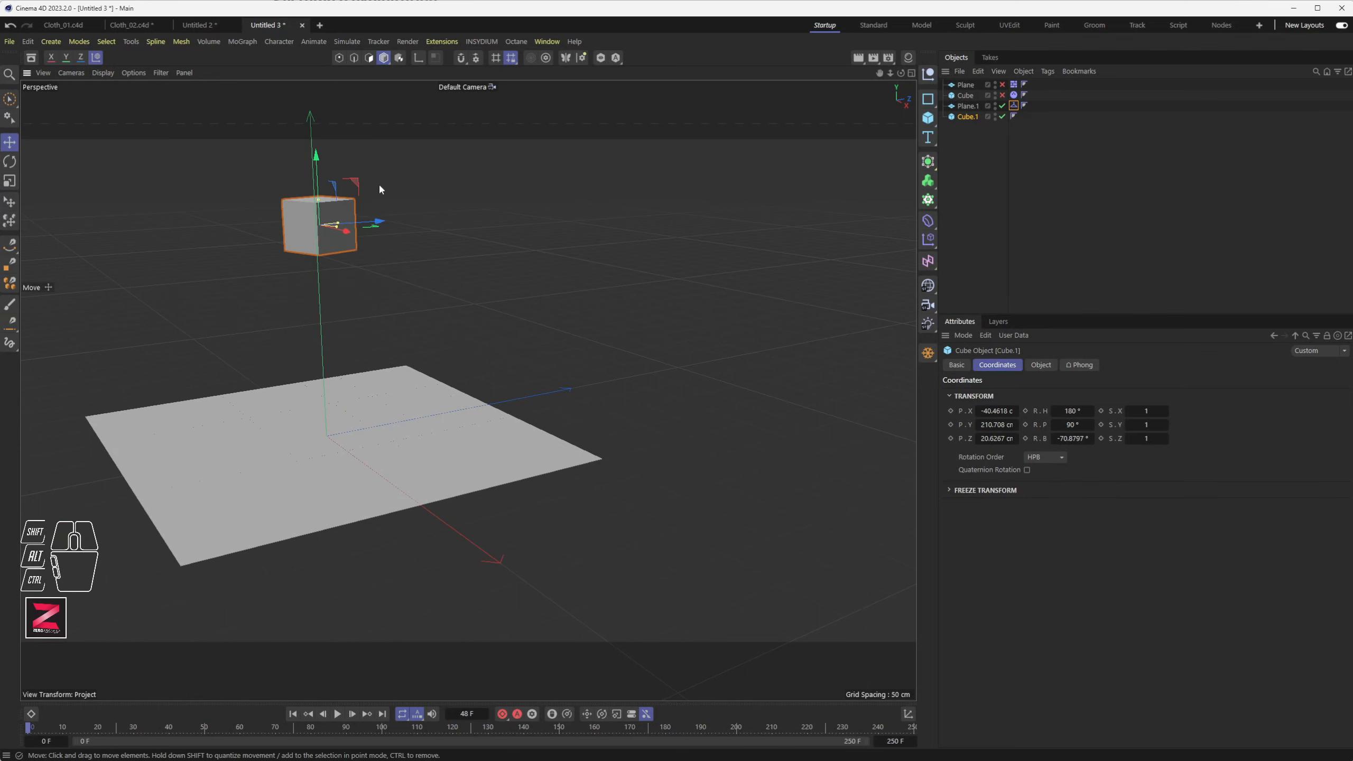
- Add a Soft Body simulation tag to the duplicated cube, Cube.1
{"action": "right_click", "coordinate": [972, 116]}
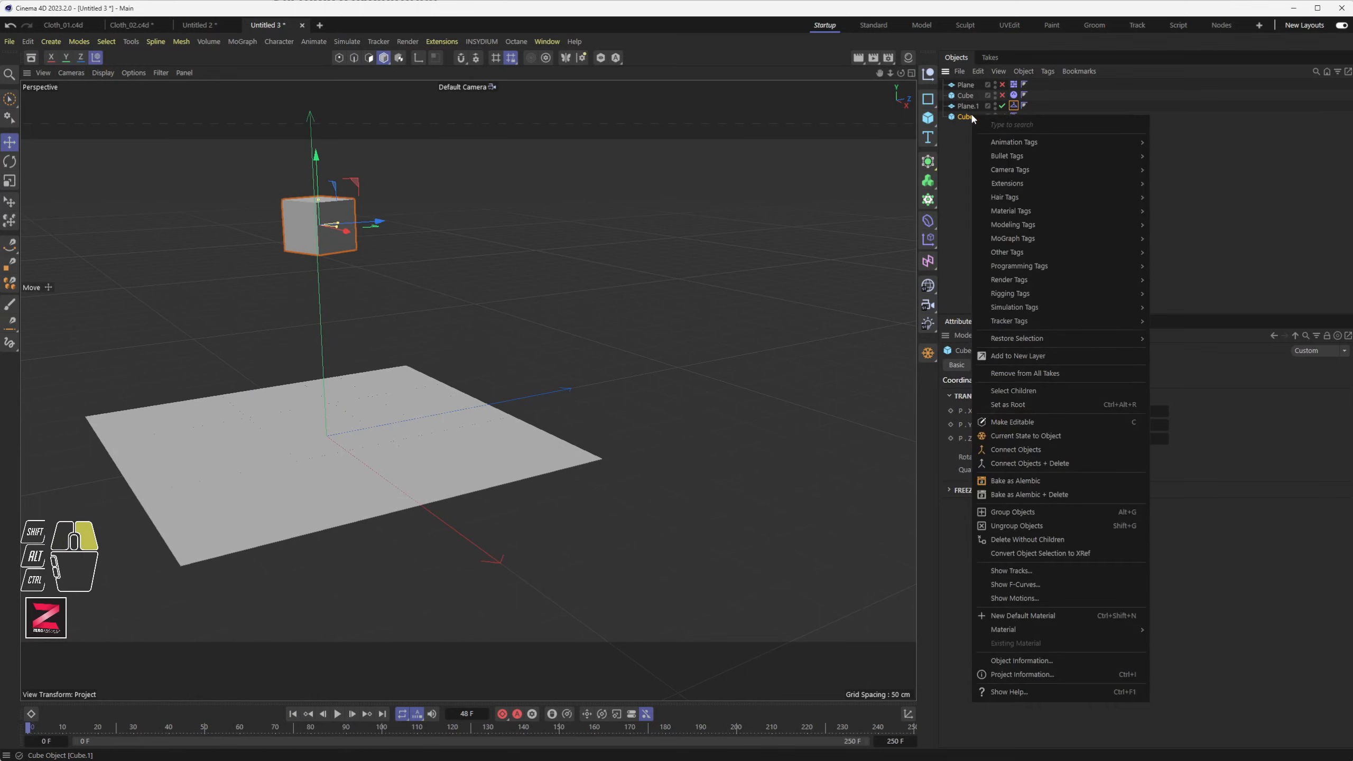
{"action": "mouse_move", "coordinate": [1049, 306]}
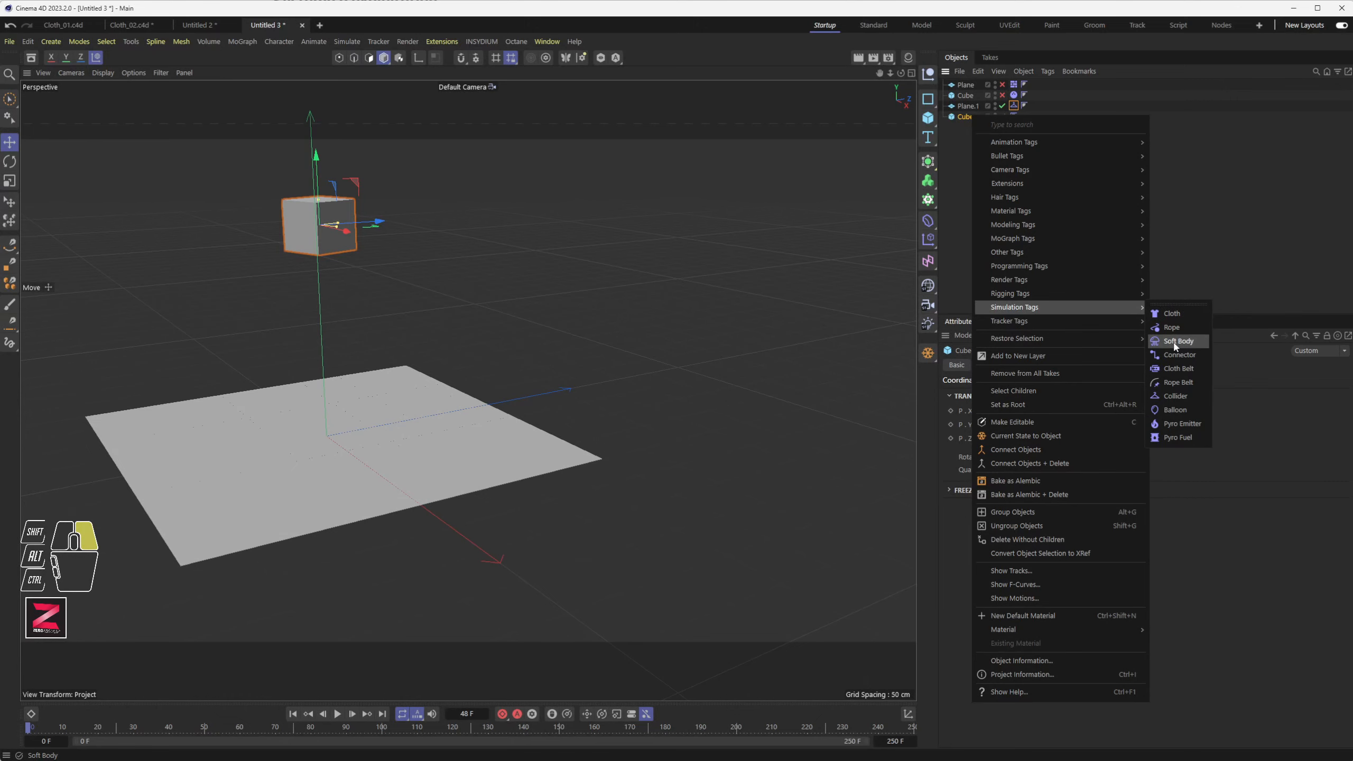
{"action": "mouse_move", "coordinate": [1070, 155]}
{"action": "left_click", "coordinate": [1179, 342]}
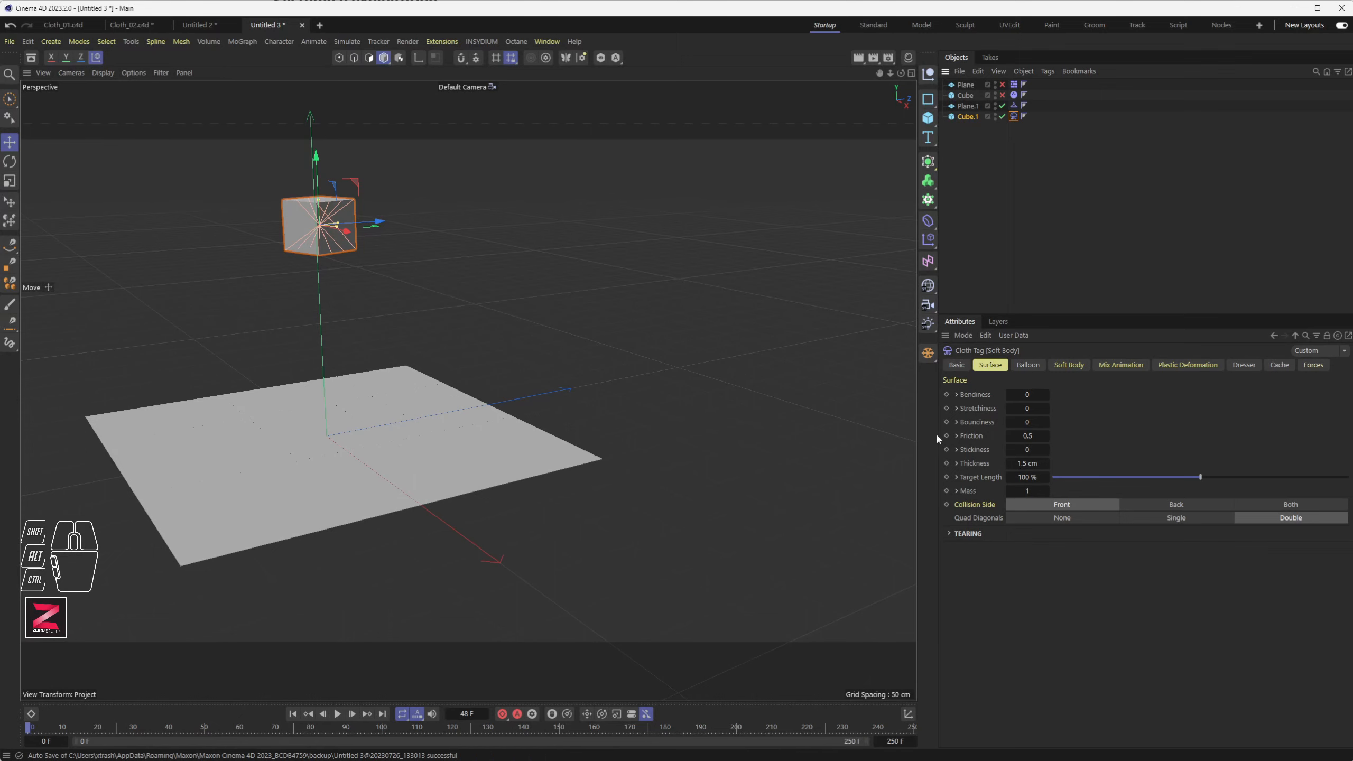
- Play the soft body simulation of the cube falling onto the plane and replay it from the start
{"action": "left_click", "coordinate": [339, 713]}
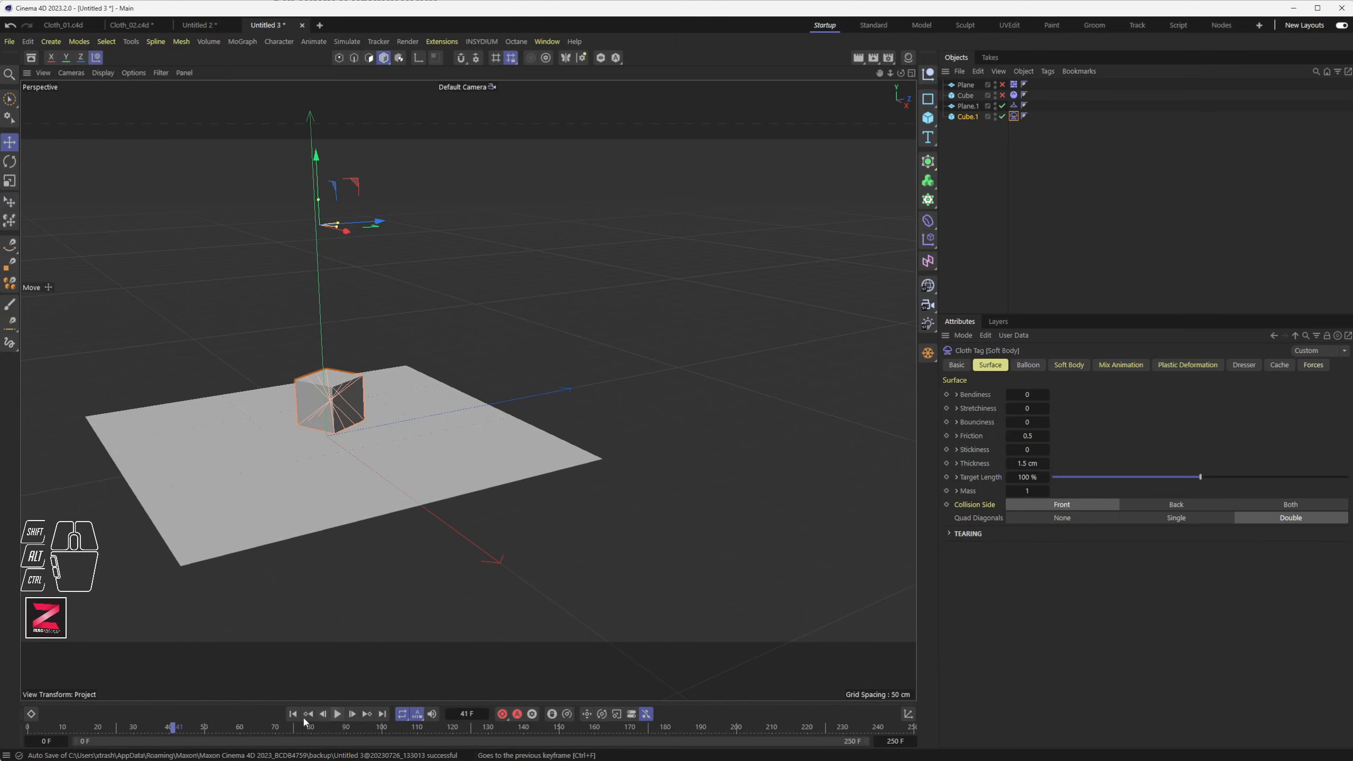
{"action": "left_click", "coordinate": [338, 714]}
{"action": "left_click", "coordinate": [338, 713]}
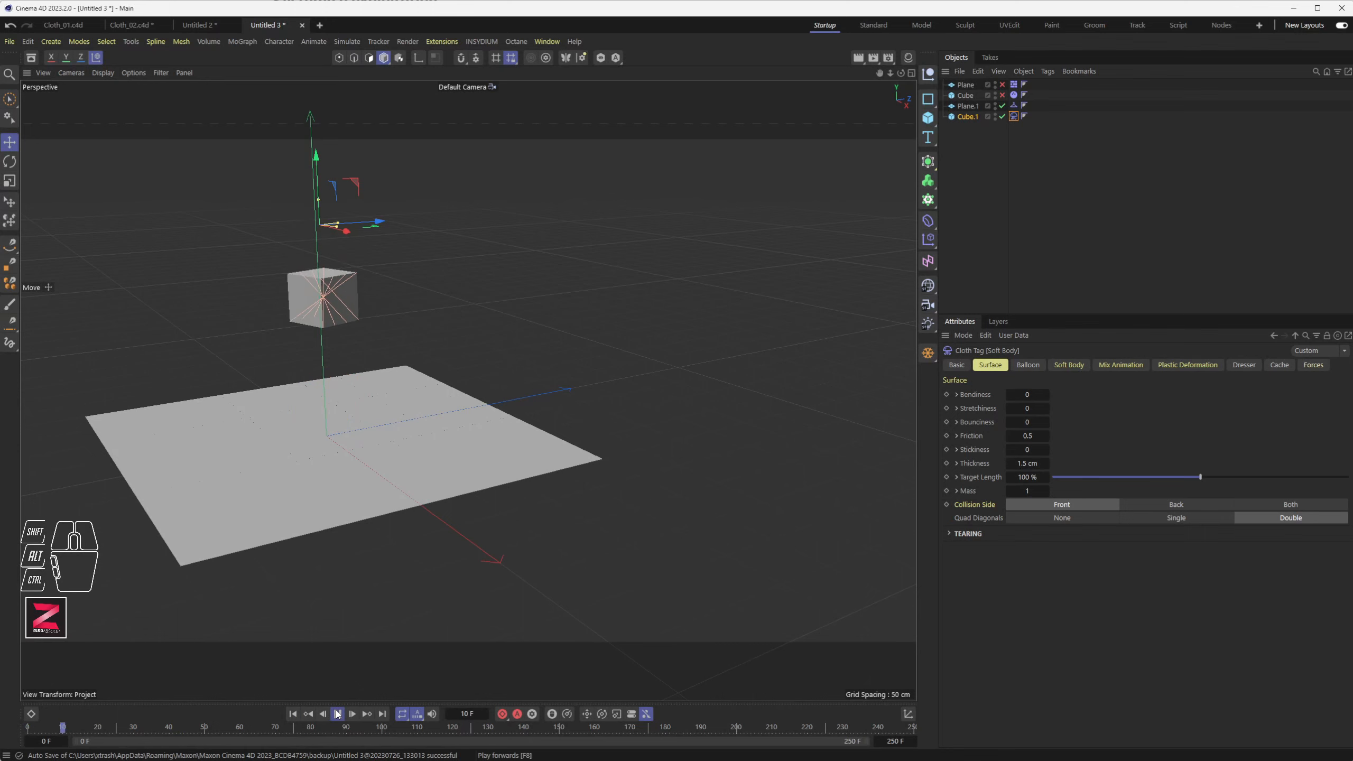
- Disable Plane.1 and Cube.1 and enable the original Plane and Cube that carry the Bullet tags
{"action": "left_click", "coordinate": [1002, 106]}
{"action": "left_click", "coordinate": [1002, 116]}
{"action": "left_click", "coordinate": [1002, 94]}
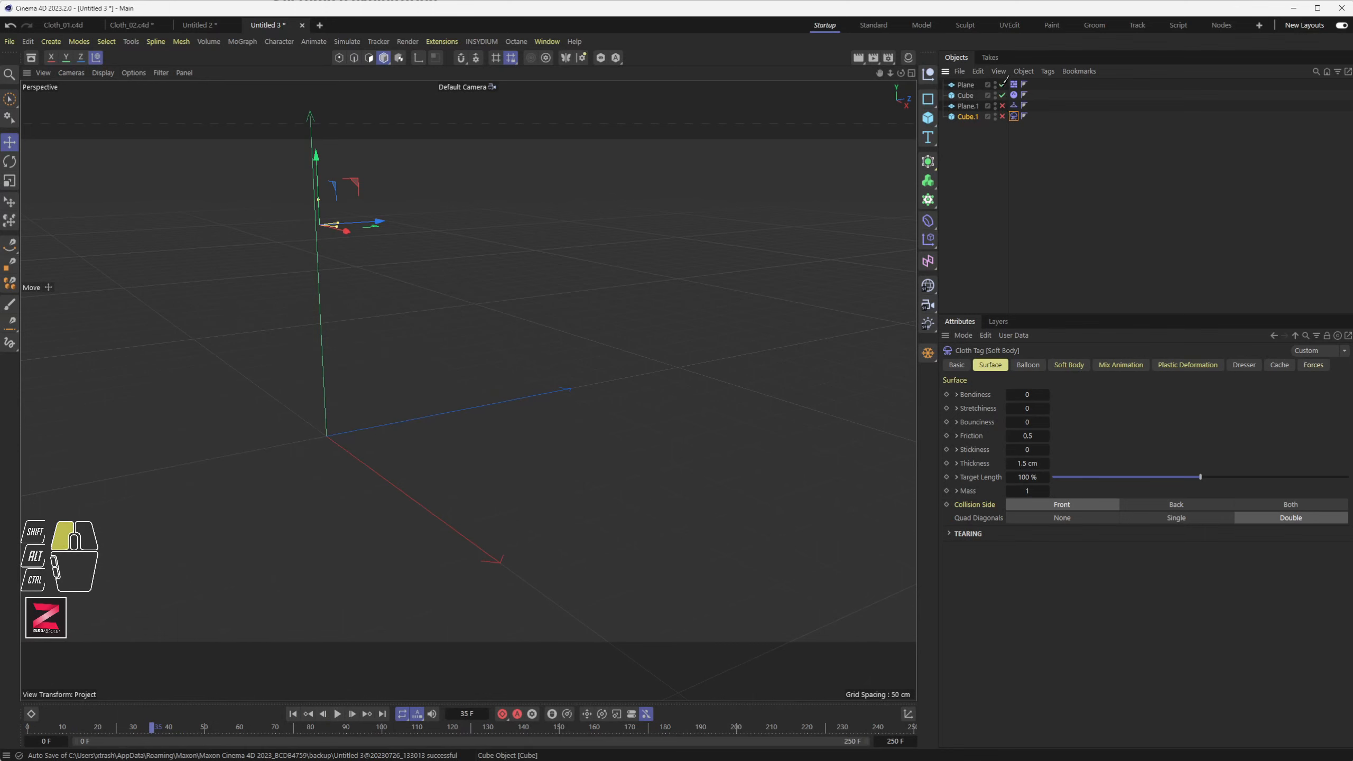
{"action": "left_click", "coordinate": [1003, 84]}
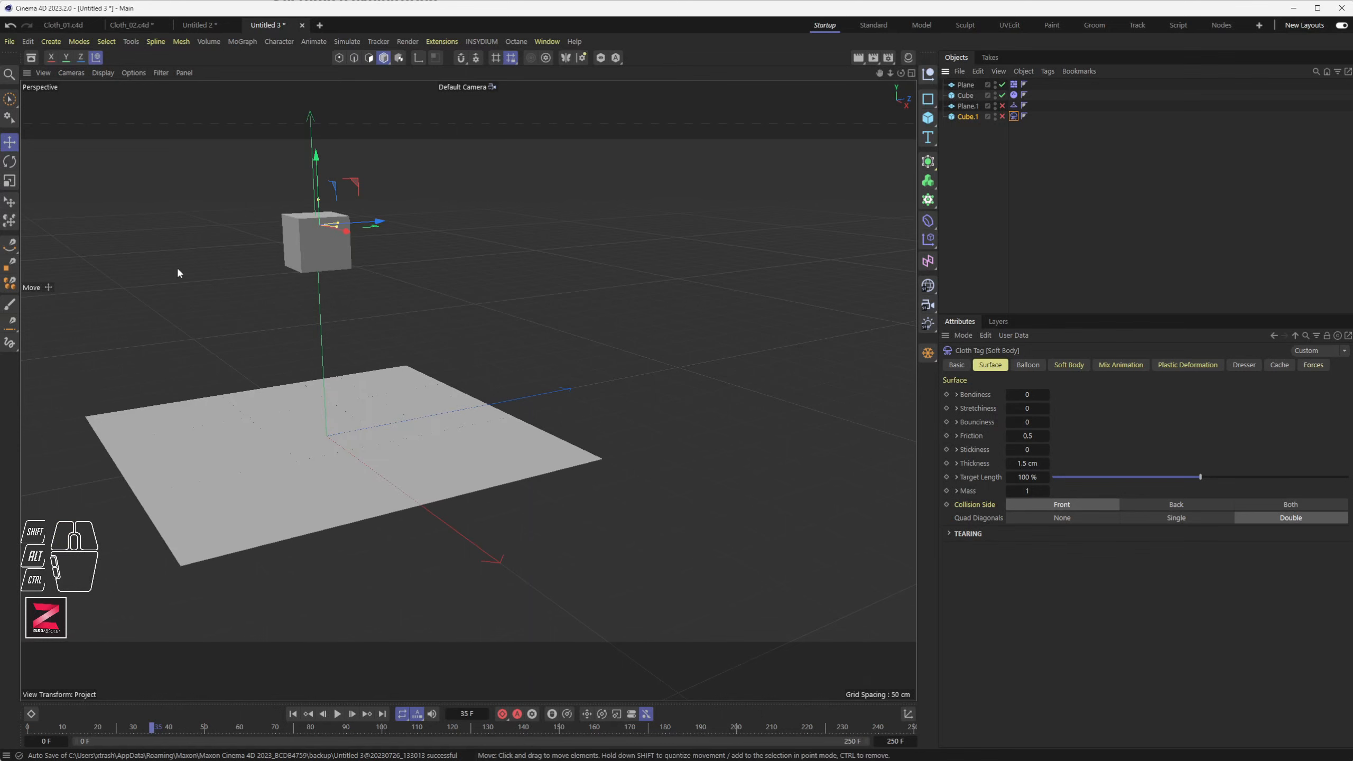
- Play the Bullet simulation of the original cube falling onto the plane from the first frame
{"action": "left_click", "coordinate": [293, 714]}
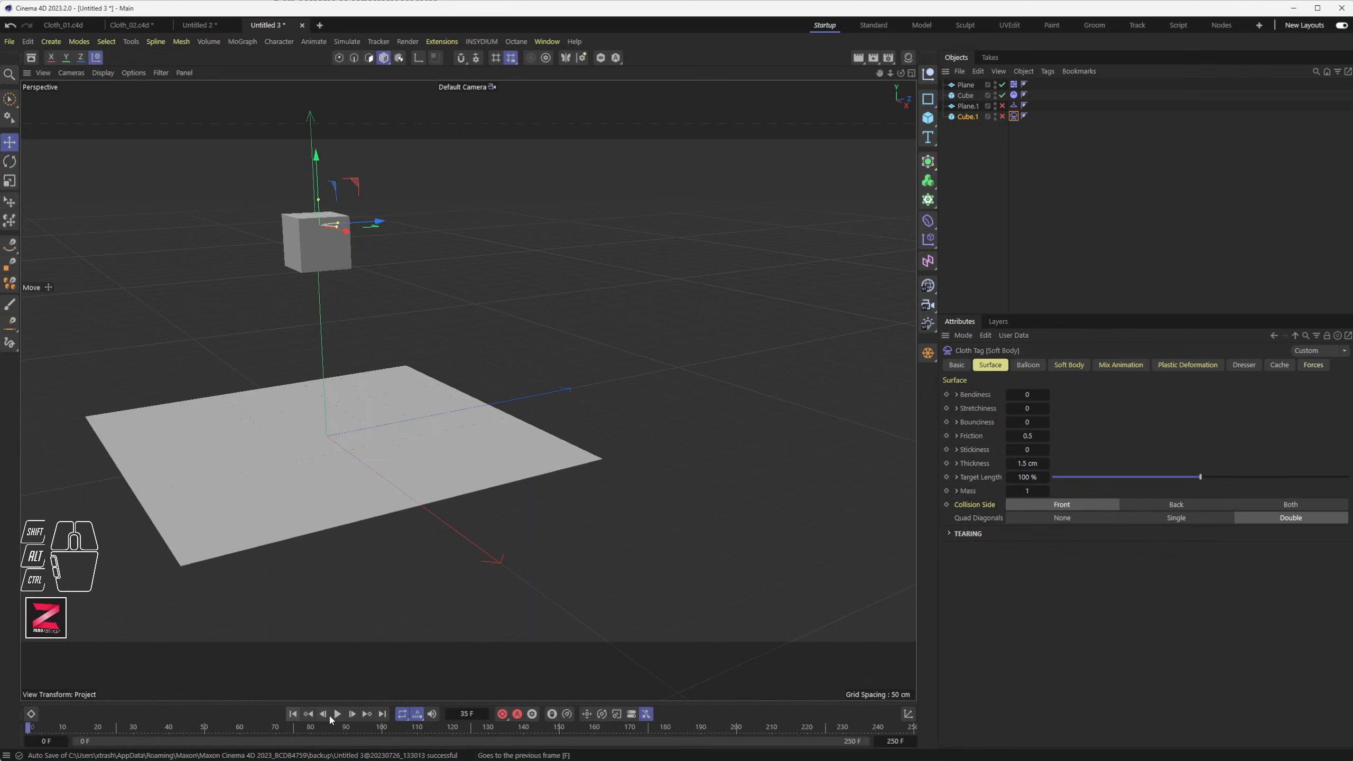
{"action": "left_click", "coordinate": [337, 715]}
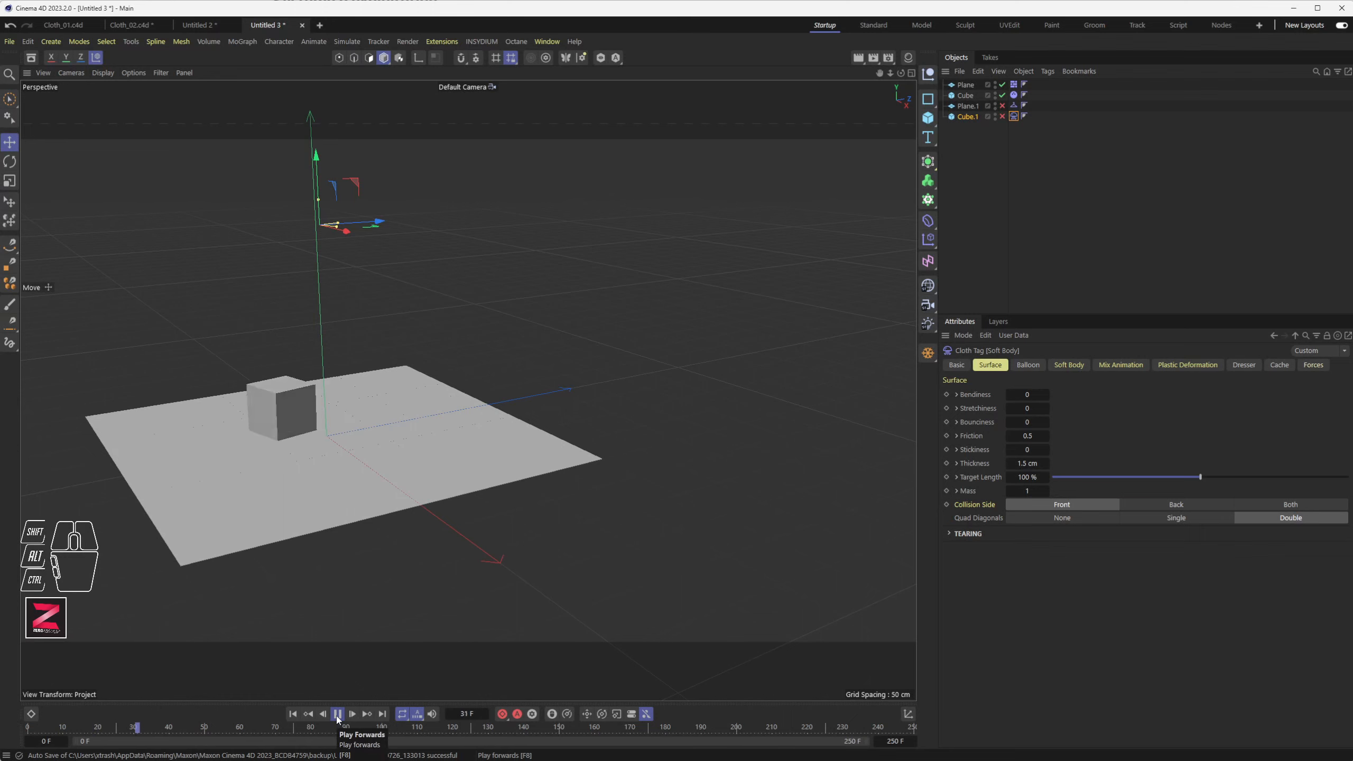
{"action": "left_click", "coordinate": [337, 716]}
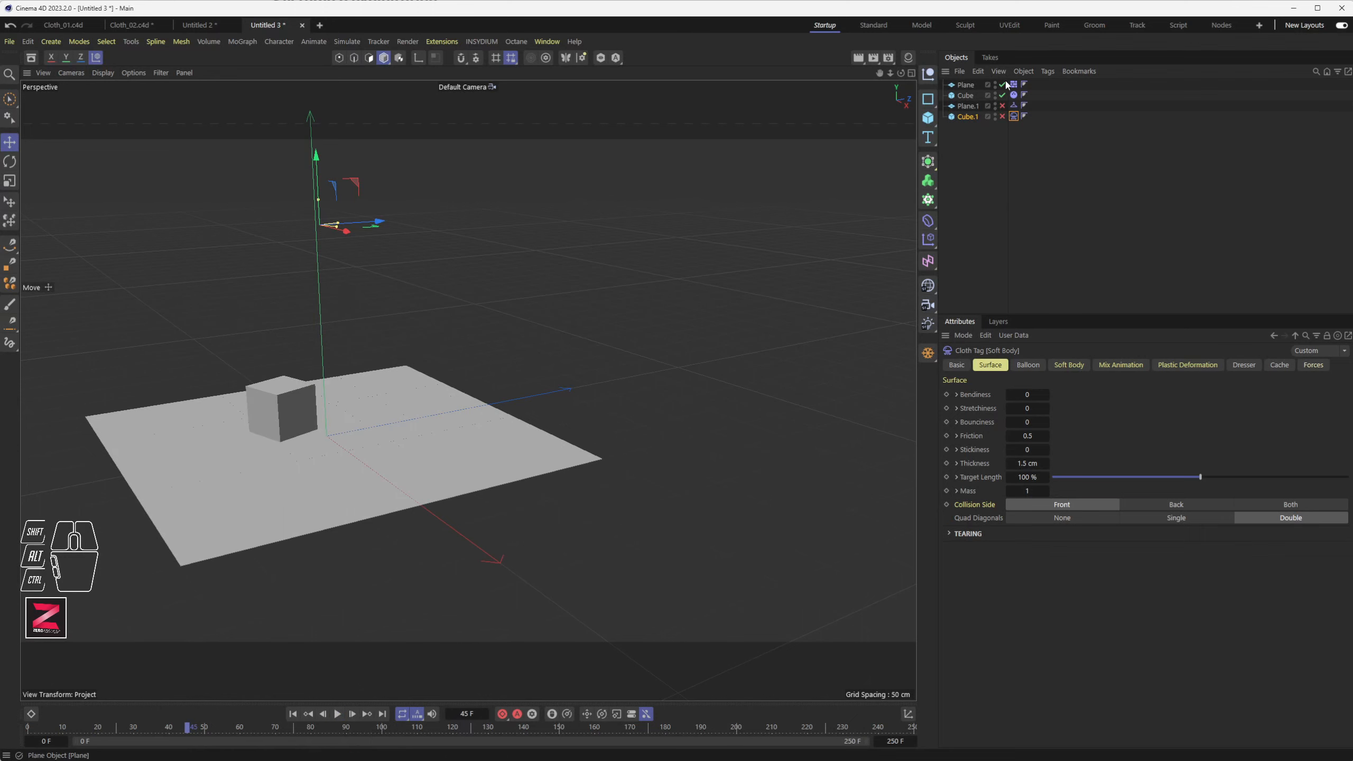
- Disable Plane and Cube, re-enable Plane.1 and Cube.1, and show the Soft Body surface settings of Cube.1
{"action": "left_click_drag", "start_coordinate": [1002, 84], "coordinate": [1003, 117]}
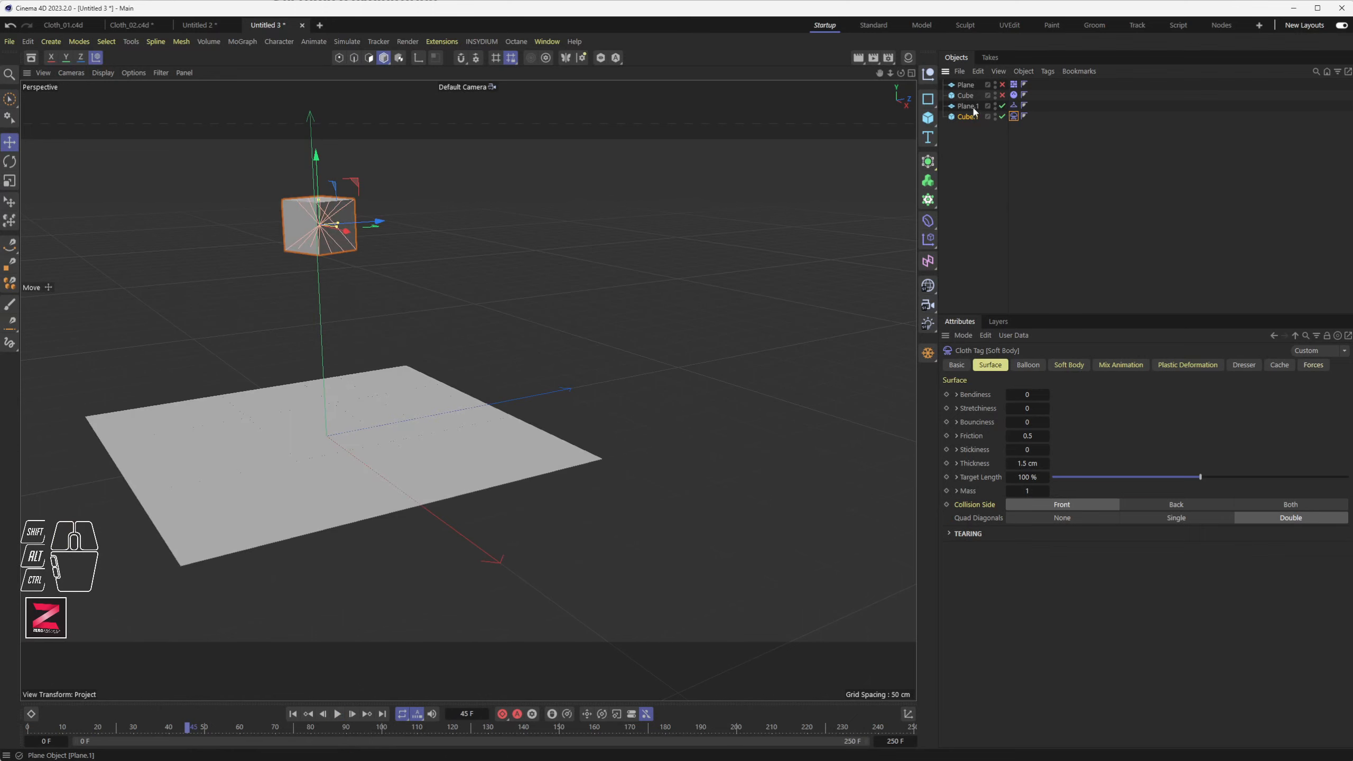
{"action": "left_click", "coordinate": [967, 106]}
{"action": "left_click", "coordinate": [968, 116]}
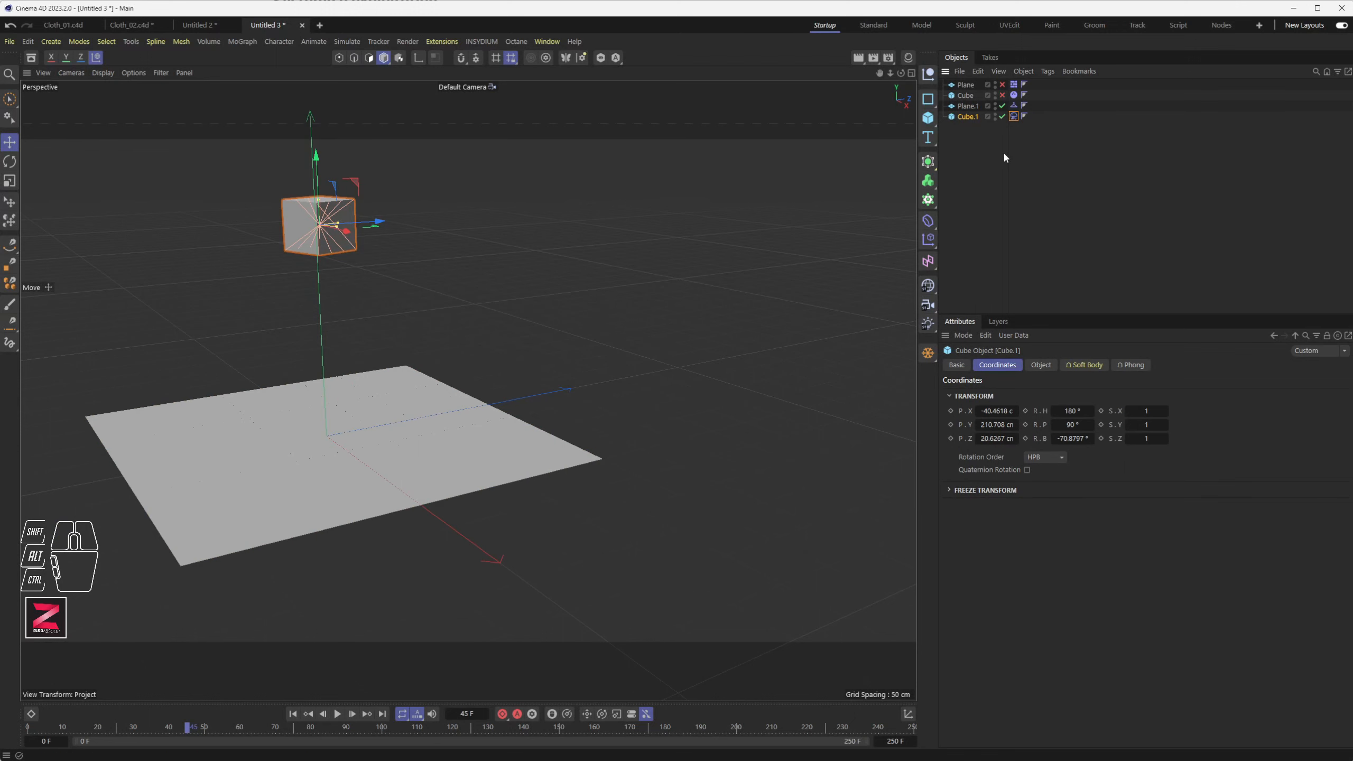
{"action": "left_click", "coordinate": [1081, 365]}
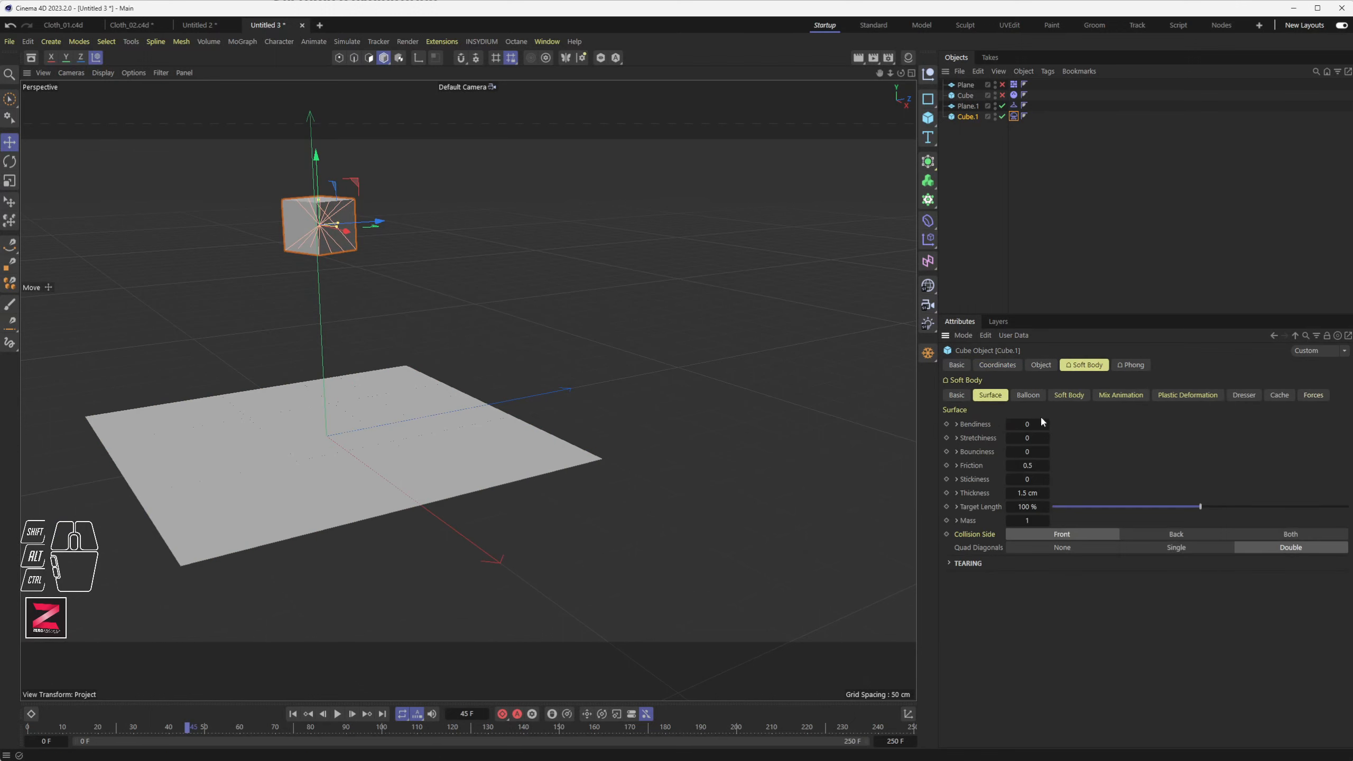
{"action": "mouse_move", "coordinate": [1025, 425]}
{"action": "left_mouse_down"}
{"action": "mouse_move", "coordinate": [1032, 438]}
{"action": "mouse_move", "coordinate": [1028, 421]}
{"action": "left_mouse_up"}
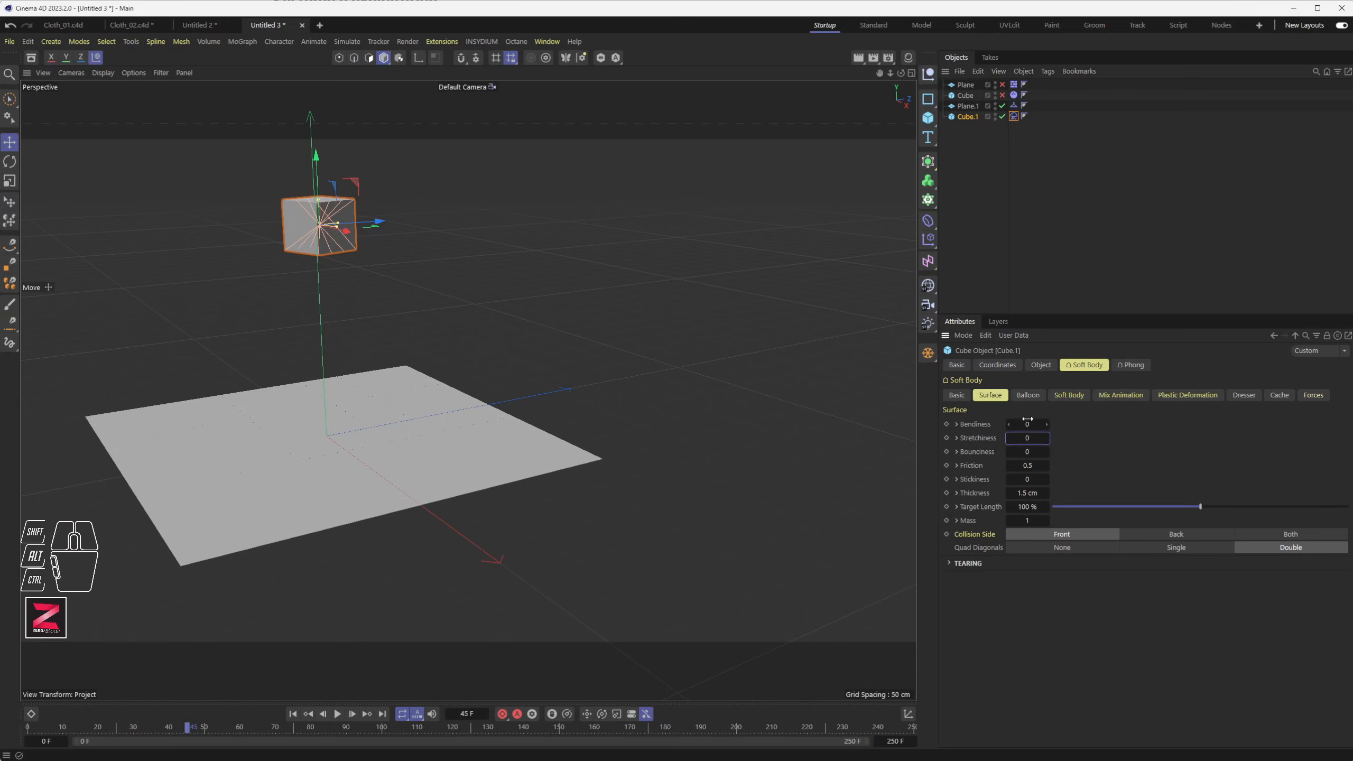
- Return to the first frame and rotate Cube.1 freehand so that it hangs tilted above the plane
{"action": "left_click", "coordinate": [293, 713]}
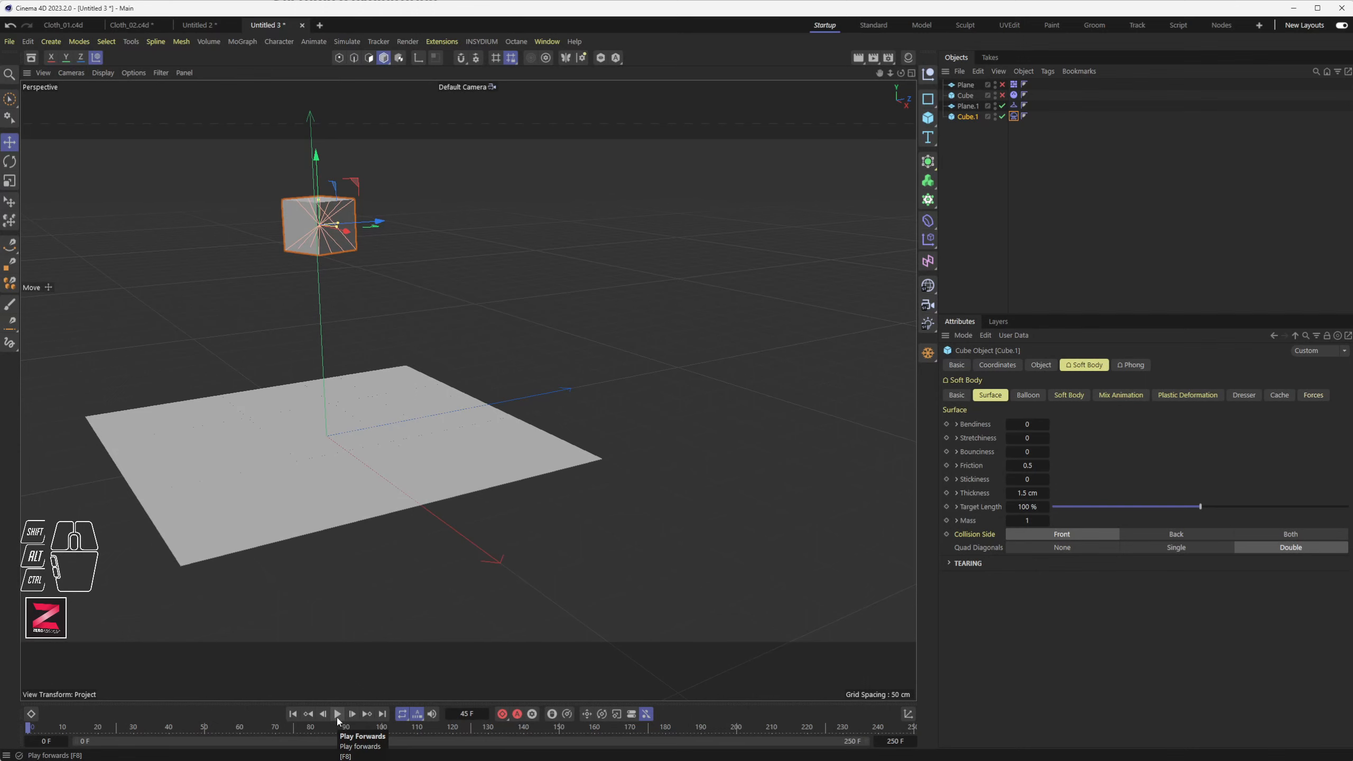
{"action": "key", "text": "e"}
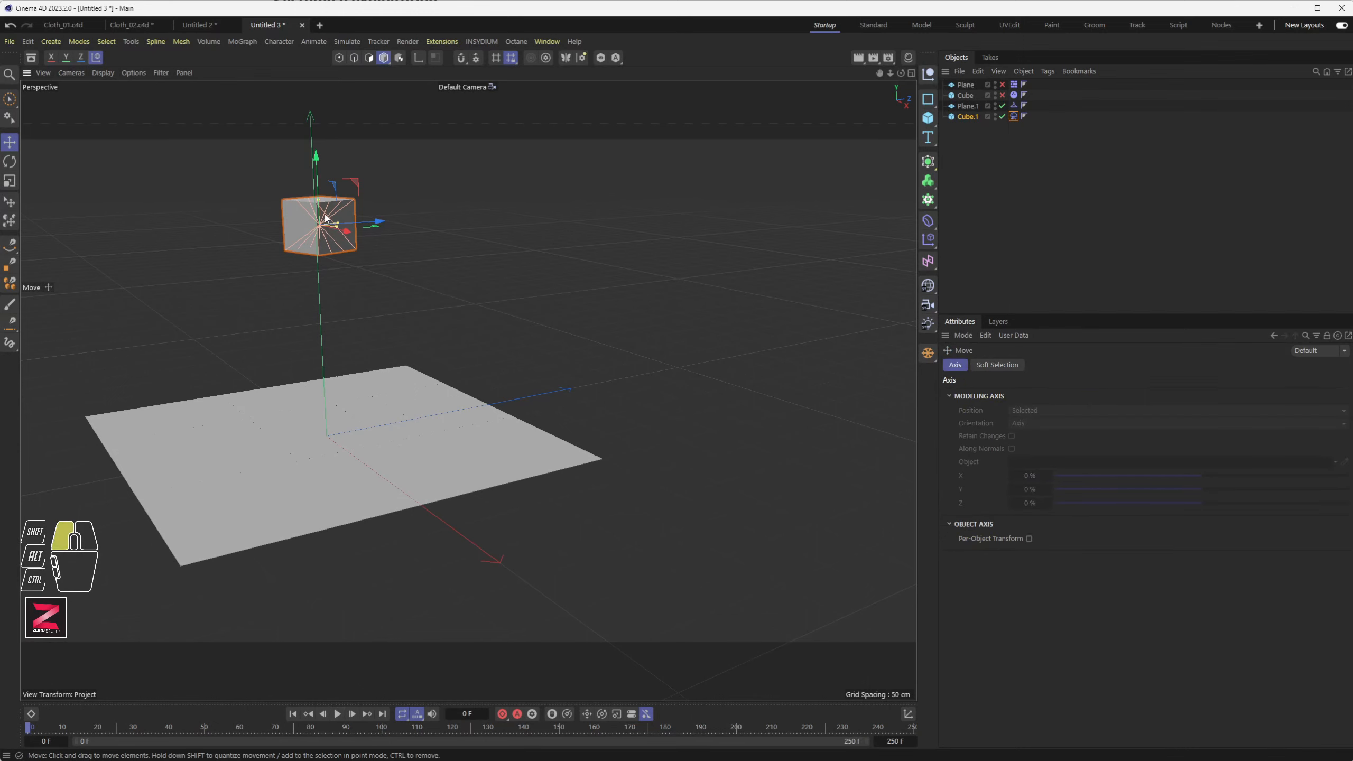
{"action": "left_click", "coordinate": [330, 212]}
{"action": "key", "text": "r"}
{"action": "left_click_drag", "start_coordinate": [330, 211], "coordinate": [347, 249]}
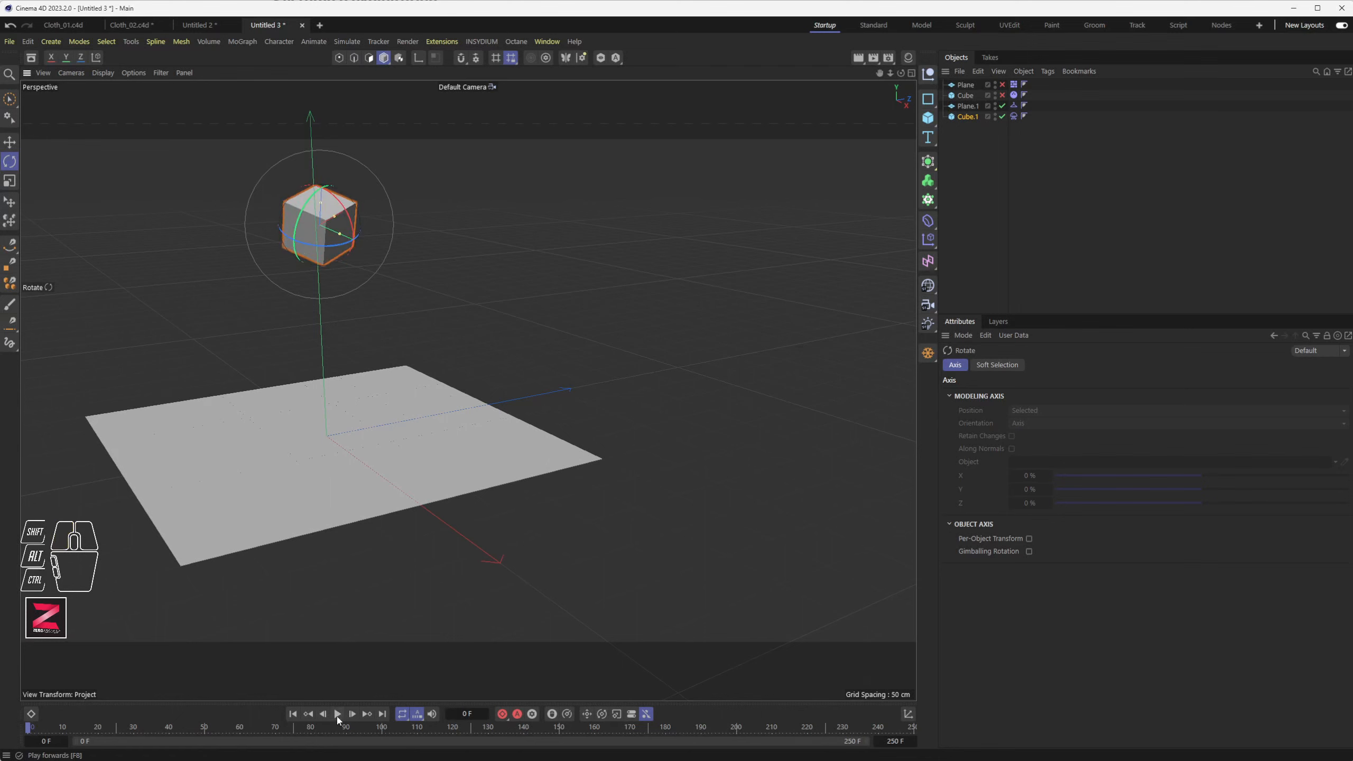
- Play the soft body fall of the tilted cube twice and return to the first frame
{"action": "left_click", "coordinate": [338, 715]}
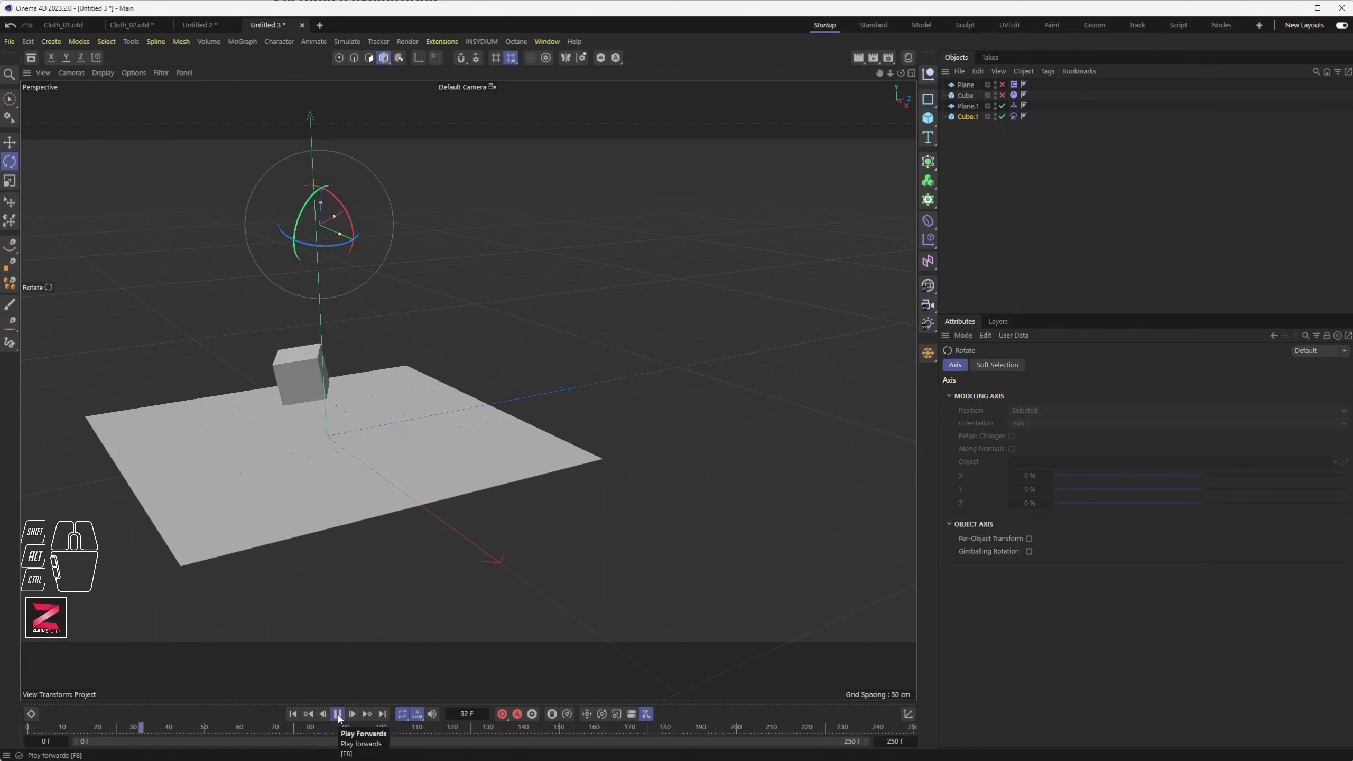
{"action": "left_click", "coordinate": [338, 715]}
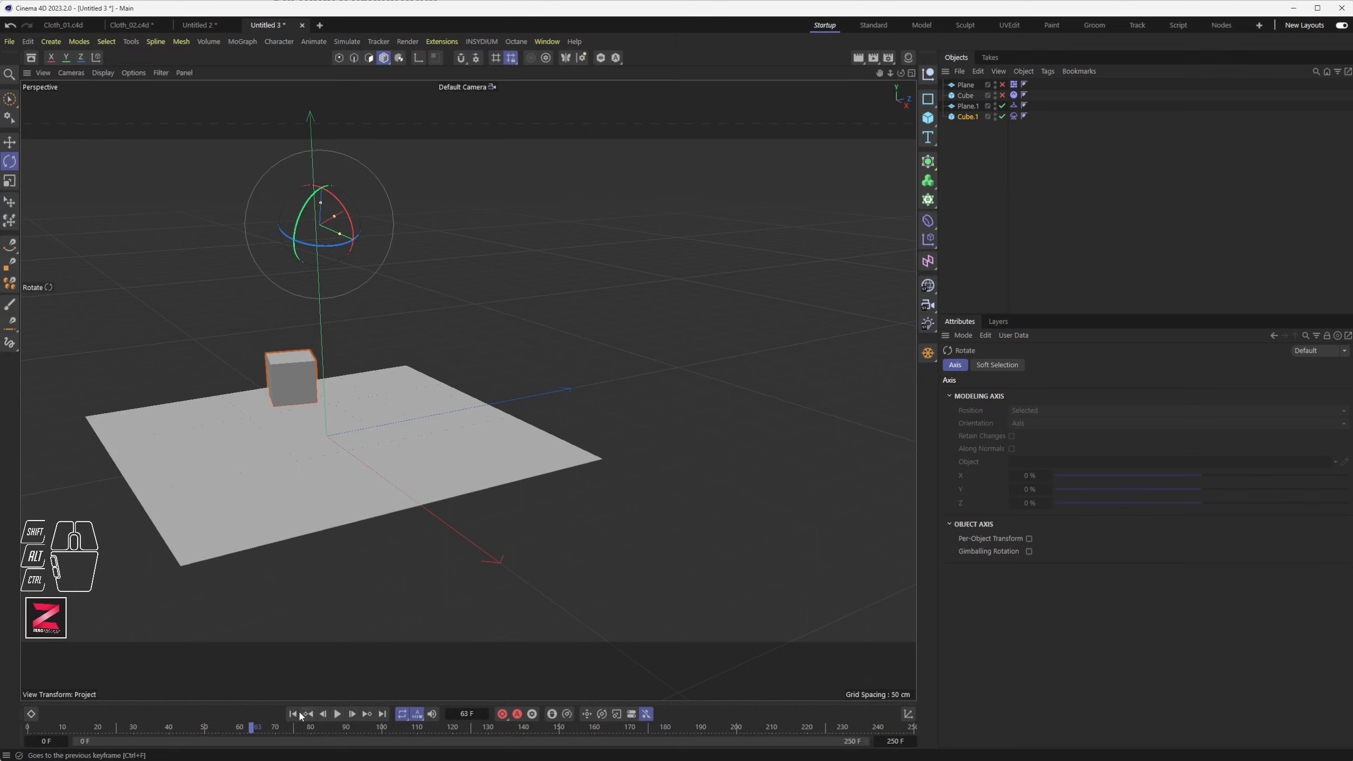
{"action": "left_click", "coordinate": [293, 714]}
{"action": "left_click", "coordinate": [338, 715]}
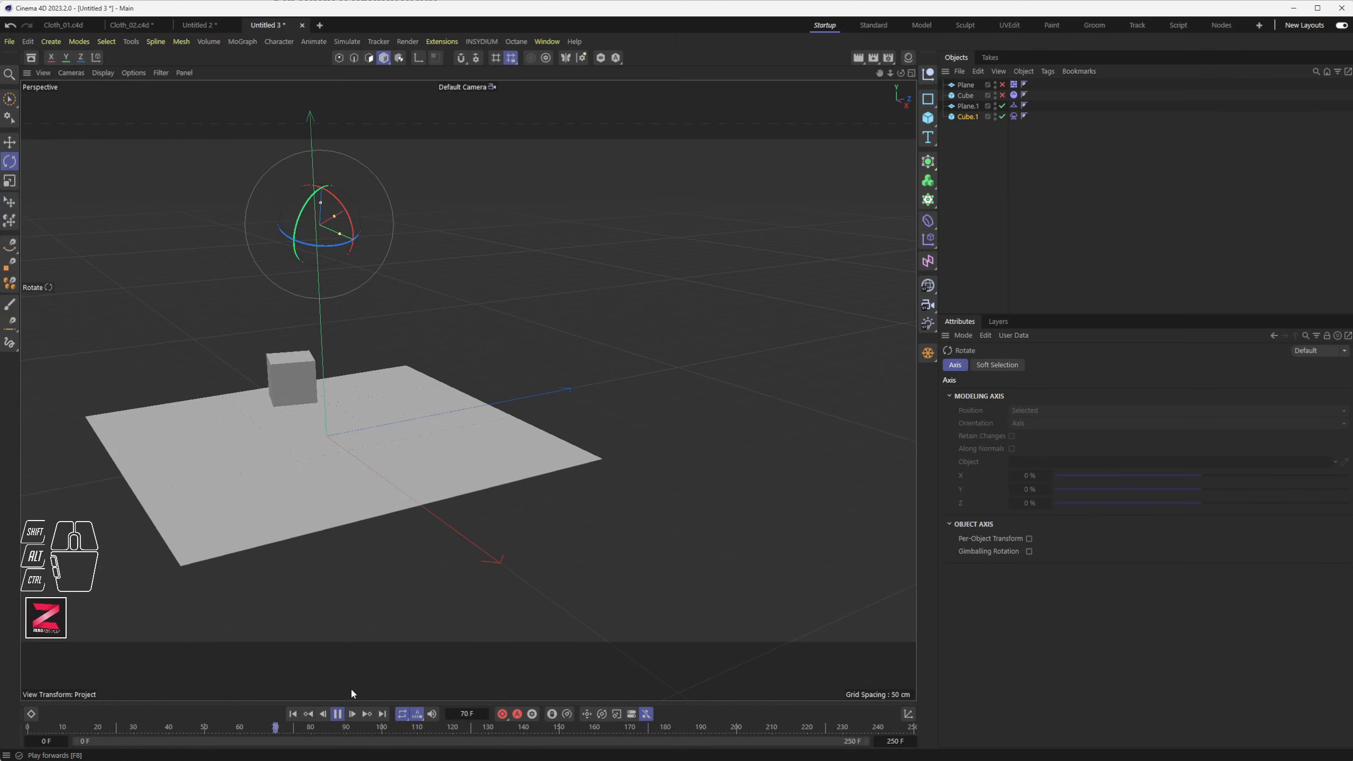
{"action": "left_click", "coordinate": [338, 714]}
{"action": "left_click", "coordinate": [293, 715]}
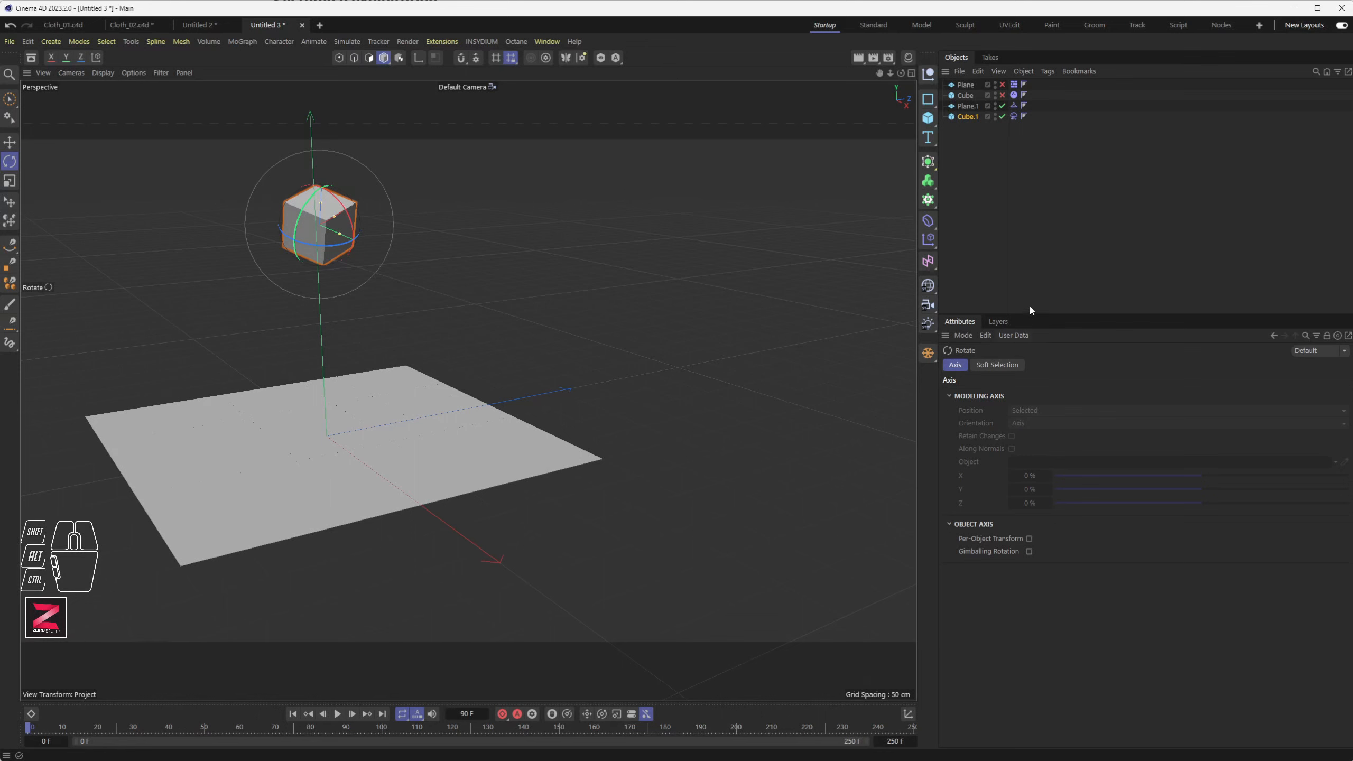
- Set the project's Simulation scene device to CPU and play the fall of the tilted cube
{"action": "key", "text": "ctrl+d"}
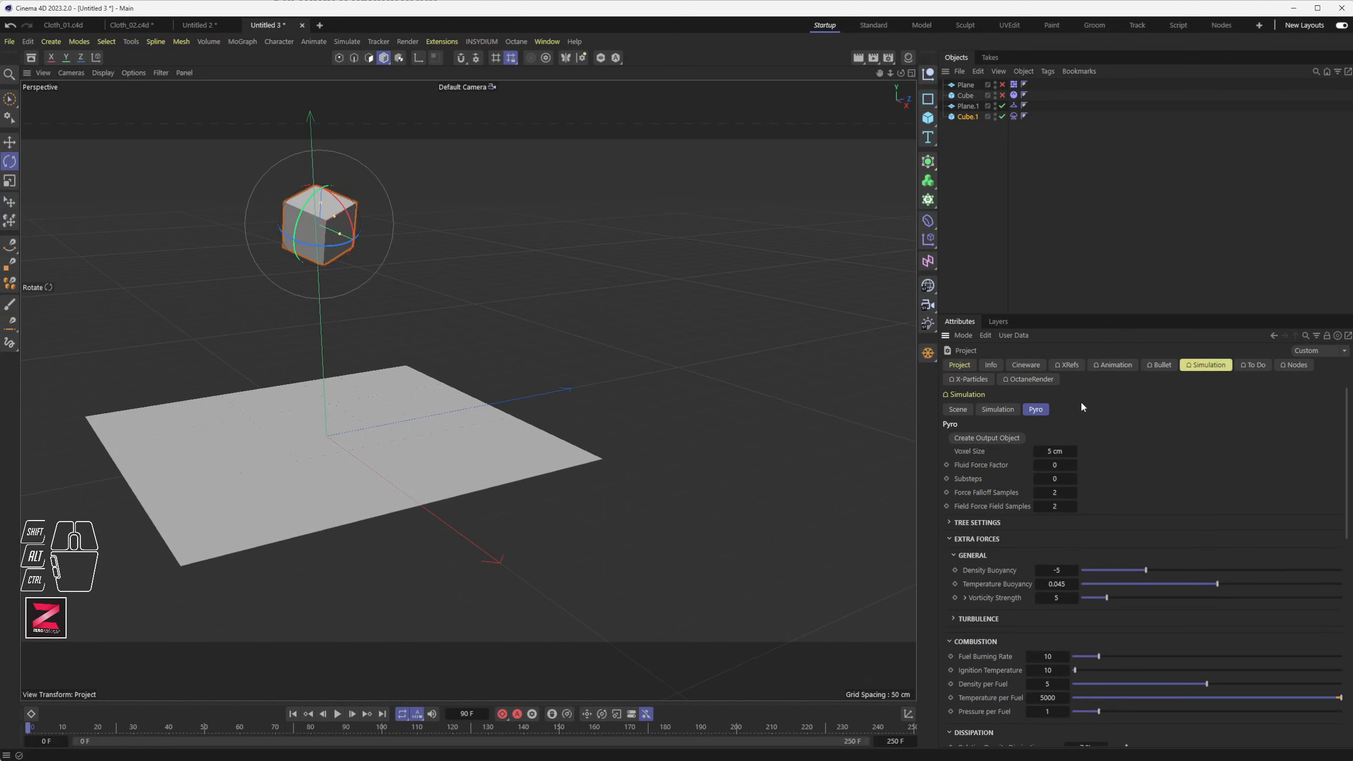
{"action": "left_click", "coordinate": [957, 409]}
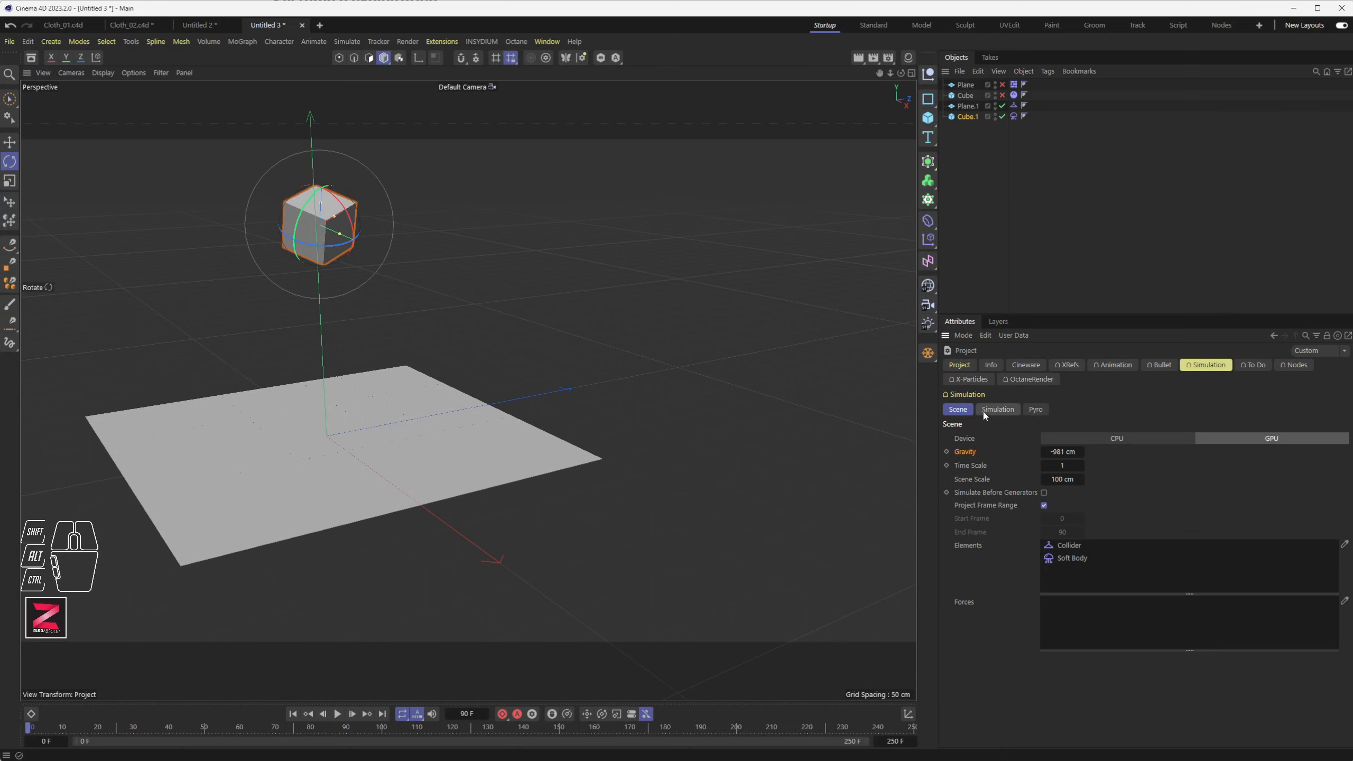
{"action": "left_click", "coordinate": [1160, 439]}
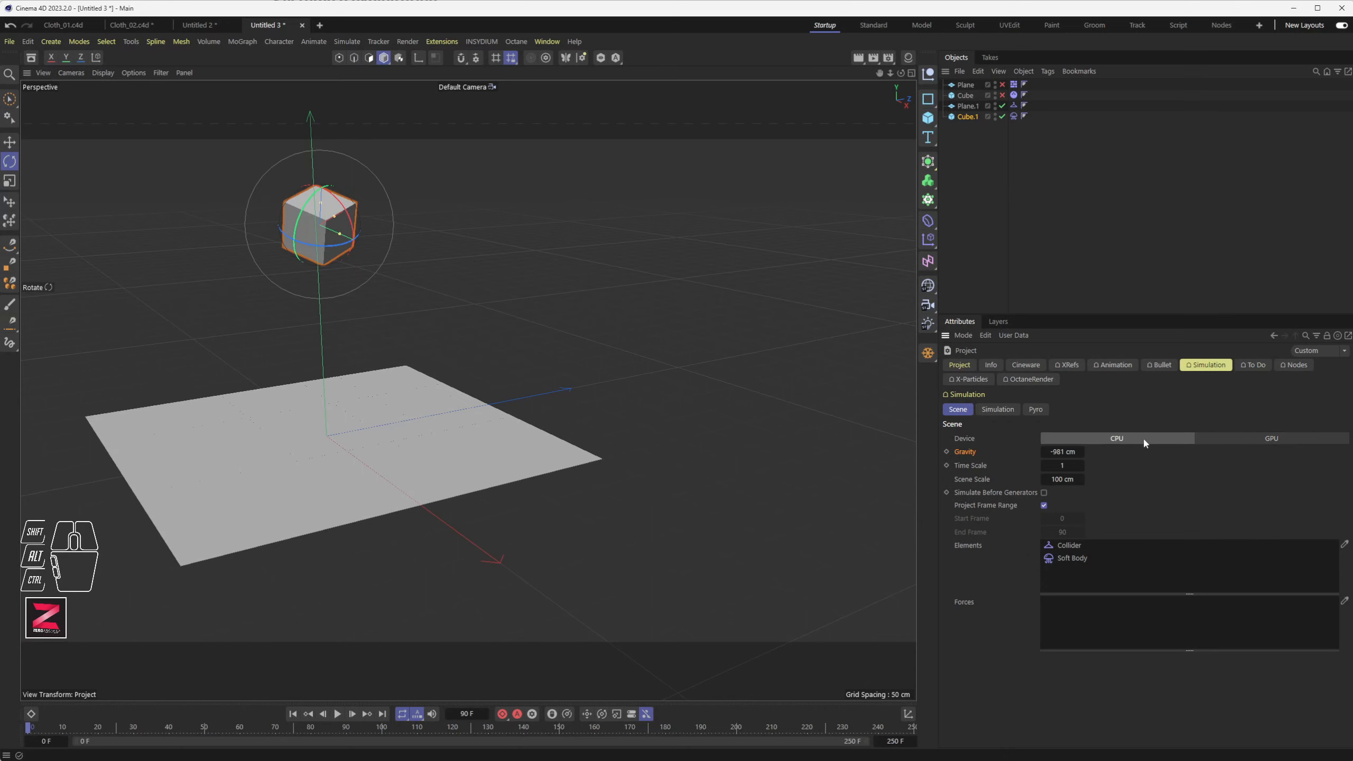
{"action": "left_click", "coordinate": [339, 714]}
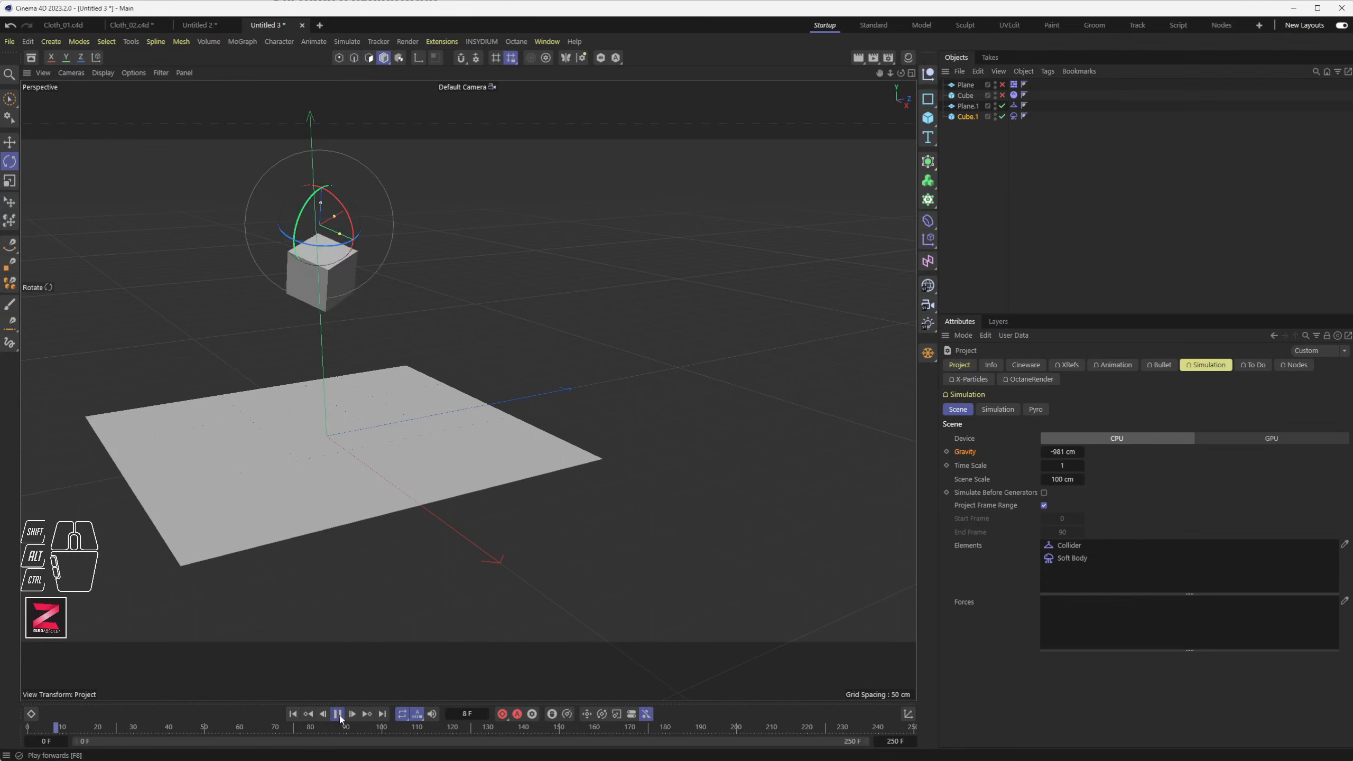
{"action": "left_click", "coordinate": [340, 715]}
- Switch the simulation device to GPU and replay the cube's fall from the first frame
{"action": "left_click", "coordinate": [1253, 437]}
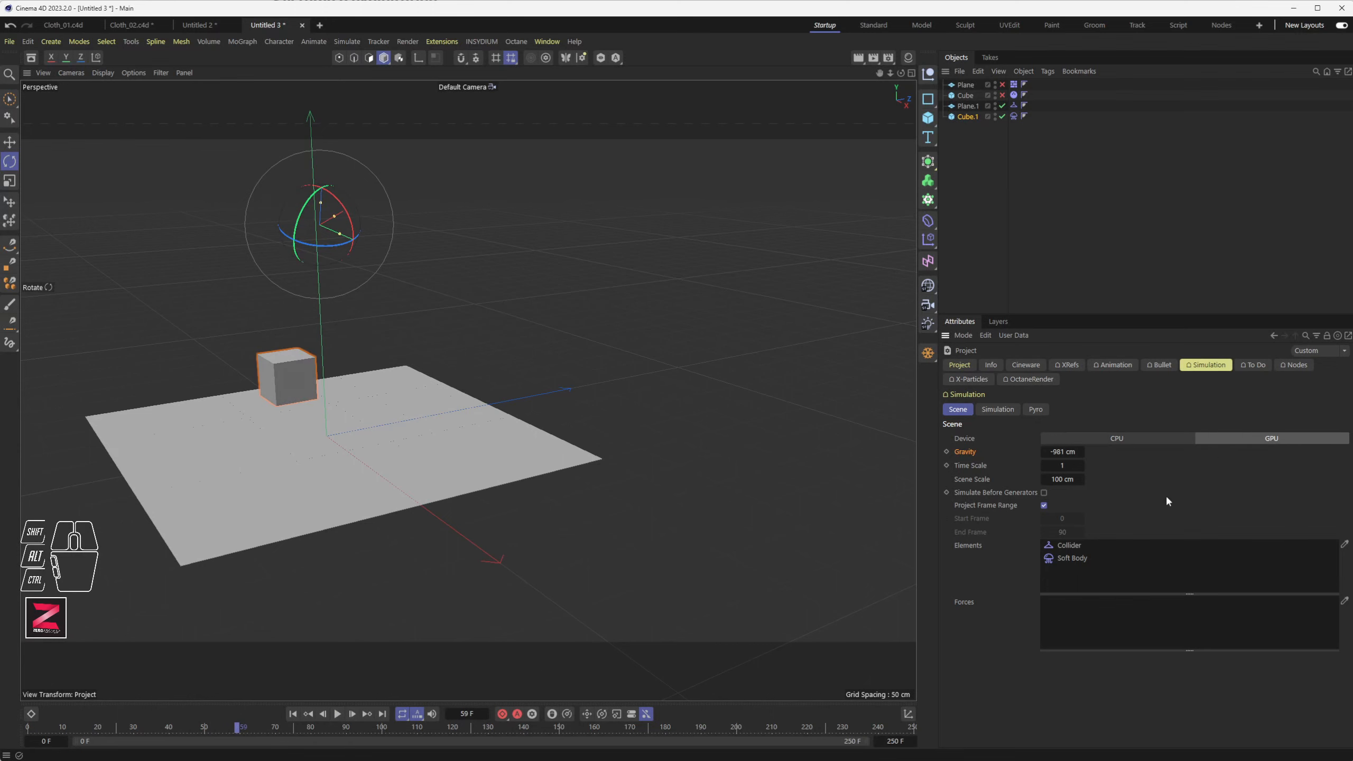
{"action": "left_click", "coordinate": [294, 714]}
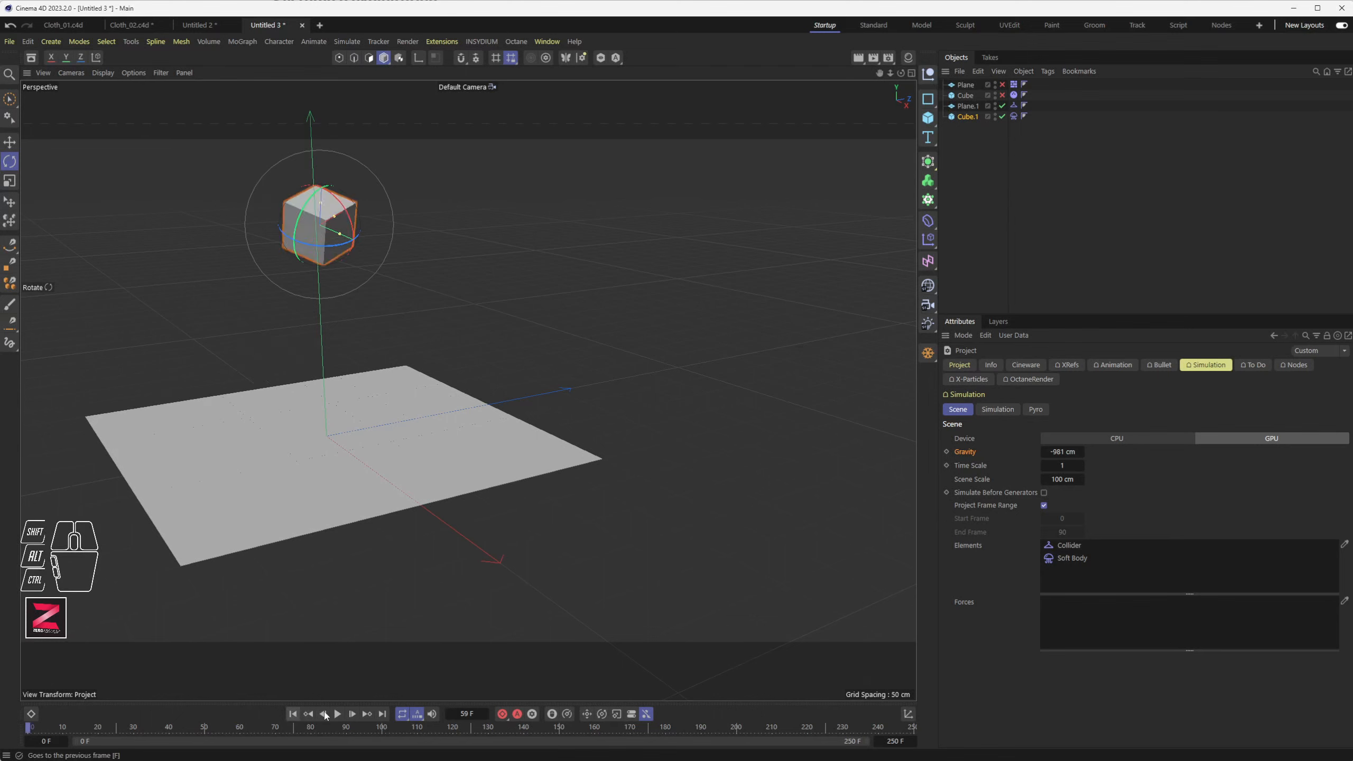
{"action": "left_click", "coordinate": [339, 714]}
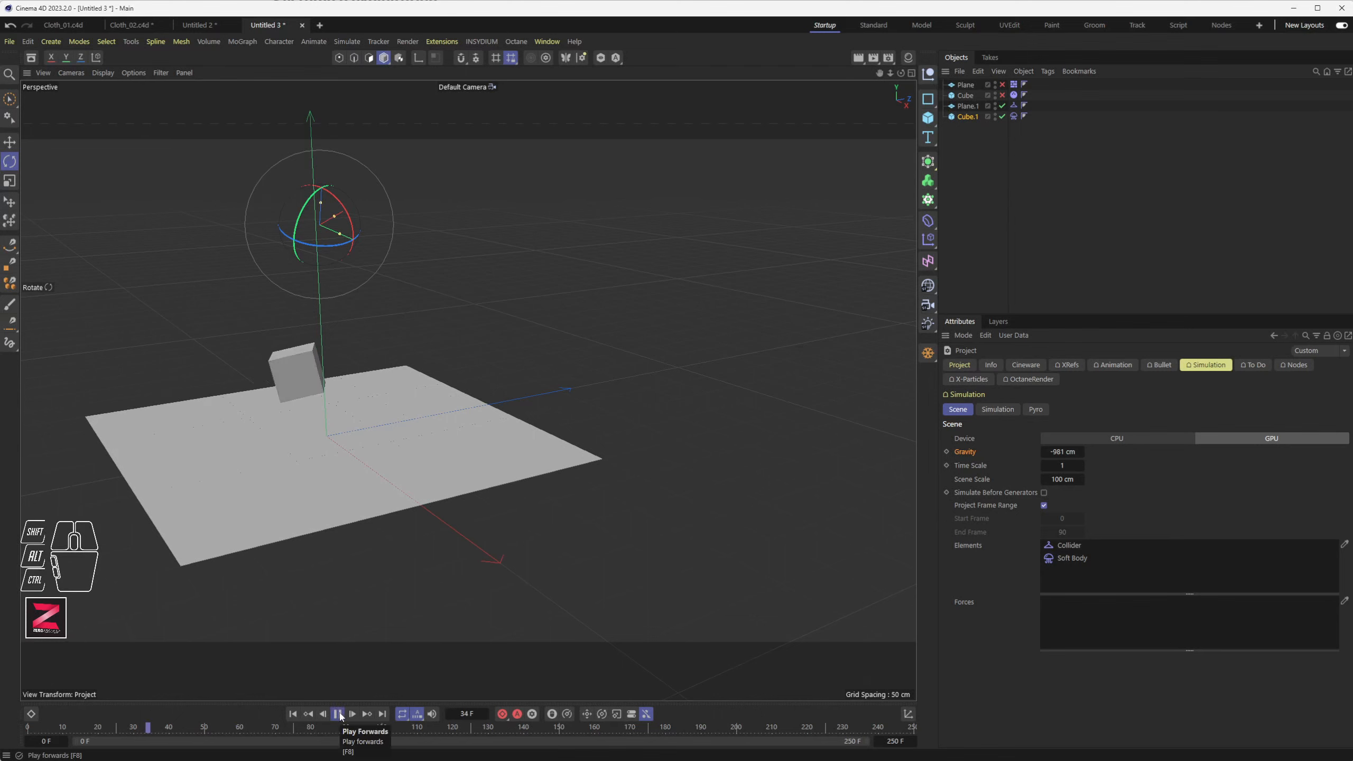
{"action": "left_click", "coordinate": [339, 715]}
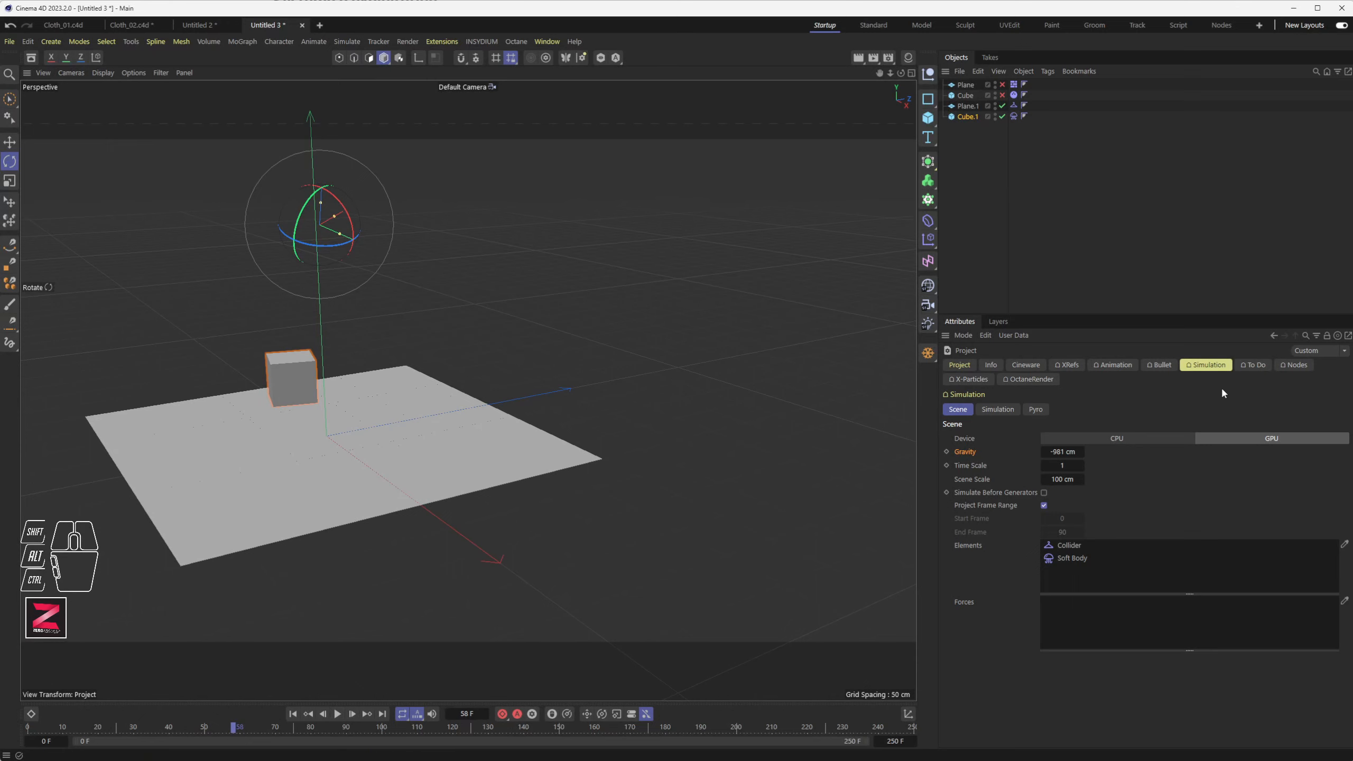
- Check the project's Bullet settings, and set the simulation device back to CPU for a replay from the first frame
{"action": "left_click", "coordinate": [1160, 365]}
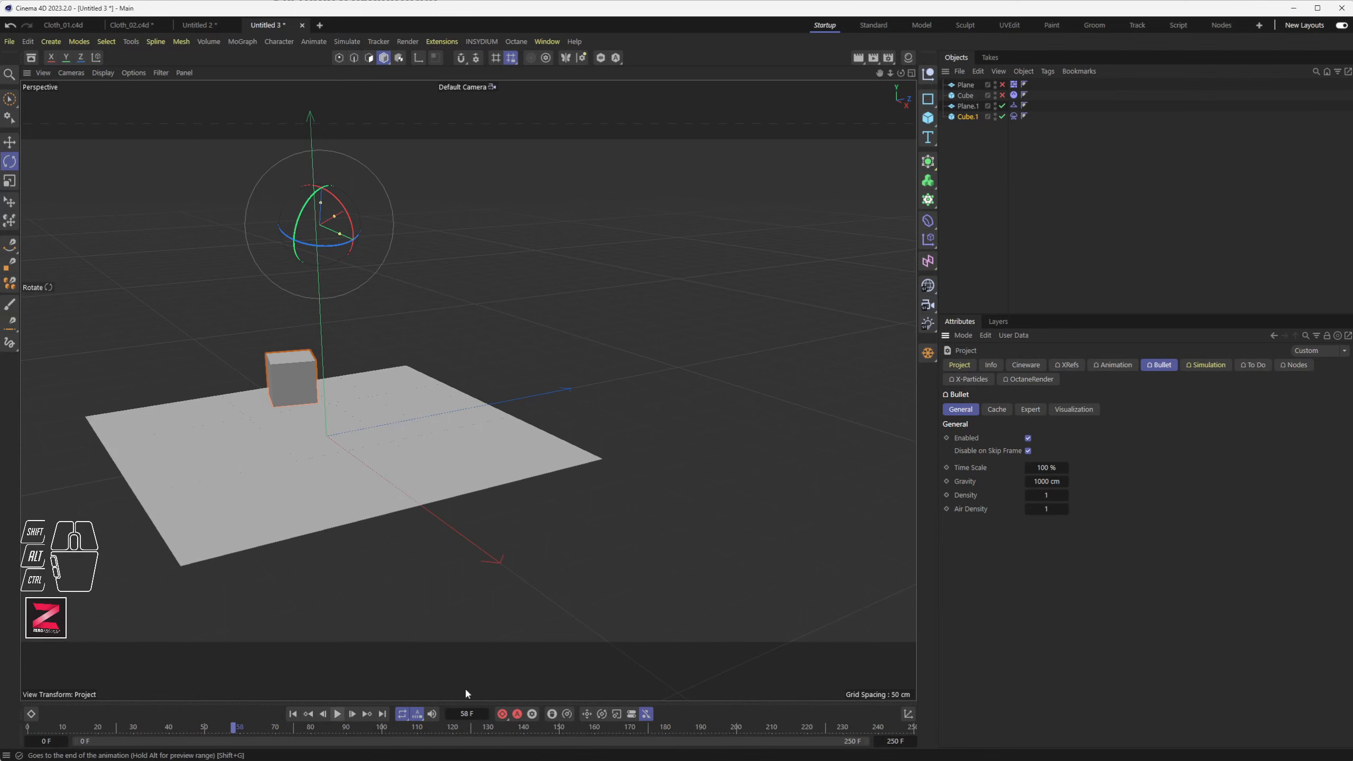
{"action": "left_click", "coordinate": [1207, 366]}
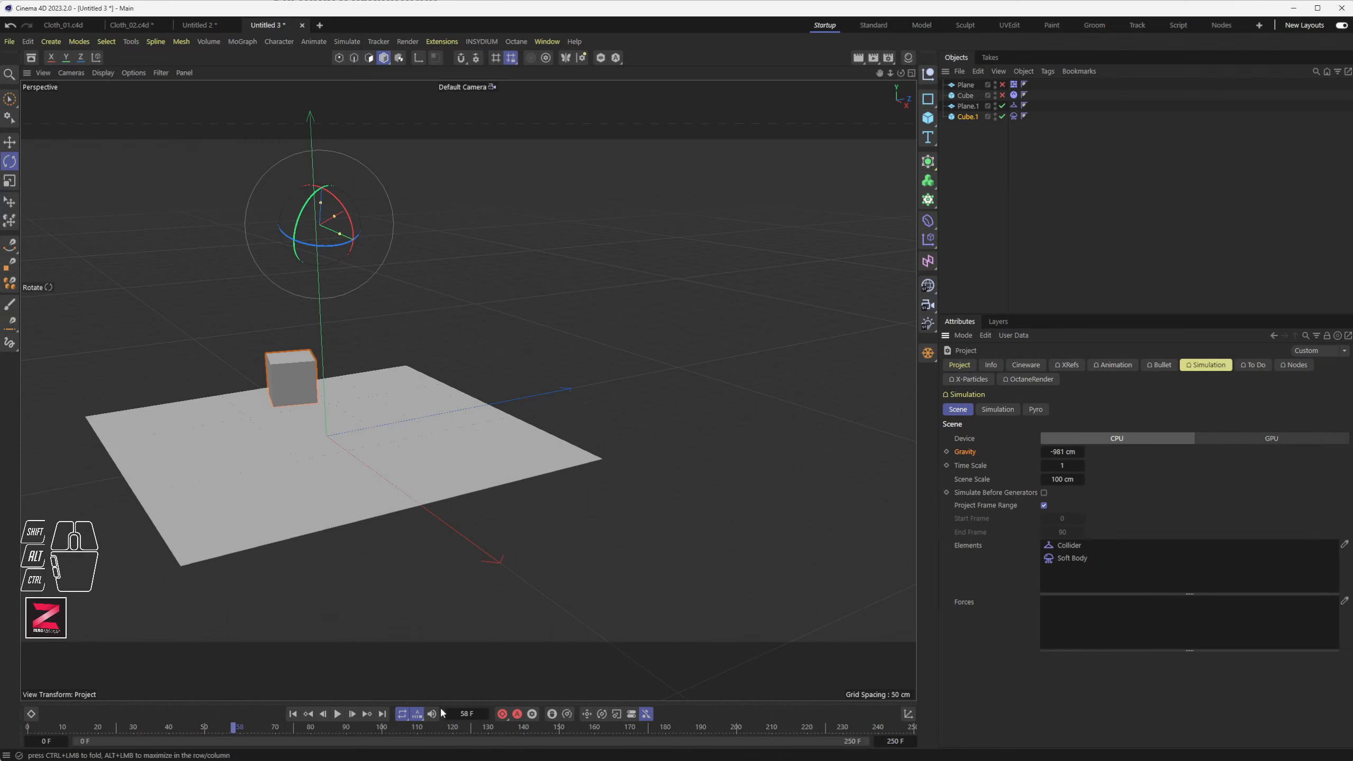
{"action": "left_click", "coordinate": [292, 714]}
{"action": "left_click", "coordinate": [338, 714]}
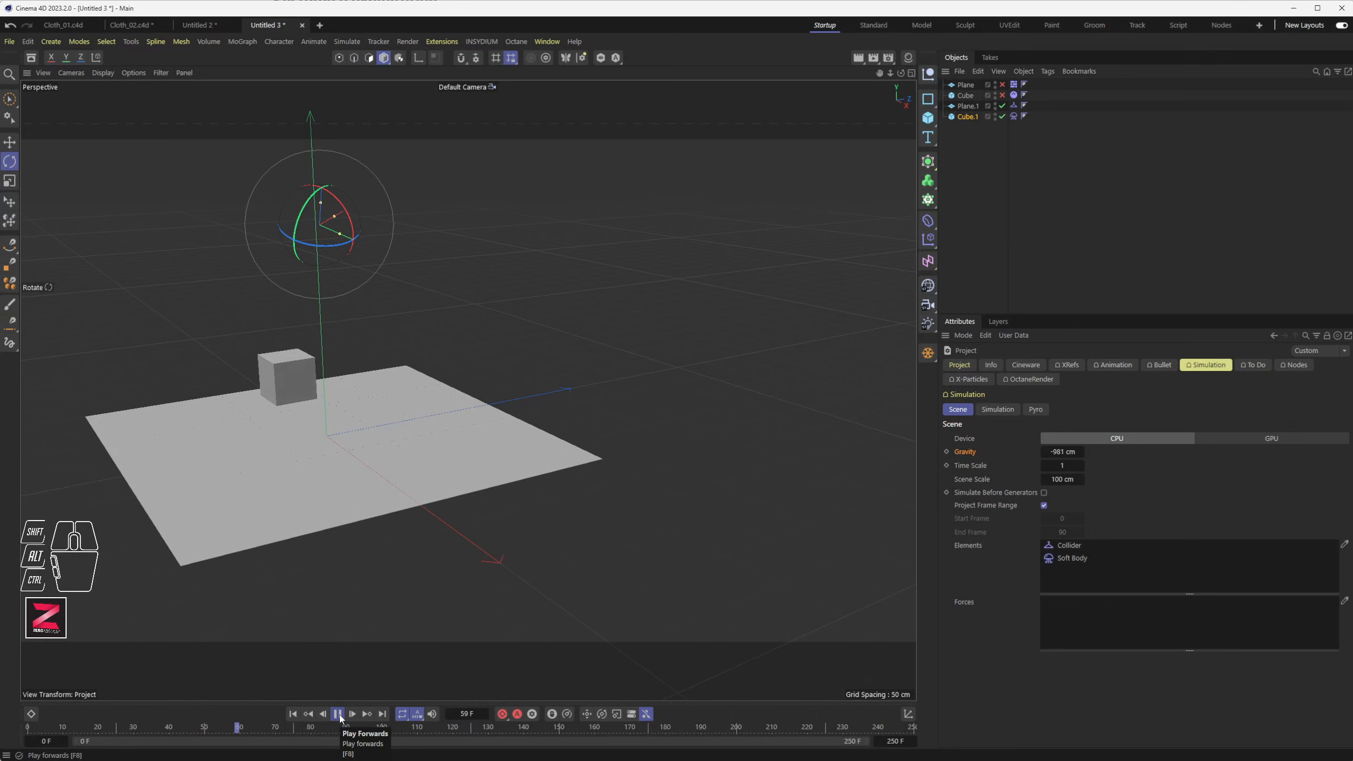
{"action": "left_click", "coordinate": [339, 715]}
- Examine how the cube rests on the plane after the CPU simulation, up close and from several sides
{"action": "scroll", "coordinate": [315, 415], "scroll_direction": "up", "scroll_amount": 5}
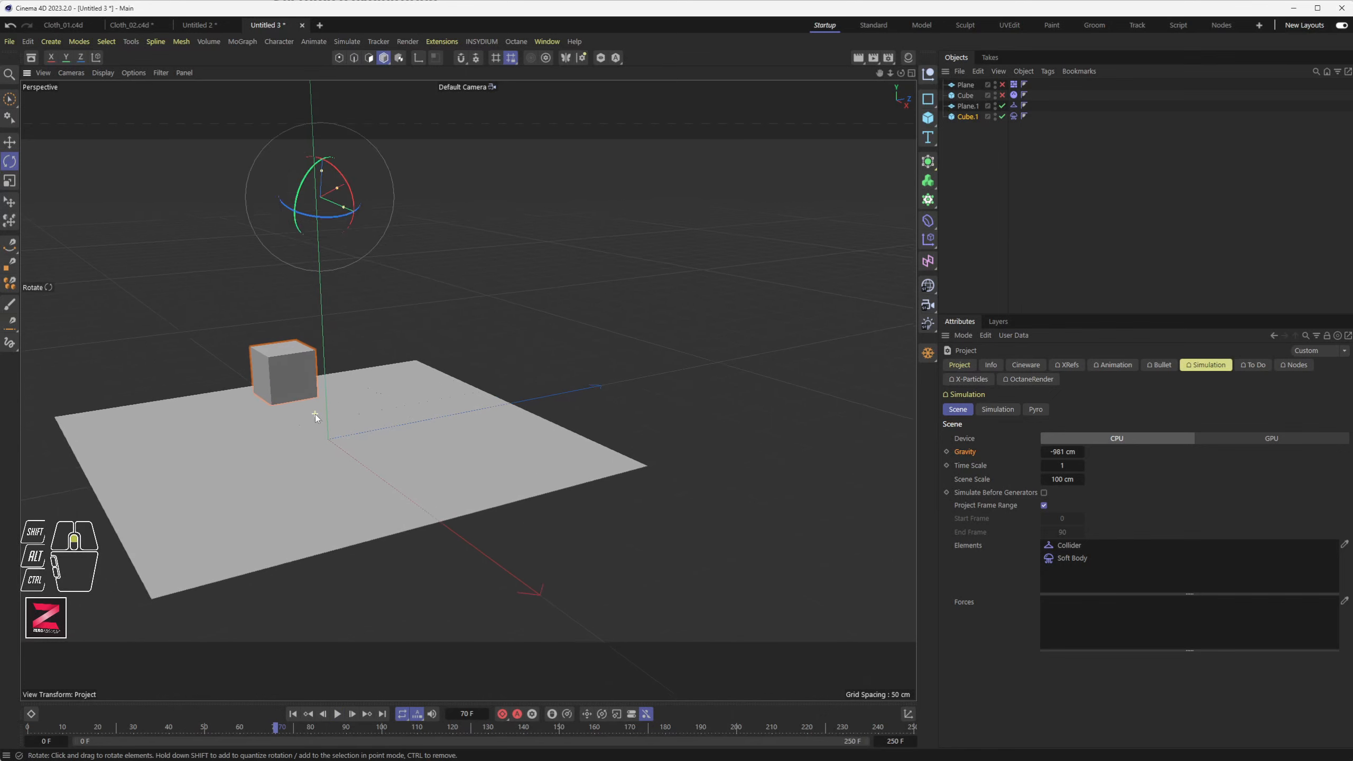
{"action": "middle_click_drag", "start_coordinate": [447, 433], "coordinate": [476, 357], "text": "alt"}
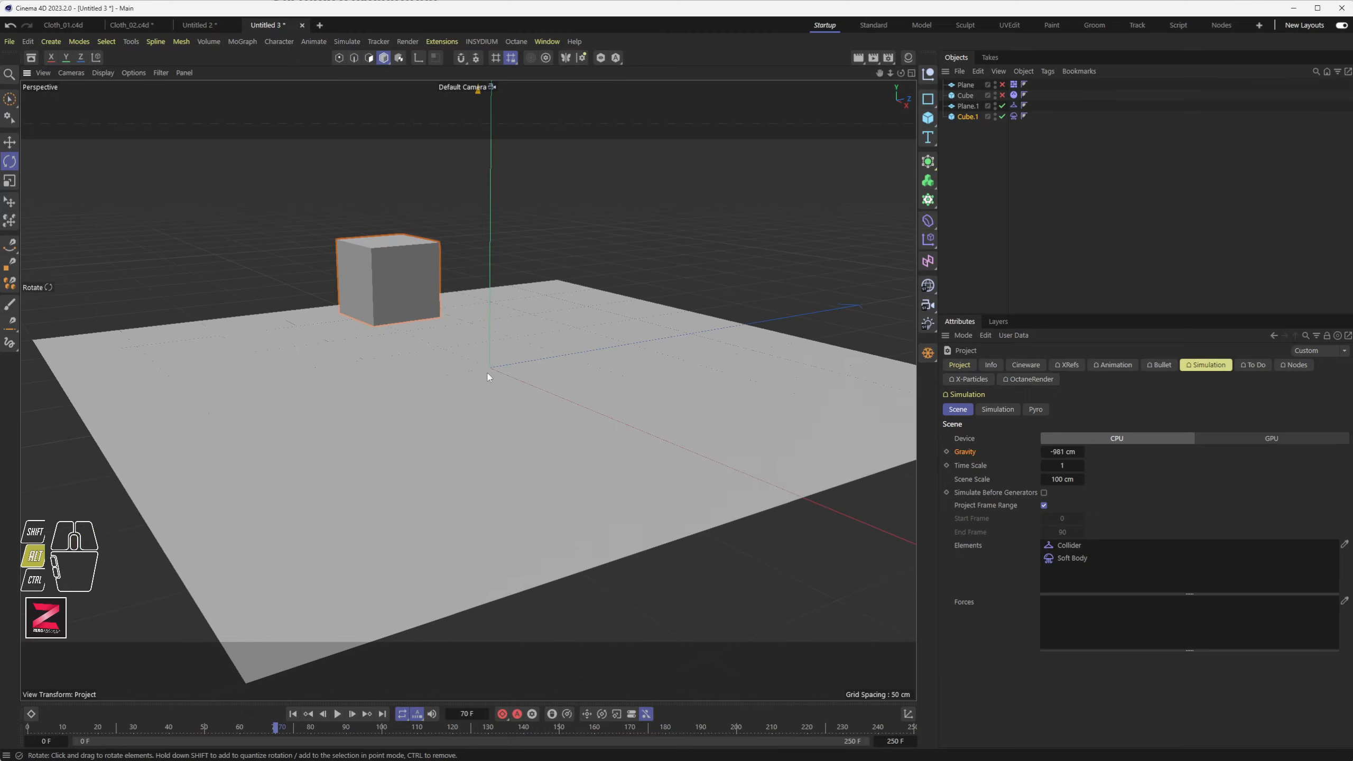
{"action": "left_click_drag", "start_coordinate": [489, 377], "coordinate": [380, 307], "text": "alt"}
{"action": "left_click_drag", "start_coordinate": [277, 386], "coordinate": [554, 424], "text": "alt"}
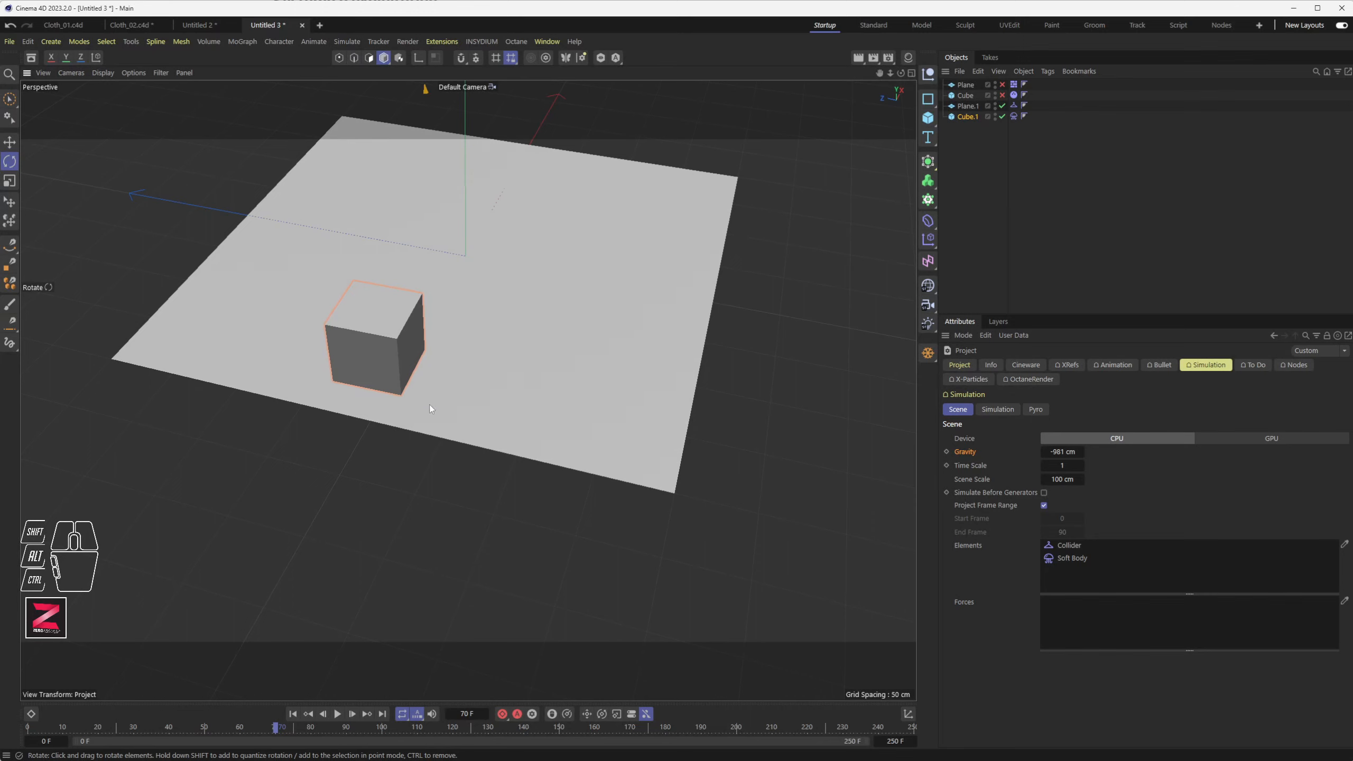
{"action": "left_click_drag", "start_coordinate": [467, 453], "coordinate": [340, 388], "text": "alt"}
{"action": "scroll", "coordinate": [338, 385], "scroll_direction": "down", "scroll_amount": 3, "text": "alt"}
{"action": "middle_click_drag", "start_coordinate": [364, 400], "coordinate": [341, 442], "text": "alt"}
- Set the simulation device to GPU again and play the fall from the first frame to frame 90
{"action": "left_click", "coordinate": [1255, 438]}
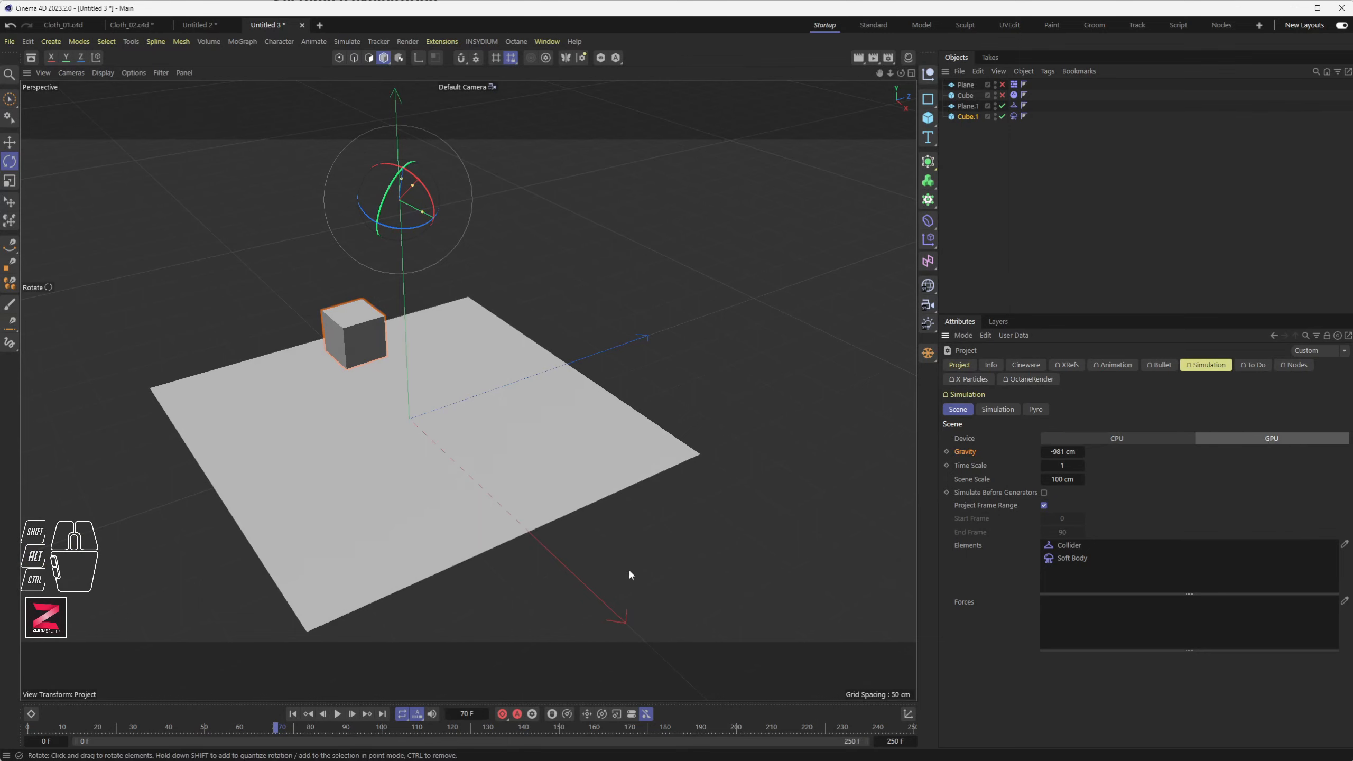
{"action": "left_click", "coordinate": [293, 714]}
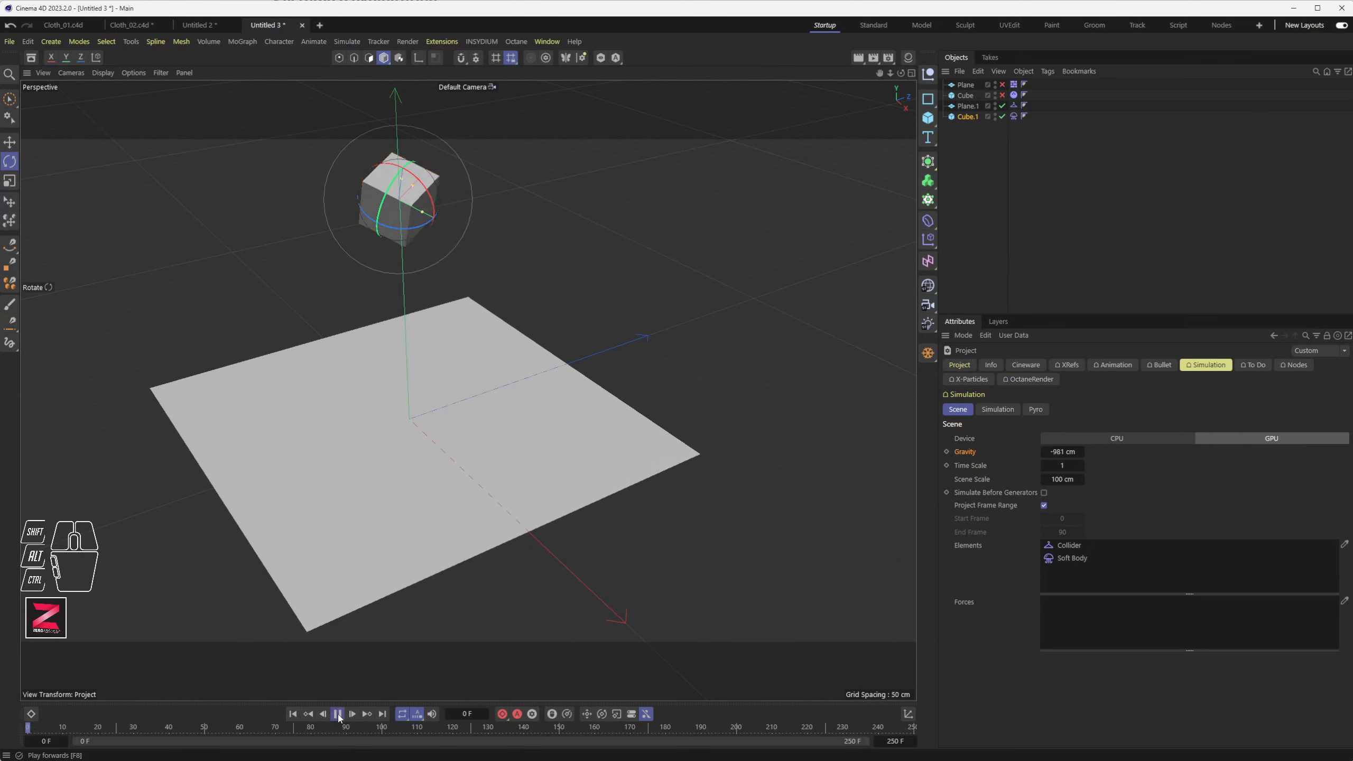
{"action": "left_click", "coordinate": [337, 714]}
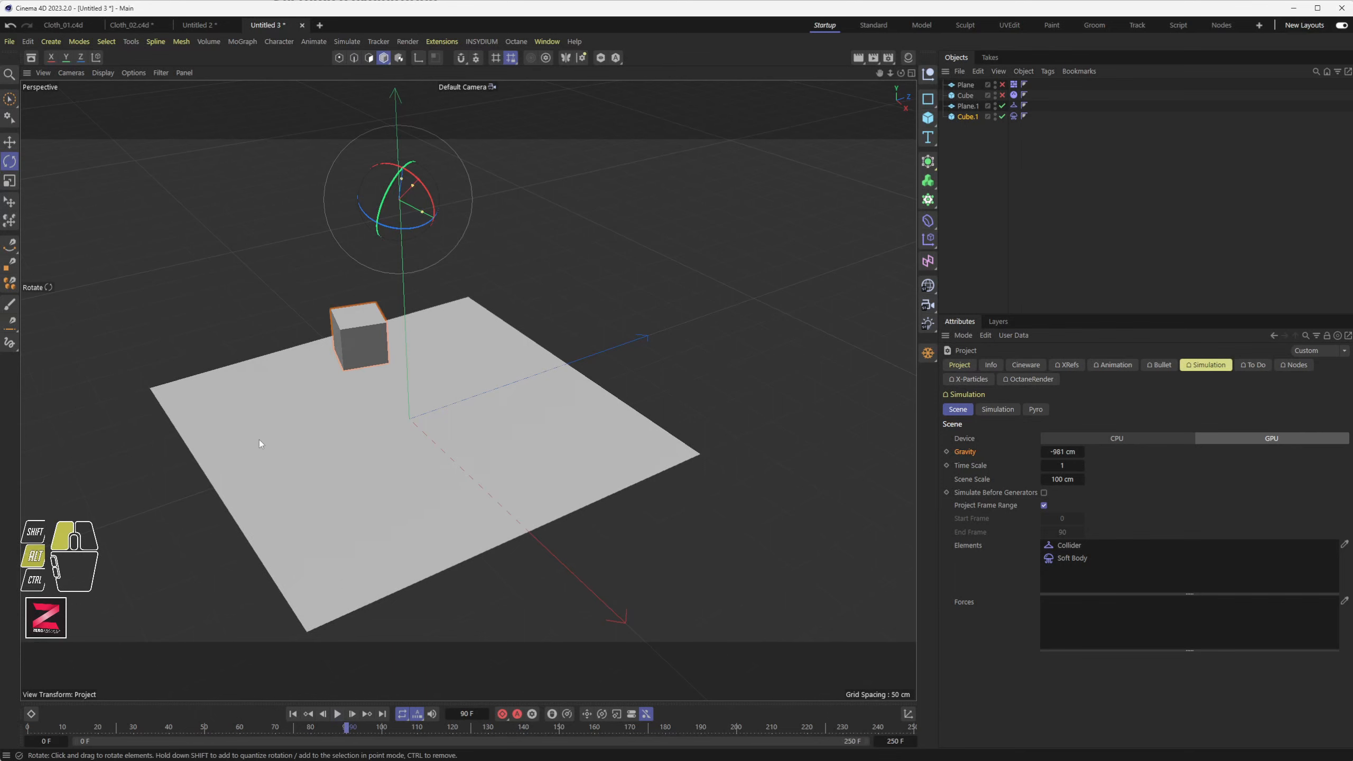
- Examine the cube's resting position on the plane after the GPU simulation from opposite sides
{"action": "left_click_drag", "start_coordinate": [259, 440], "coordinate": [423, 550], "text": "alt"}
{"action": "middle_click_drag", "start_coordinate": [424, 551], "coordinate": [252, 507], "text": "alt"}
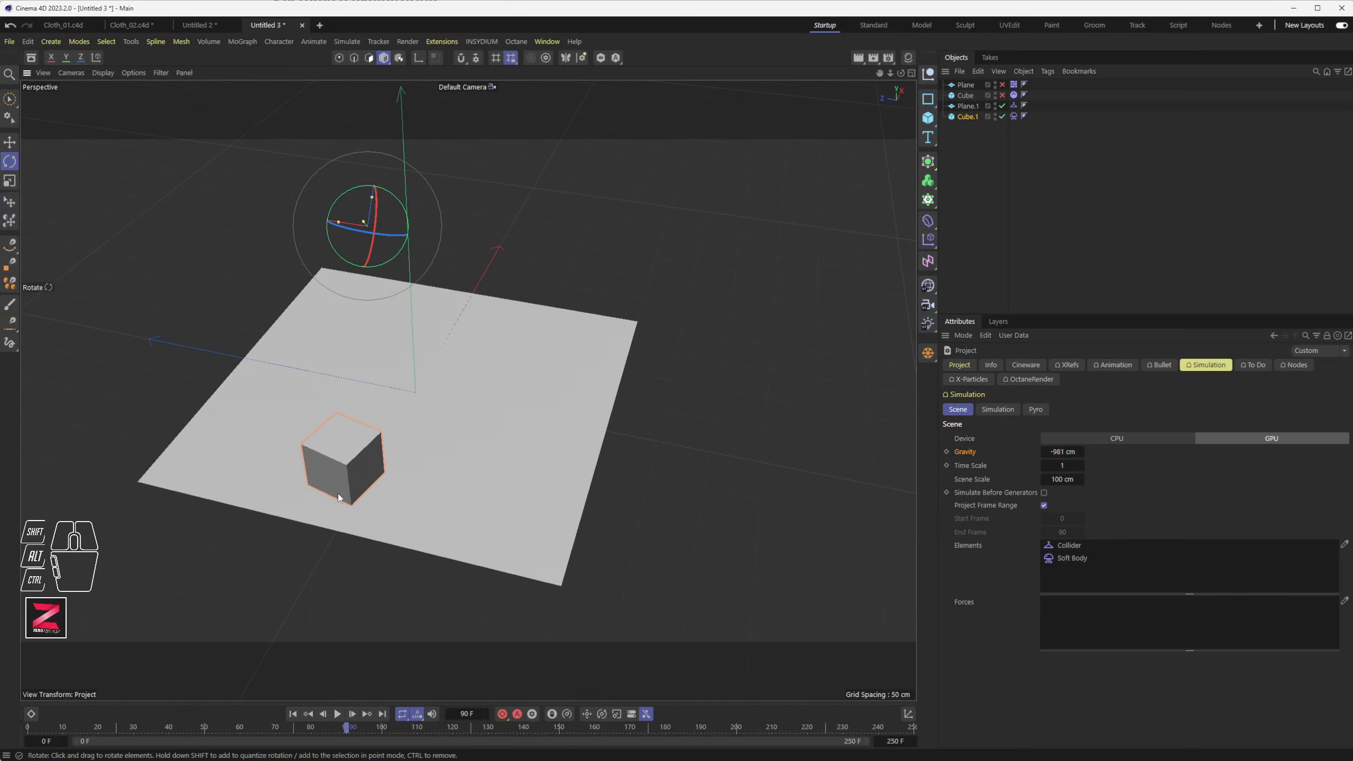
{"action": "left_click_drag", "start_coordinate": [381, 504], "coordinate": [222, 489], "text": "alt"}
{"action": "middle_click_drag", "start_coordinate": [501, 503], "coordinate": [426, 326], "text": "alt"}
{"action": "left_click_drag", "start_coordinate": [532, 409], "coordinate": [509, 375], "text": "alt"}
{"action": "middle_click_drag", "start_coordinate": [308, 382], "coordinate": [313, 394], "text": "alt"}
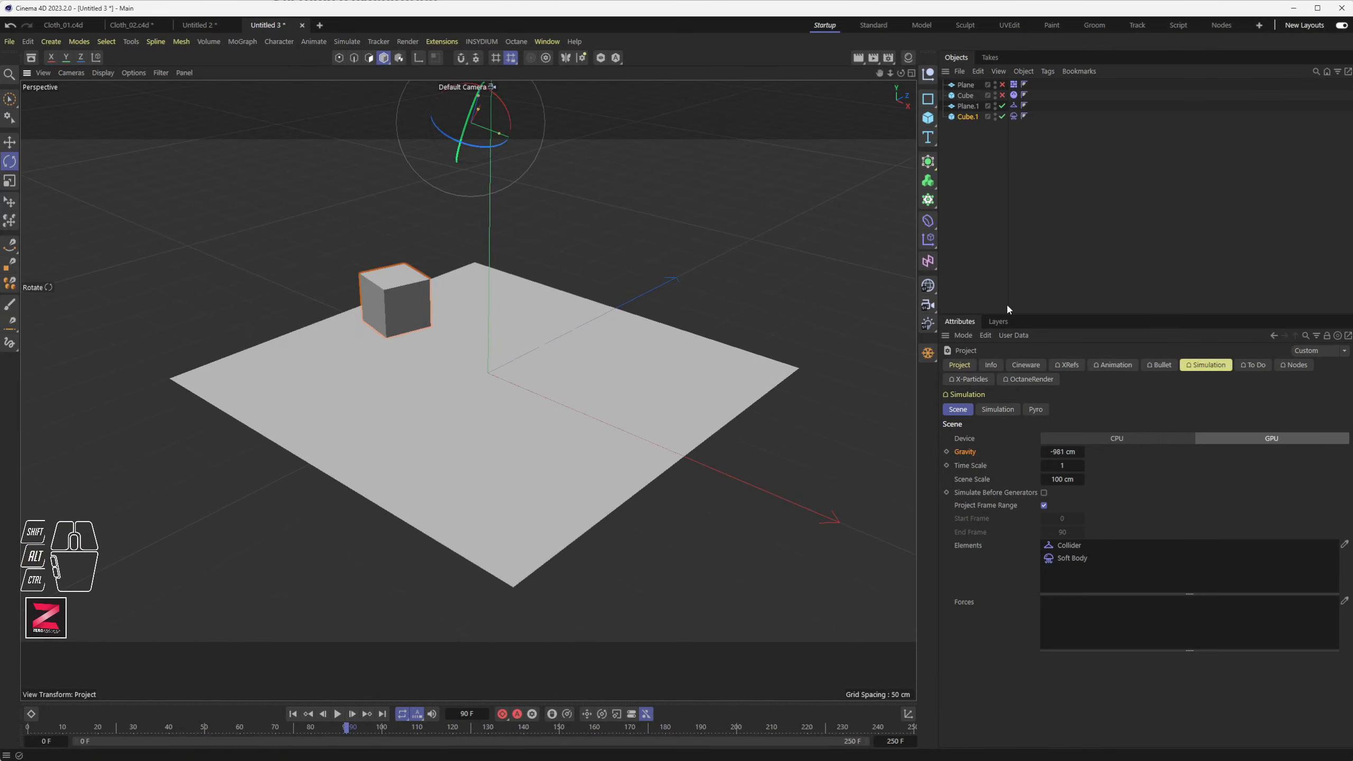
- Check the project's Bullet settings and the Simulation tags available for the plane Plane.1
{"action": "left_click", "coordinate": [1162, 366]}
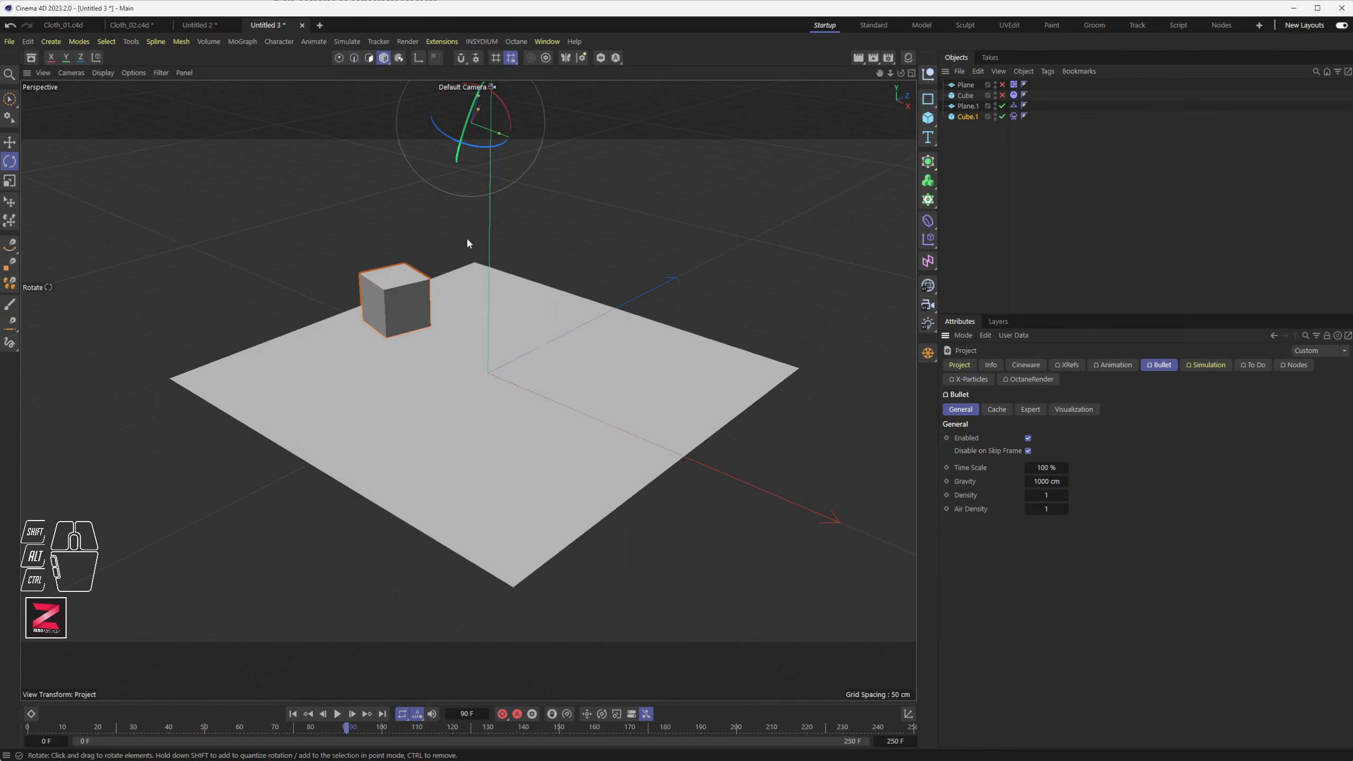
{"action": "left_click", "coordinate": [967, 106]}
{"action": "right_click", "coordinate": [967, 110]}
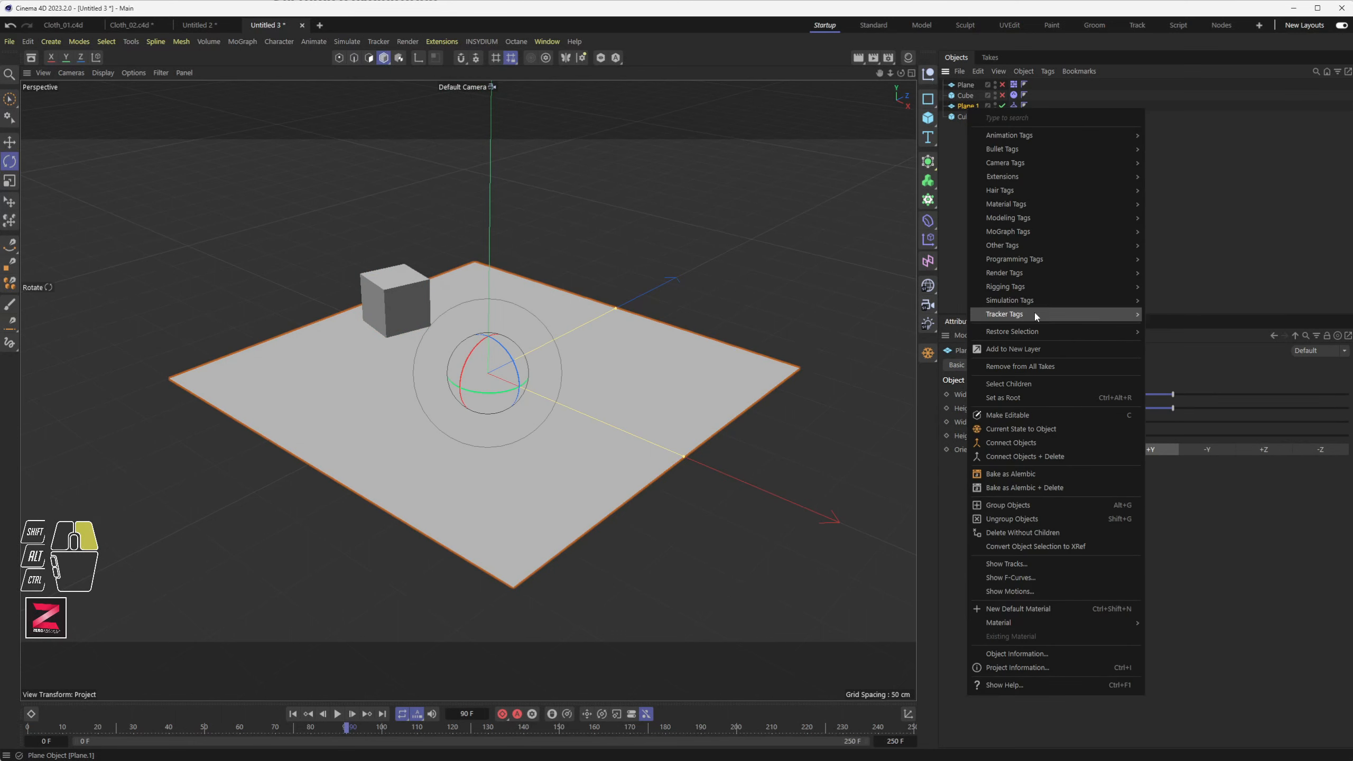
{"action": "mouse_move", "coordinate": [1037, 300]}
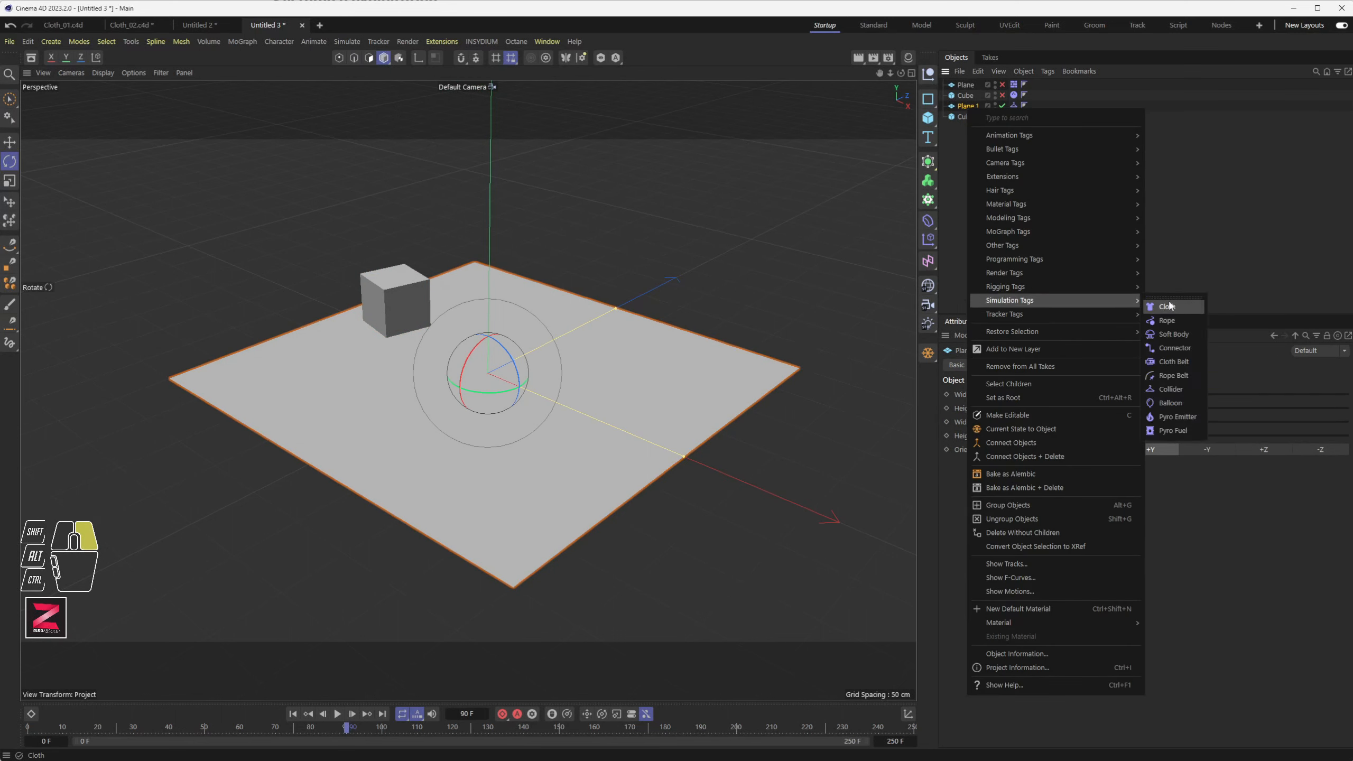
{"action": "right_click", "coordinate": [1203, 212]}
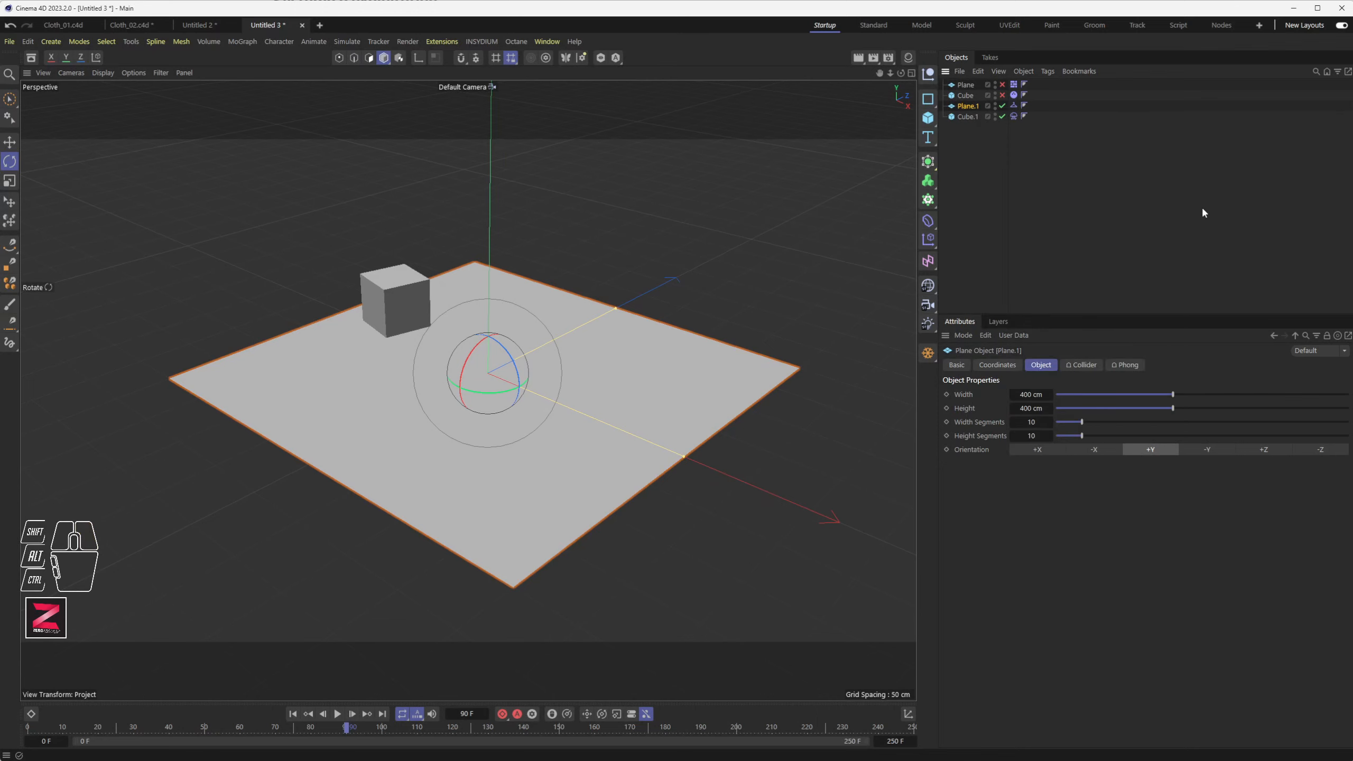
- Add an Attractor force to the scene and activate the Move tool
{"action": "left_click", "coordinate": [1089, 208]}
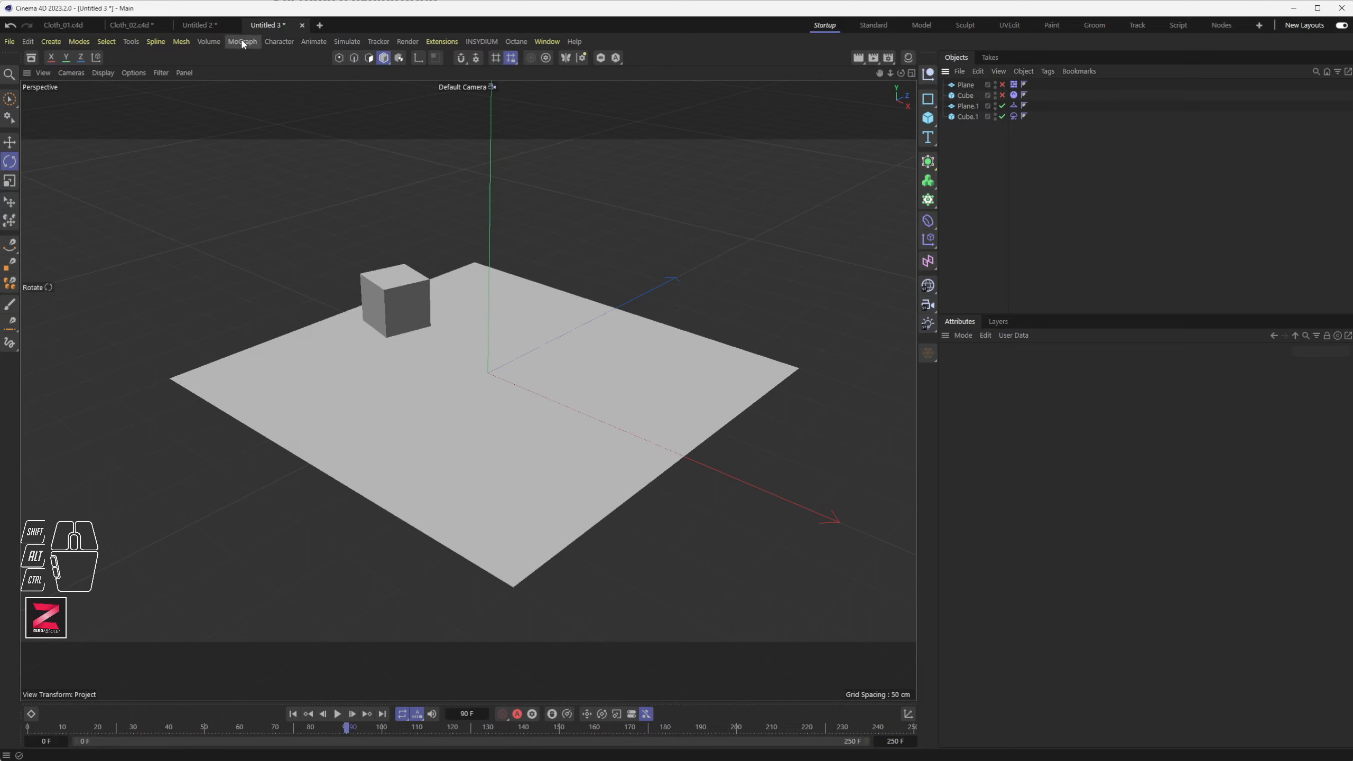
{"action": "left_click_drag", "start_coordinate": [346, 41], "coordinate": [455, 70]}
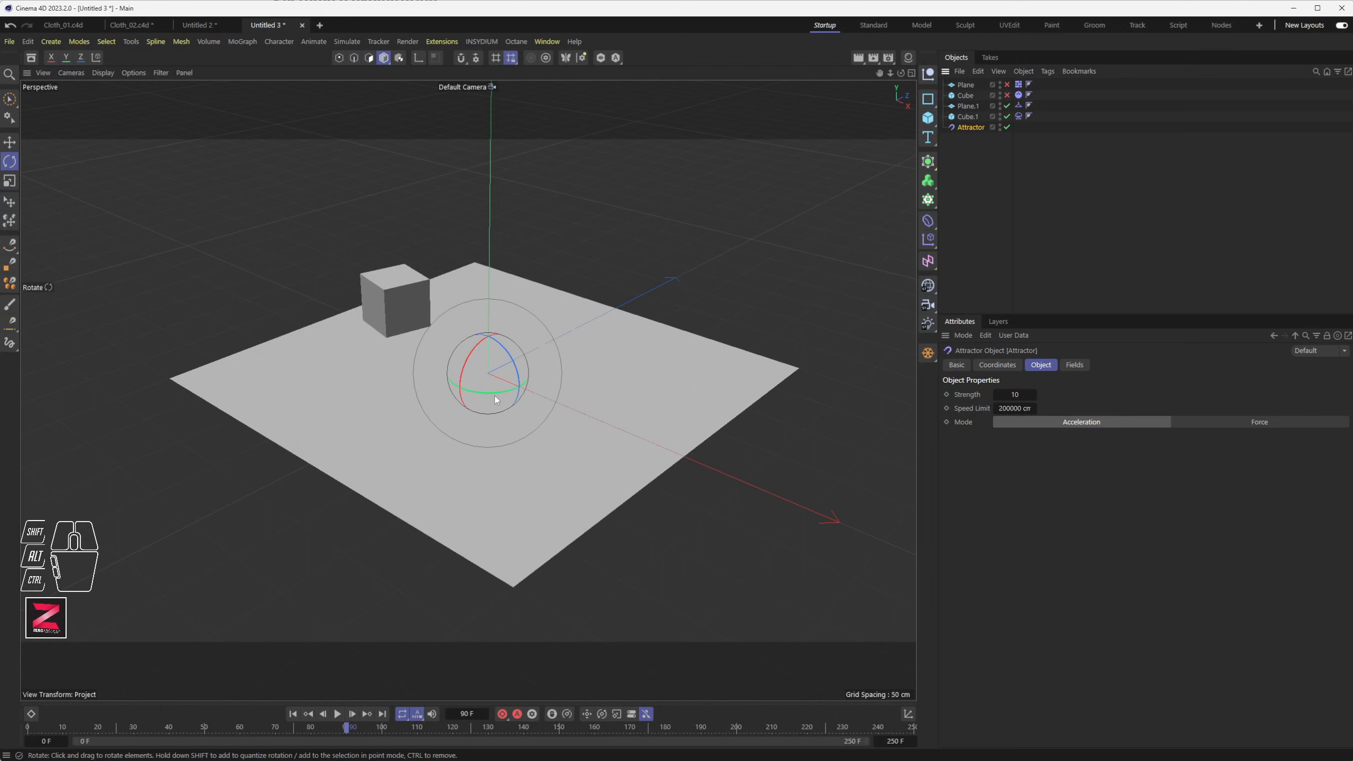
{"action": "key", "text": "e"}
{"action": "left_click", "coordinate": [488, 341]}
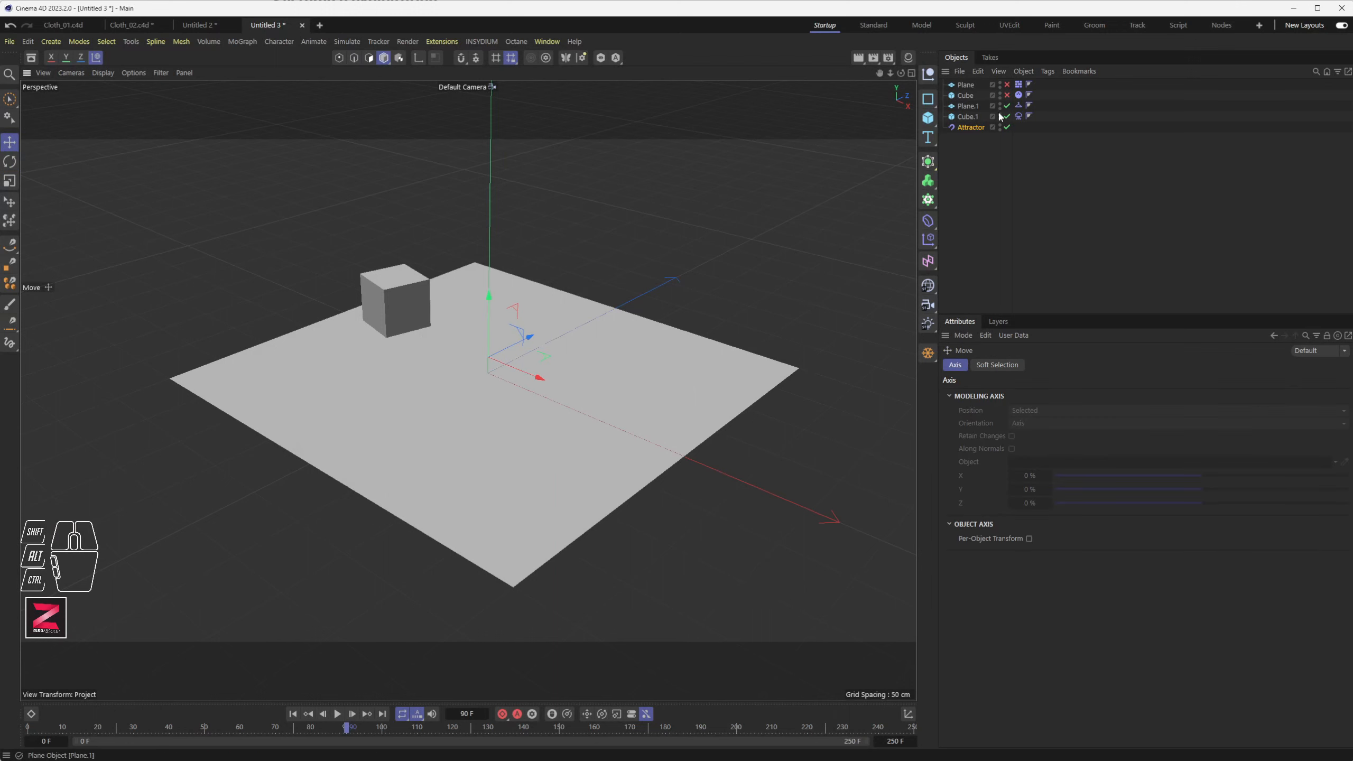
- Enable the Bullet cube, play both cubes' fall from the first frame, and return to the start of the animation
{"action": "left_click", "coordinate": [1018, 96]}
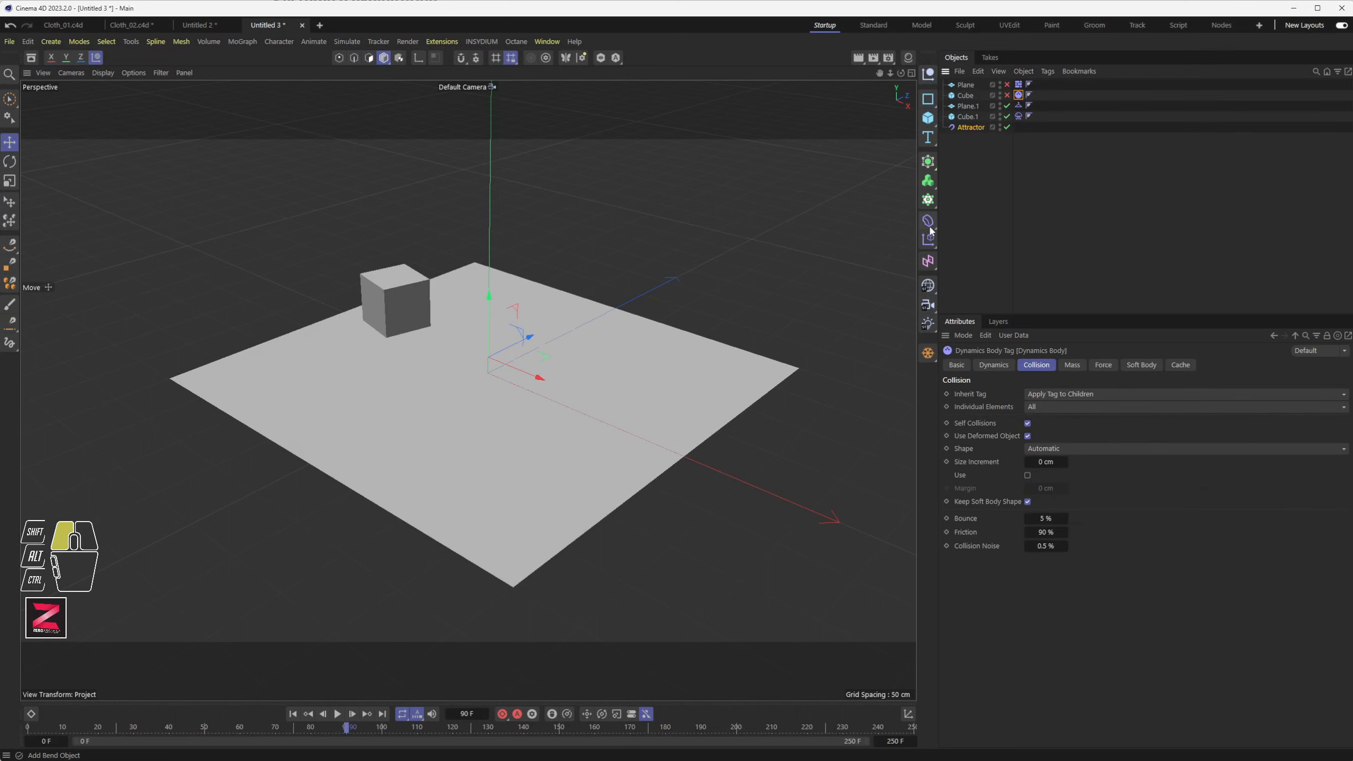
{"action": "left_click", "coordinate": [1007, 94]}
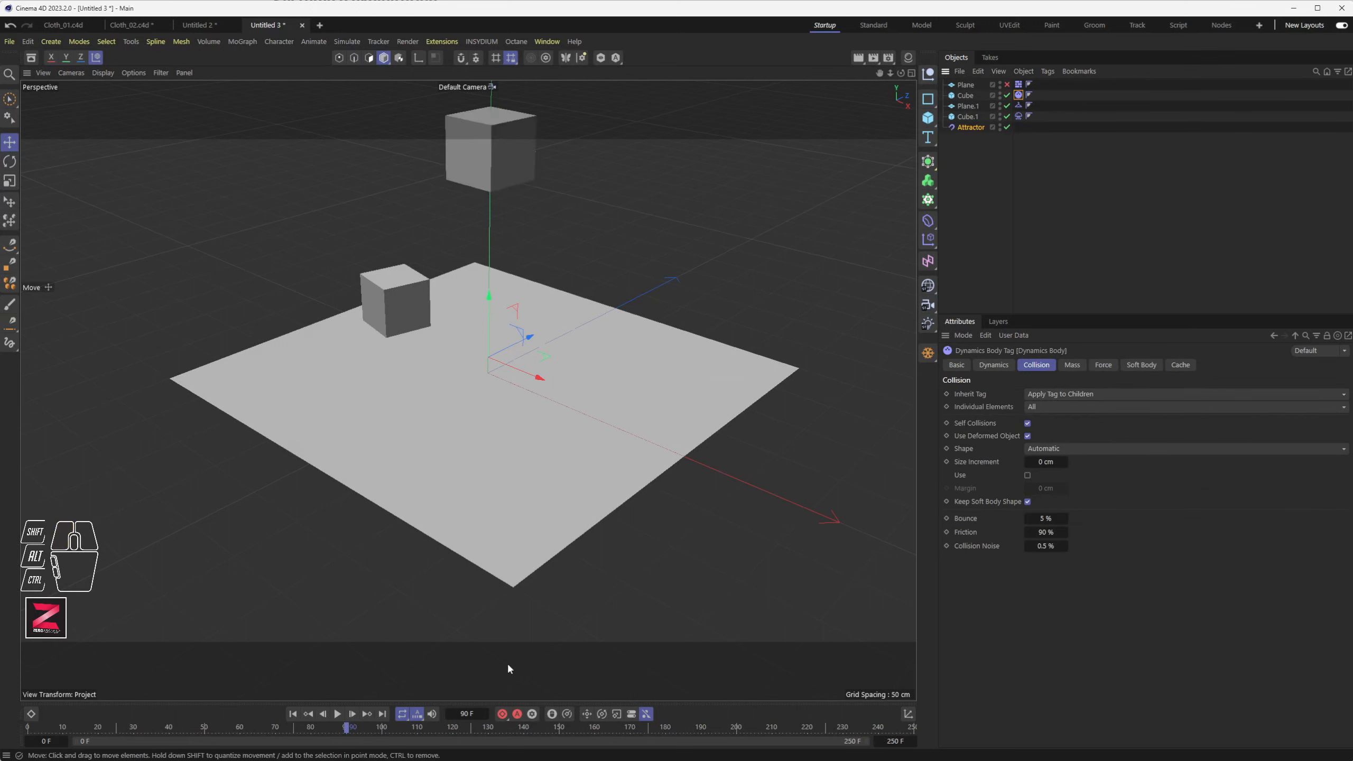
{"action": "left_click", "coordinate": [301, 715]}
{"action": "left_click", "coordinate": [338, 715]}
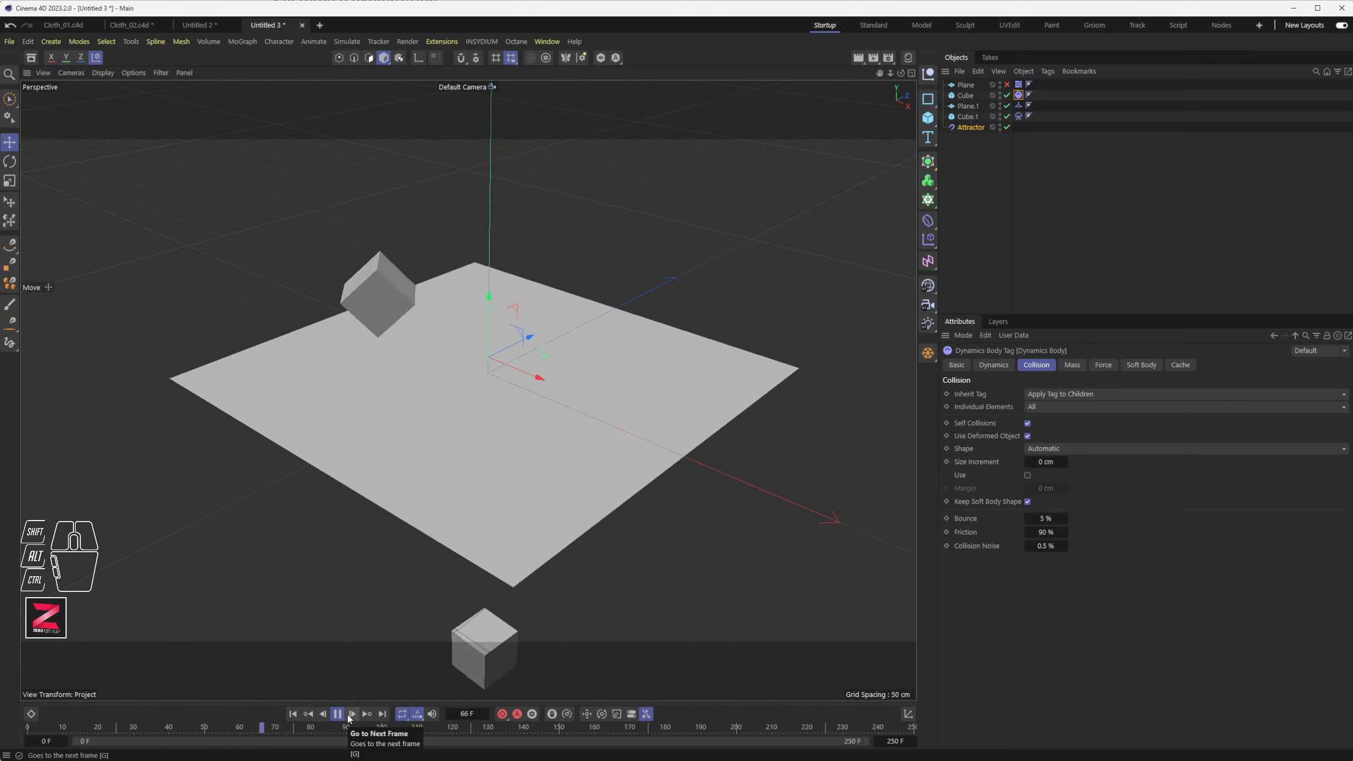
{"action": "left_click", "coordinate": [294, 715]}
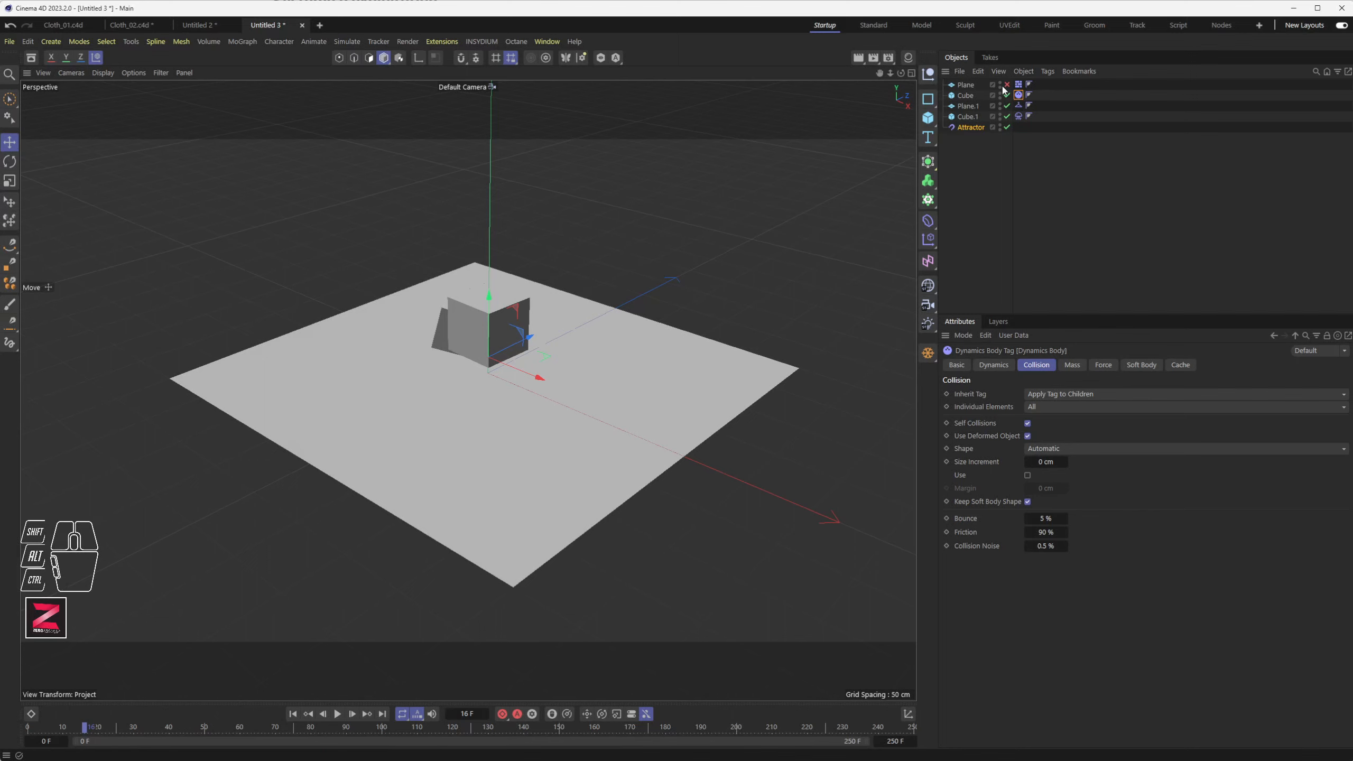
{"action": "left_click", "coordinate": [967, 94]}
{"action": "left_click", "coordinate": [298, 712]}
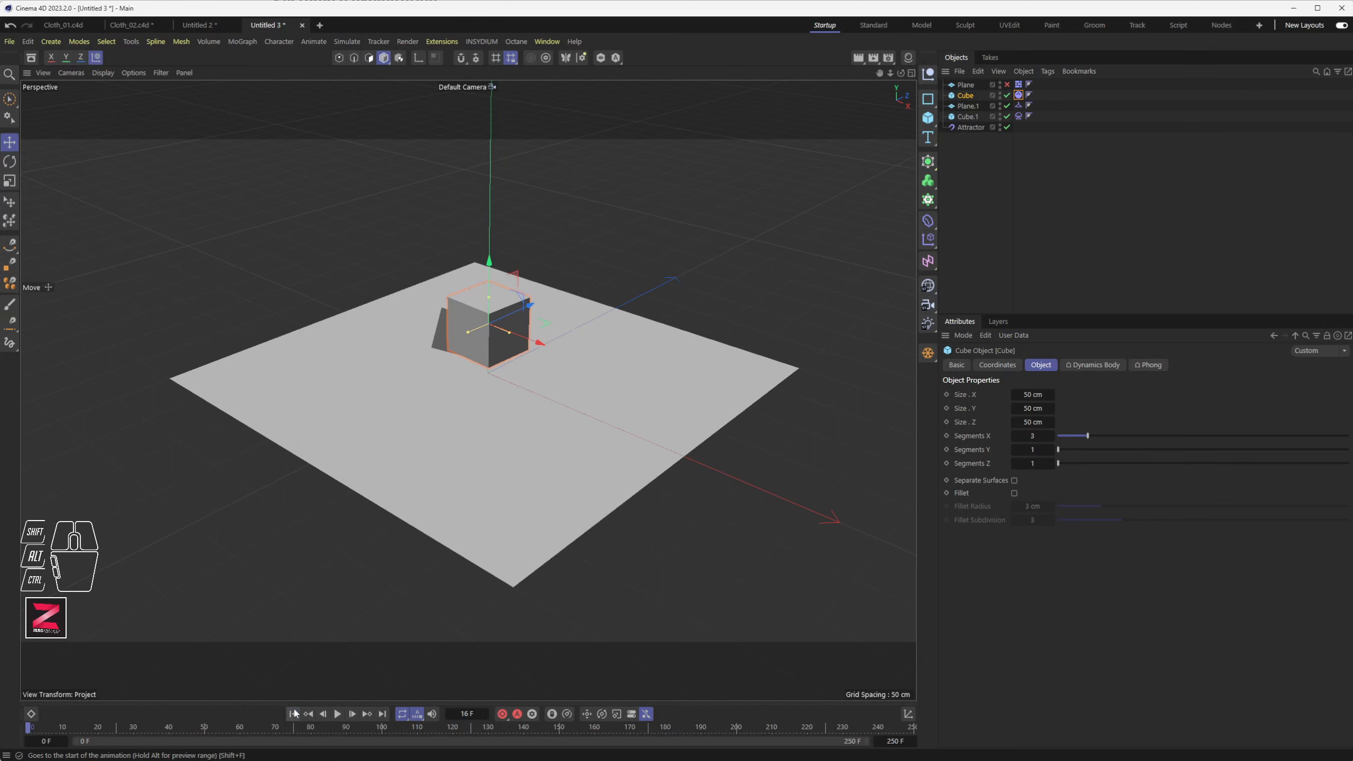
{"action": "mouse_move", "coordinate": [520, 195]}
{"action": "left_mouse_down", "text": "alt"}
{"action": "mouse_move", "coordinate": [512, 258]}
{"action": "mouse_move", "coordinate": [535, 262]}
{"action": "mouse_move", "coordinate": [516, 206]}
{"action": "left_mouse_up", "text": "alt"}
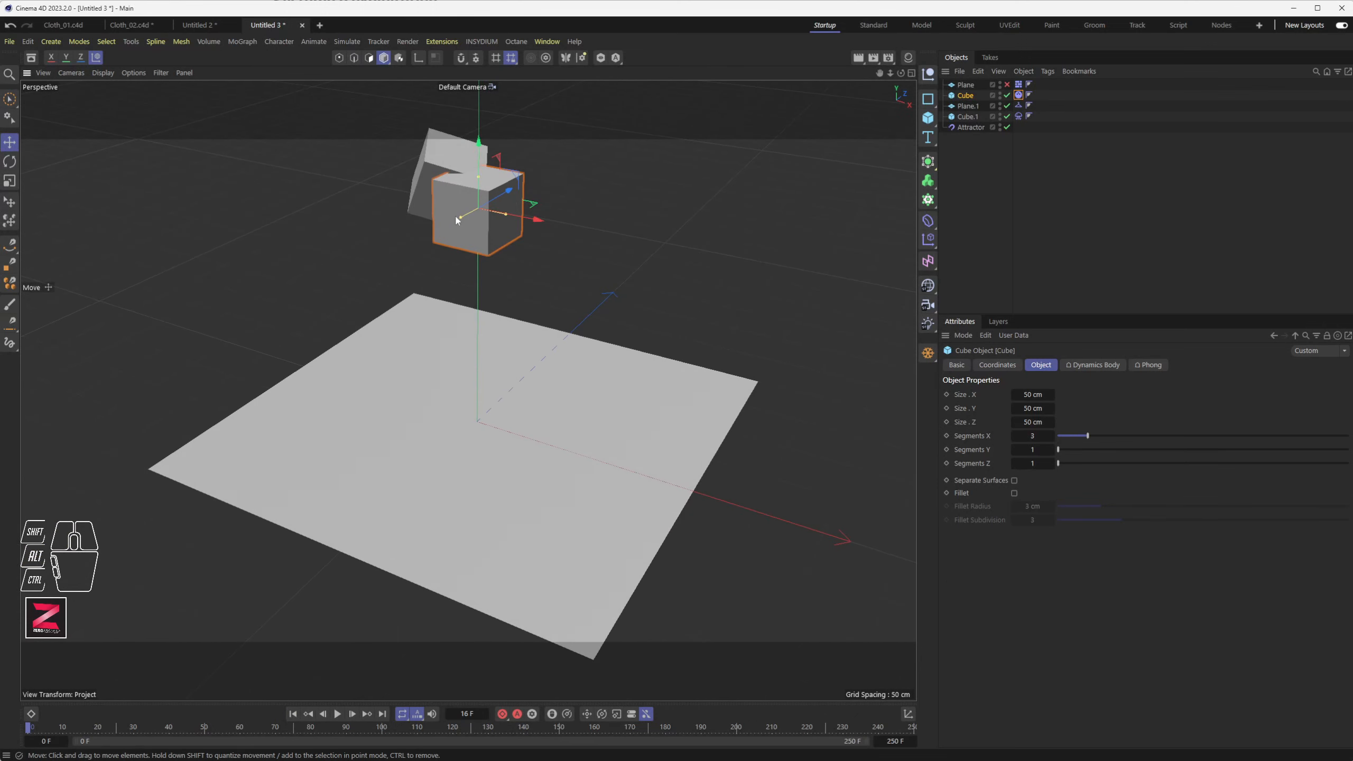
- Add a Bullet Collider Body tag to Plane.1 and compare its settings with the existing Simulation Collider tag
{"action": "left_click", "coordinate": [968, 107]}
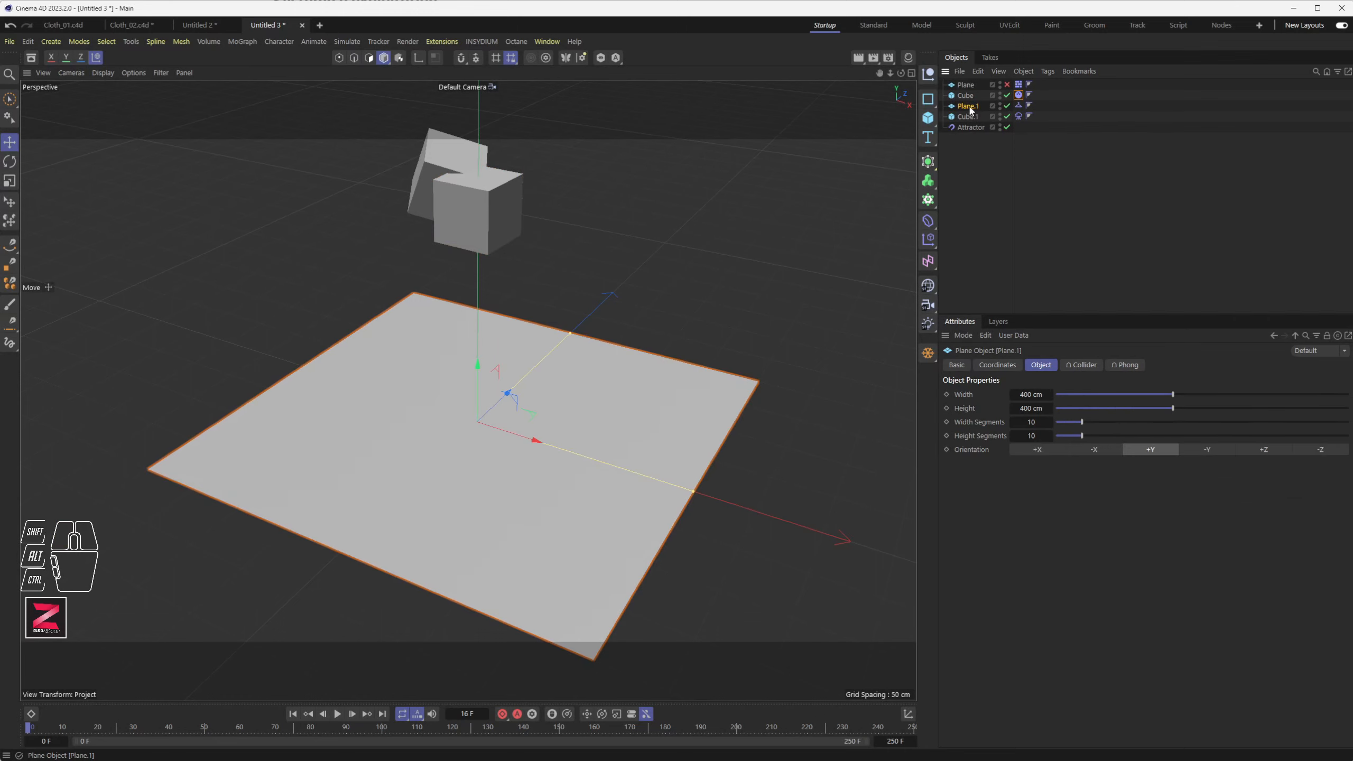
{"action": "right_click", "coordinate": [970, 109]}
{"action": "mouse_move", "coordinate": [1043, 146]}
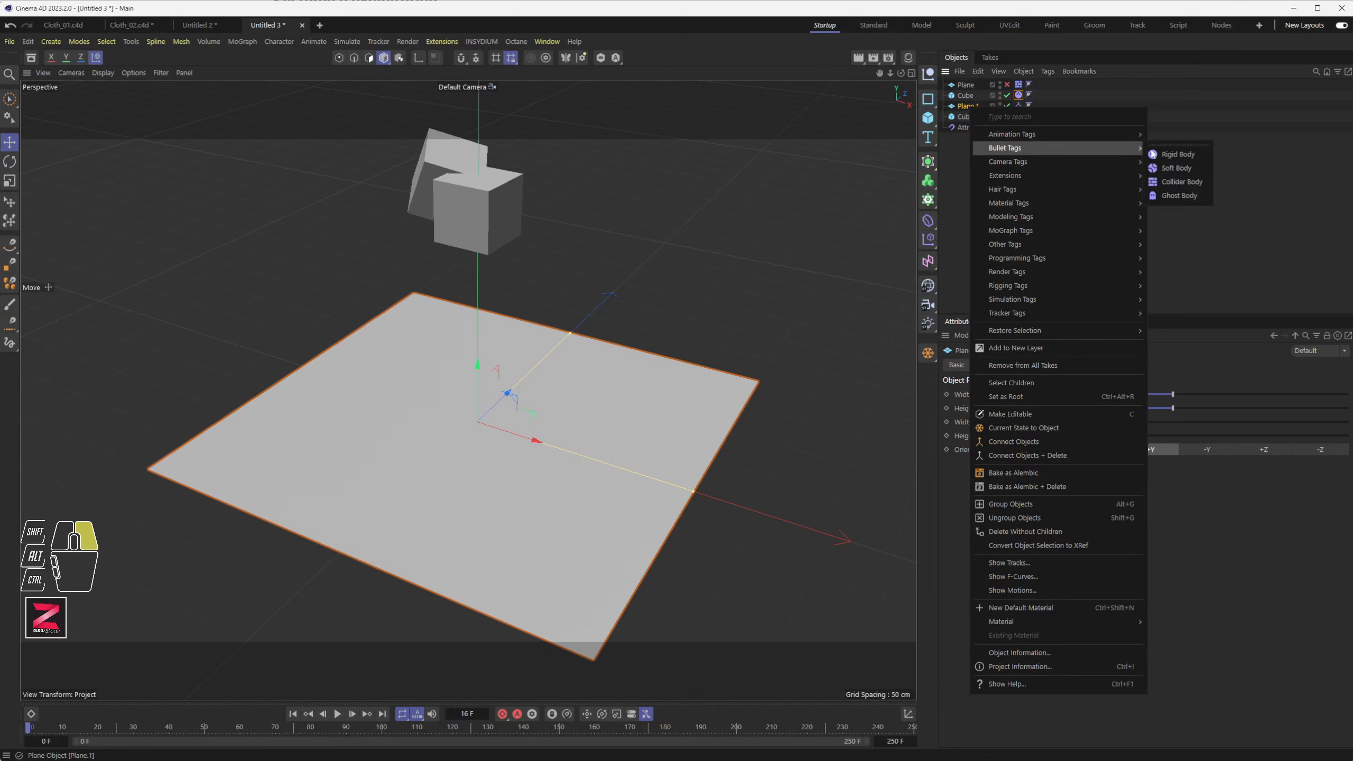
{"action": "left_click", "coordinate": [1201, 183]}
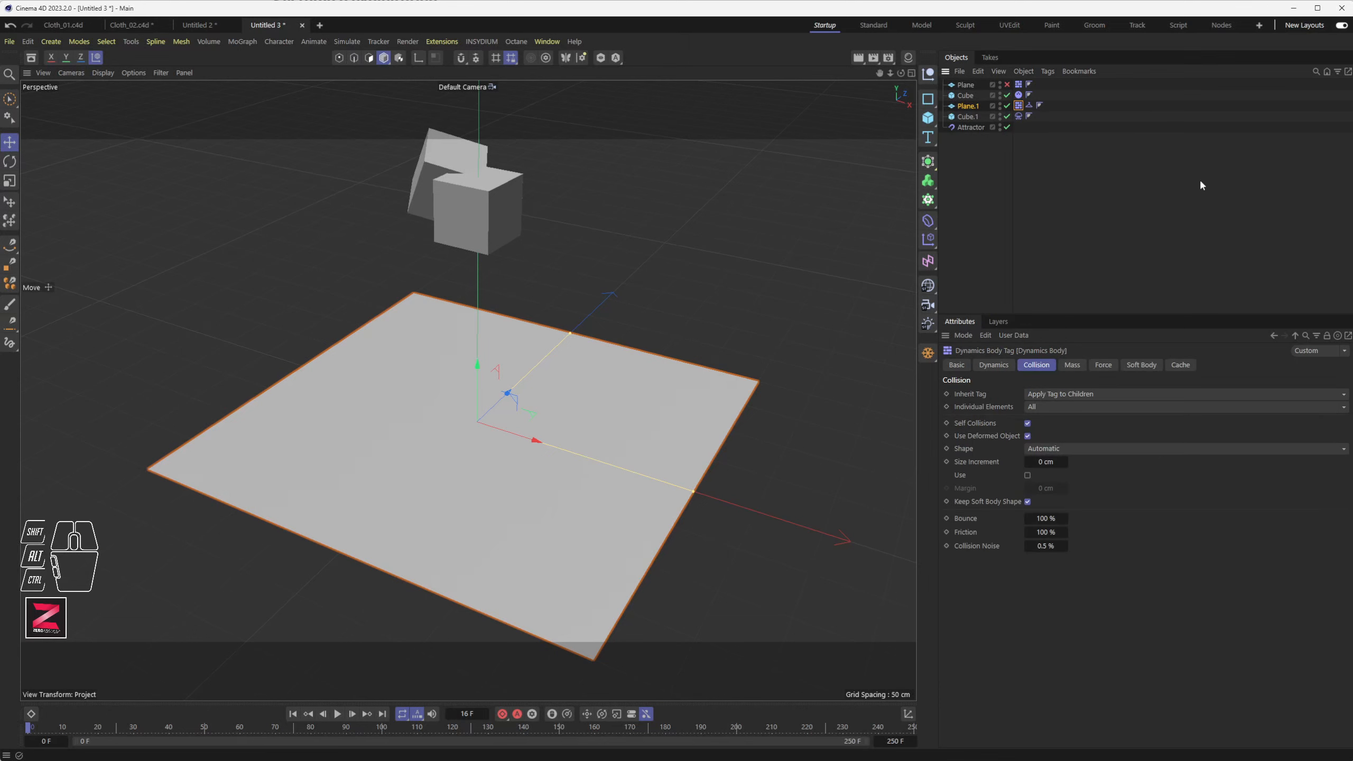
{"action": "left_click", "coordinate": [1030, 106]}
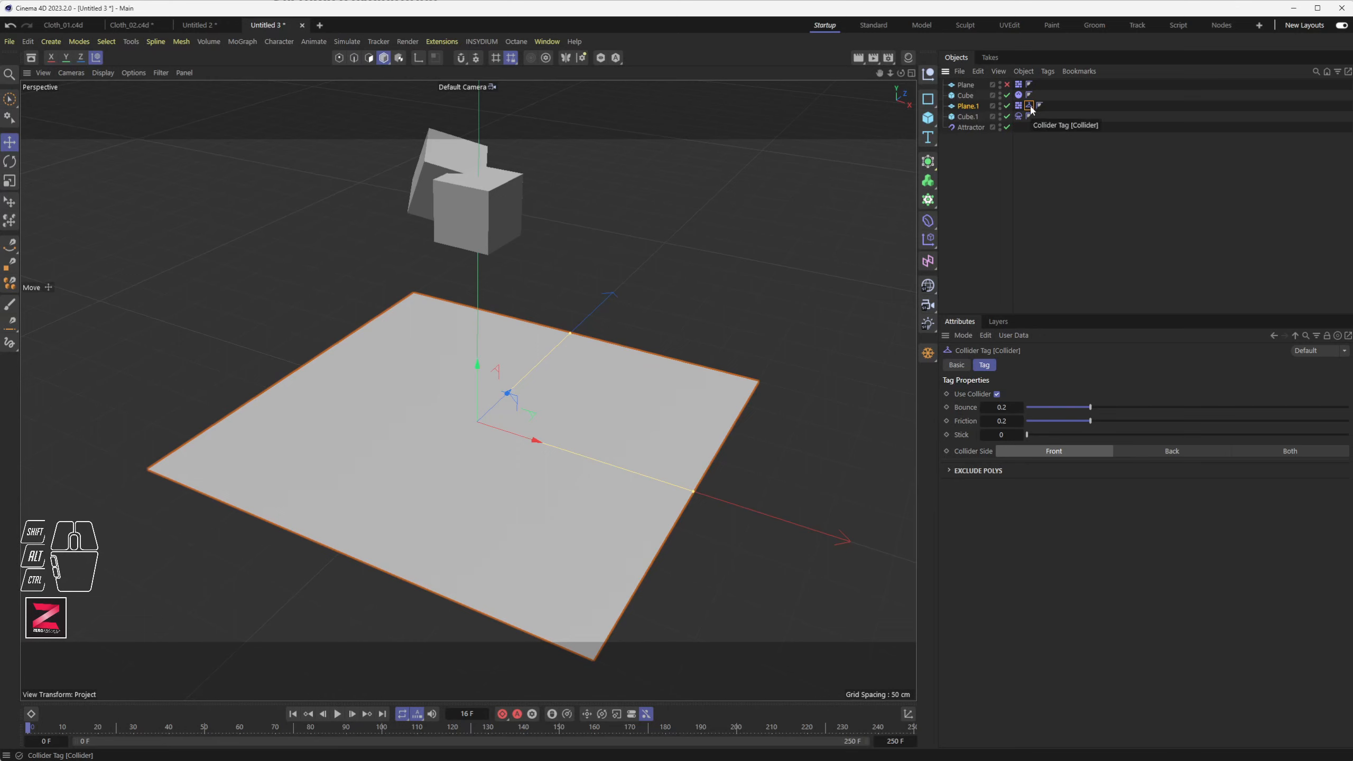
{"action": "left_click", "coordinate": [1018, 106]}
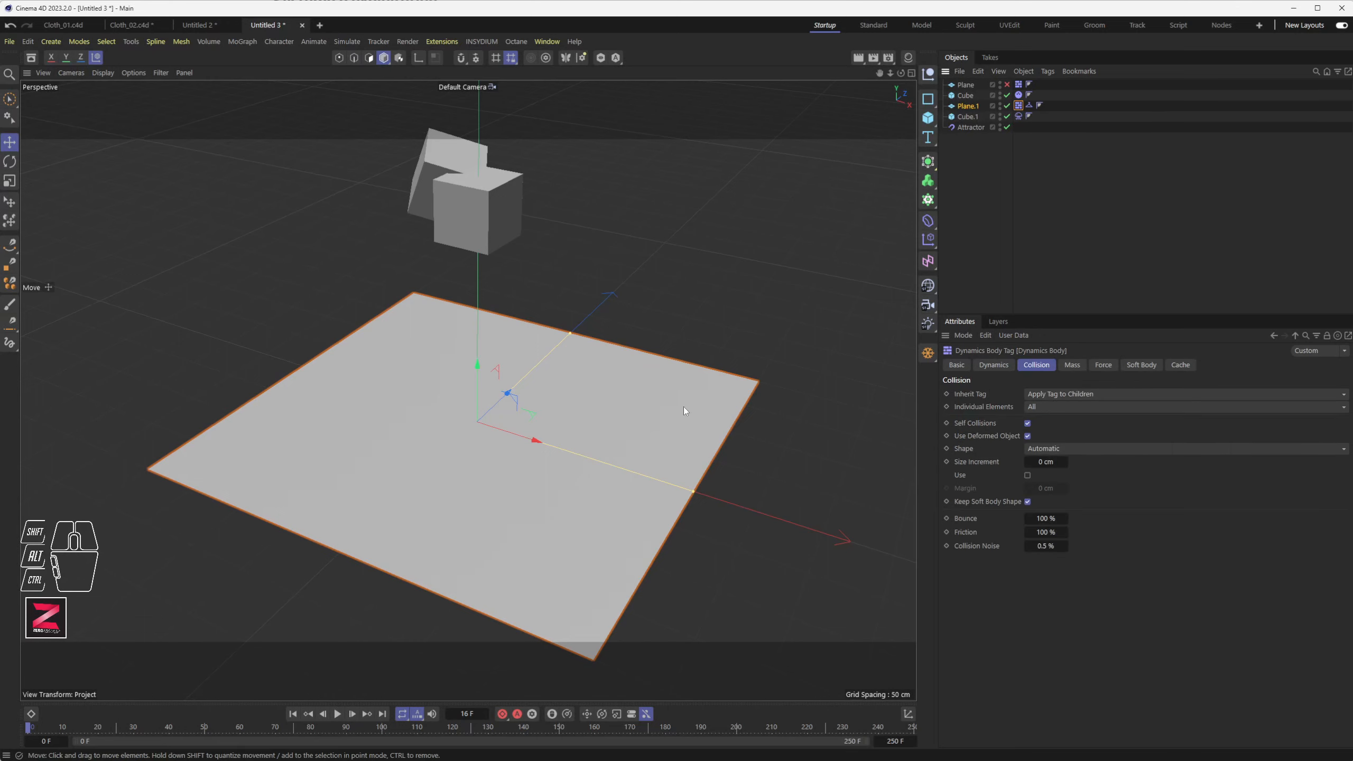
- Play the fall of both cubes onto the shared plane from the first frame to frame 54
{"action": "left_click", "coordinate": [293, 714]}
{"action": "left_click", "coordinate": [338, 714]}
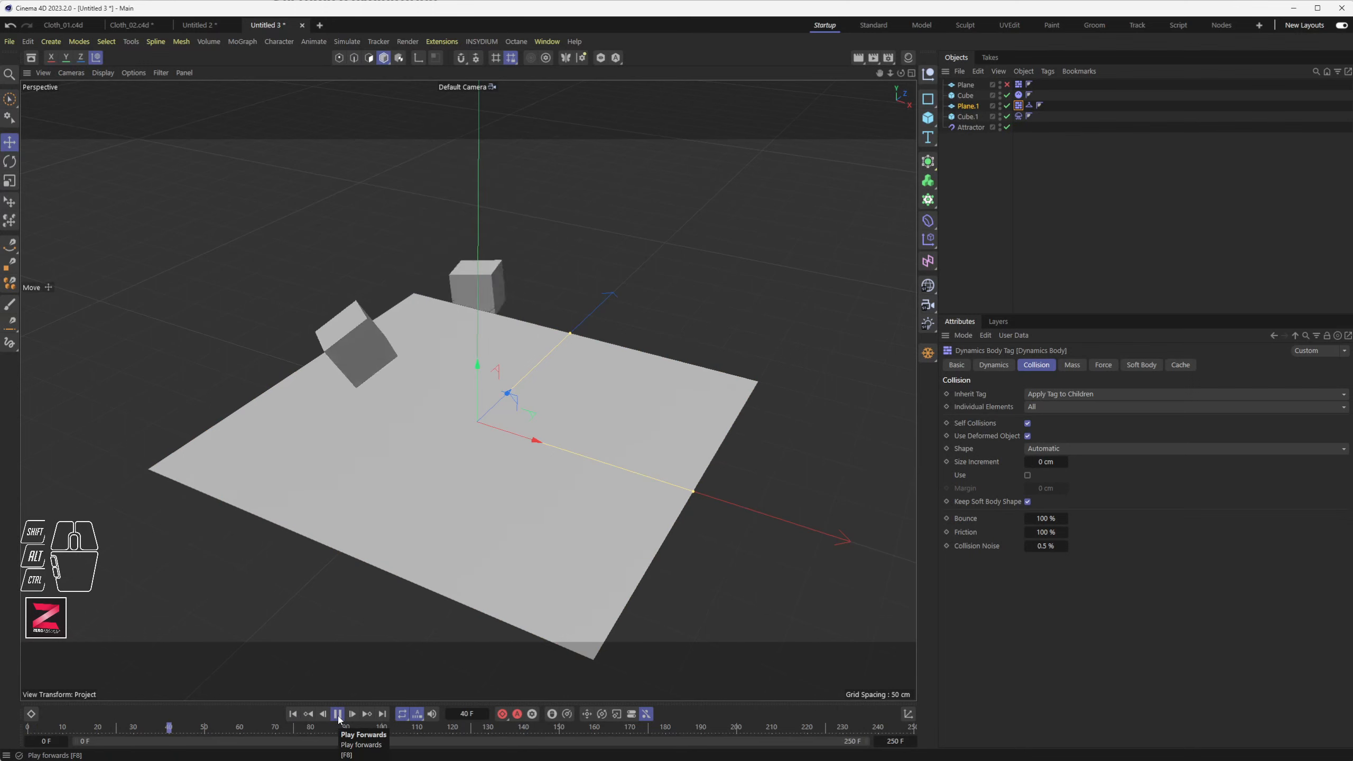
{"action": "left_click", "coordinate": [338, 713]}
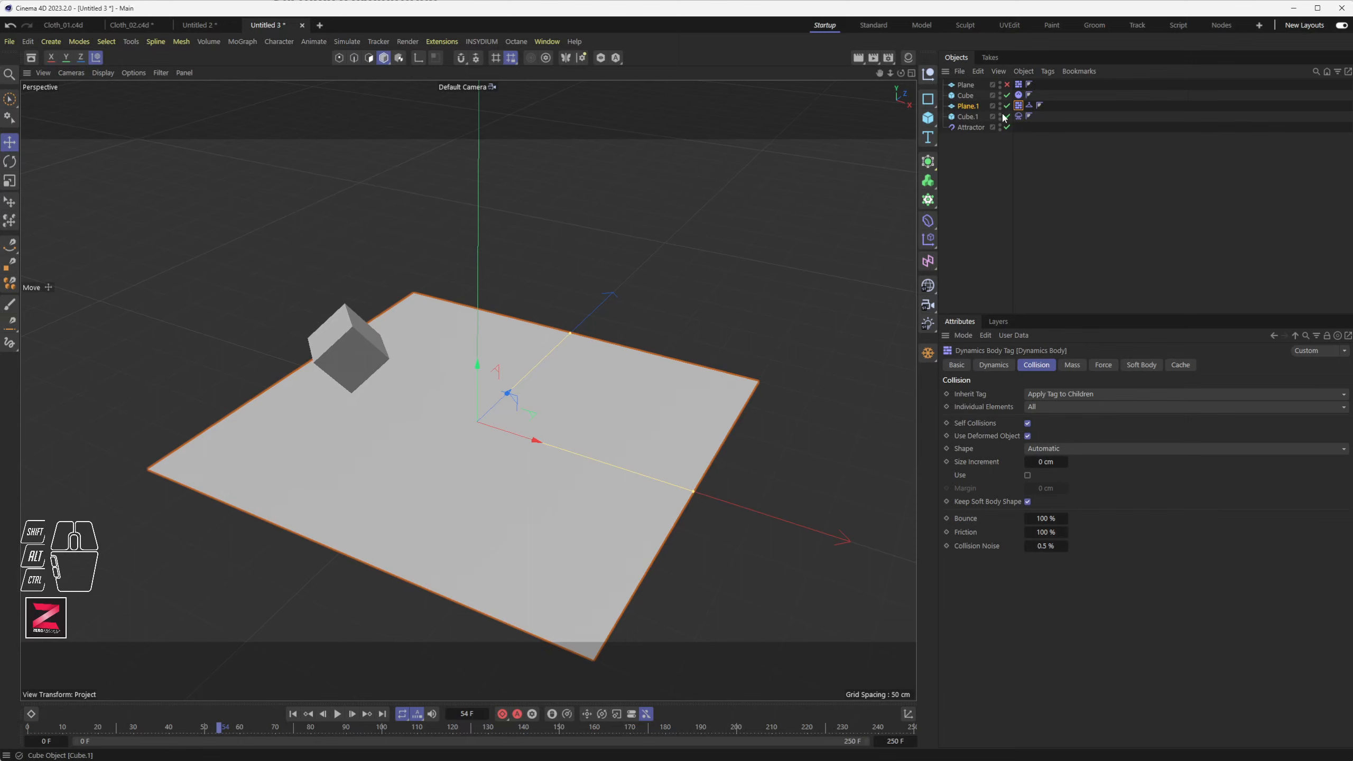
- Delete the disabled original Plane and return the animation to the first frame
{"action": "left_click", "coordinate": [967, 85]}
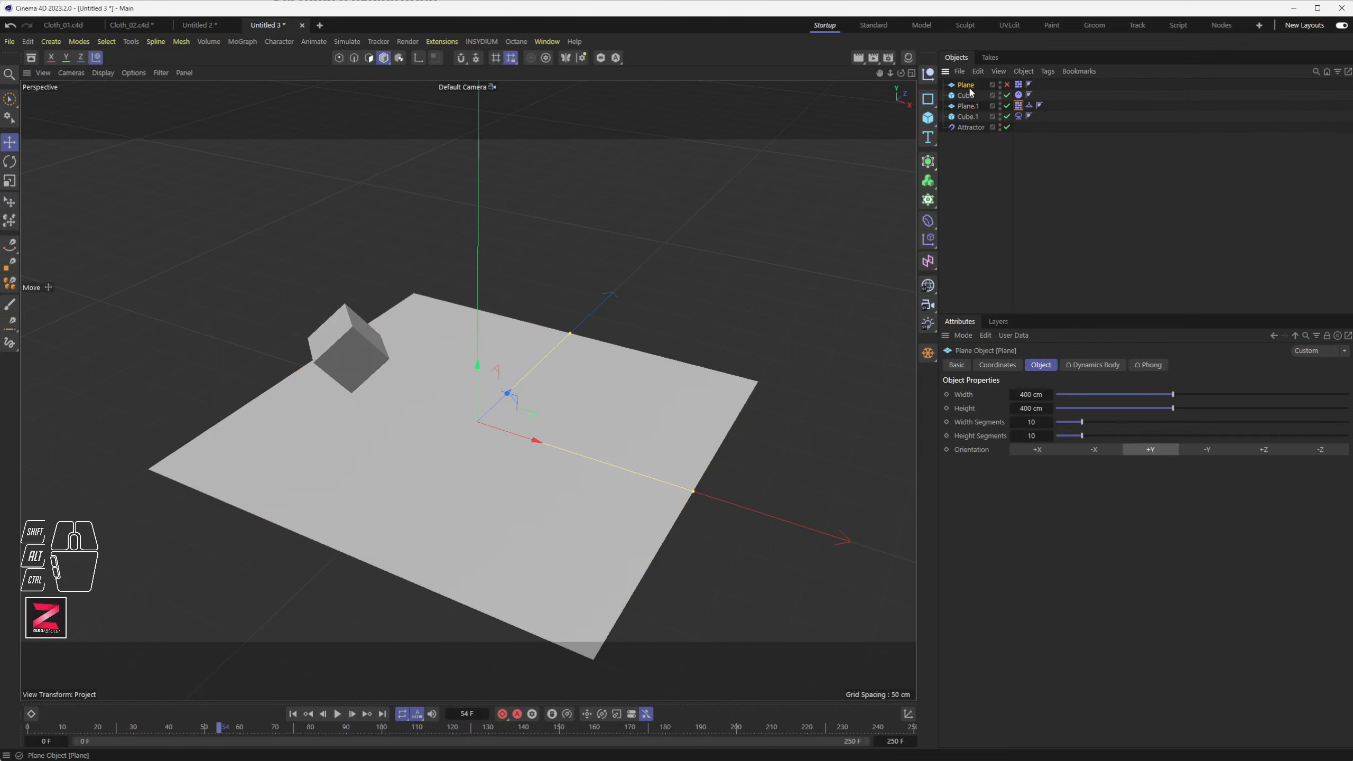
{"action": "key", "text": "Delete"}
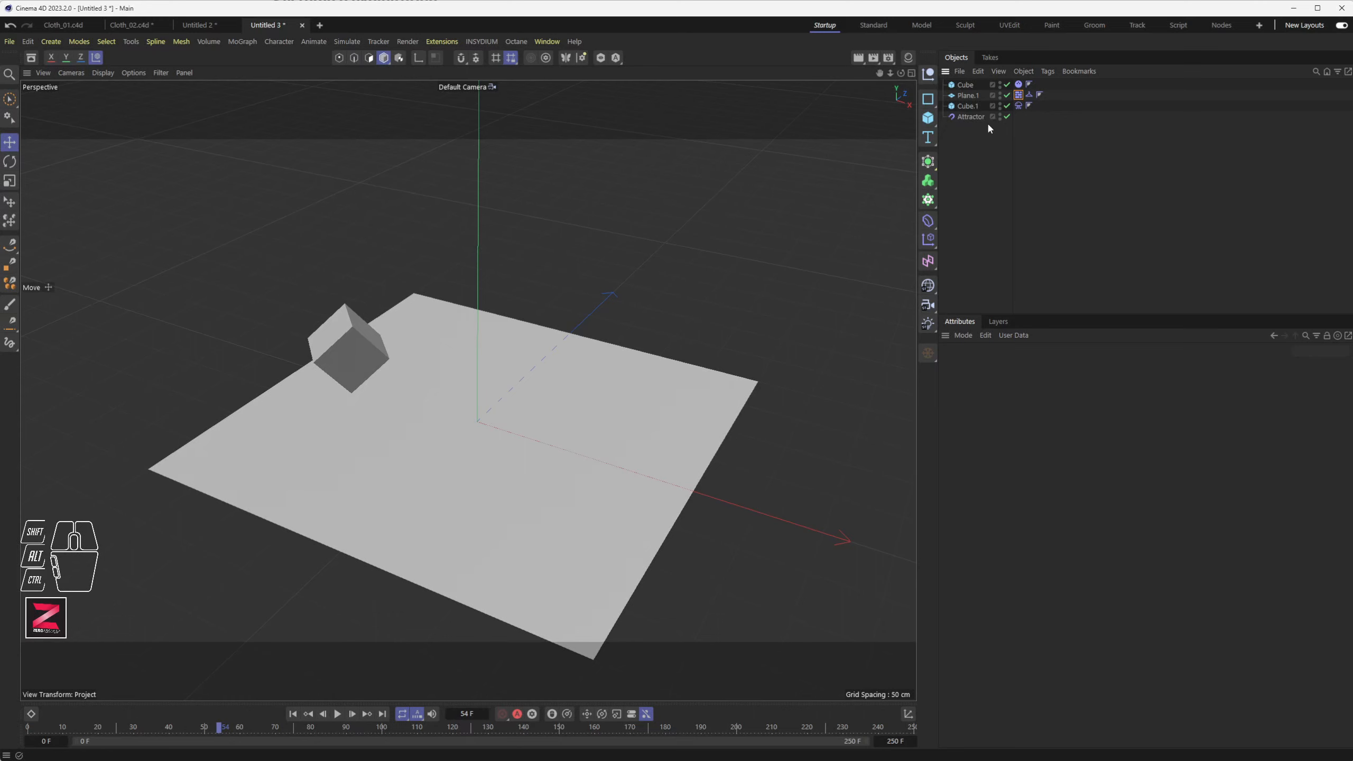
{"action": "left_click", "coordinate": [292, 714]}
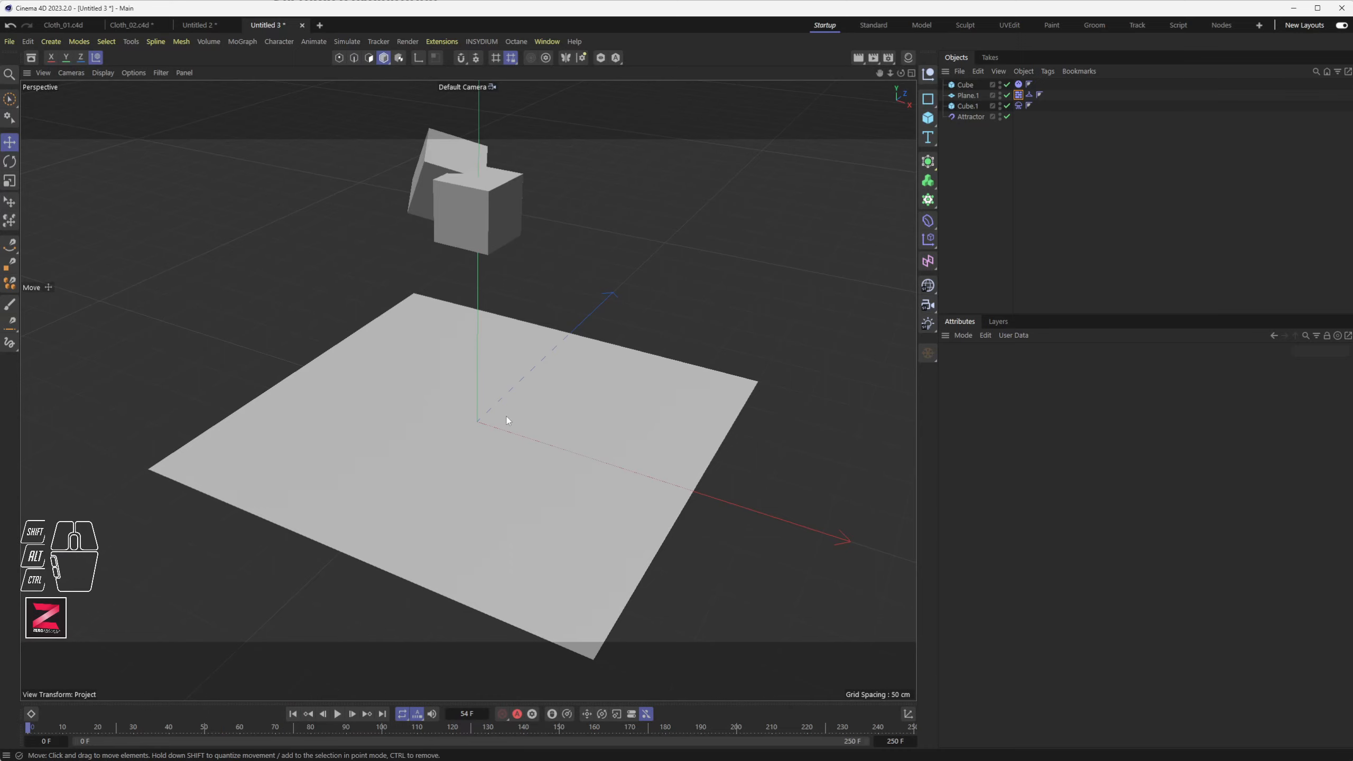